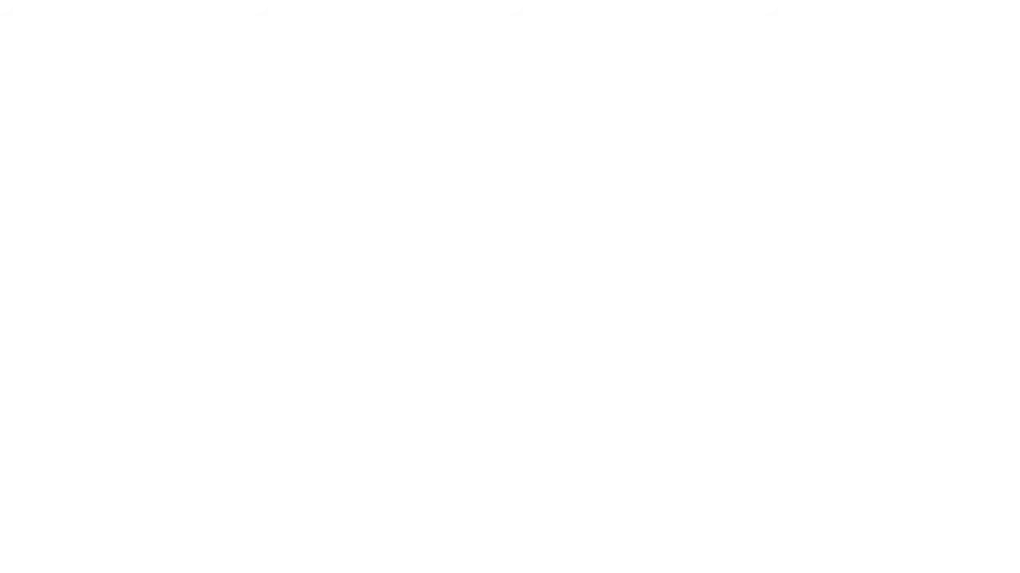
Switch to the Bloomberg article on the Fed leaning toward another rate hike and highlight its headline and summary bullets.
scroll(329, 64, up, 1)
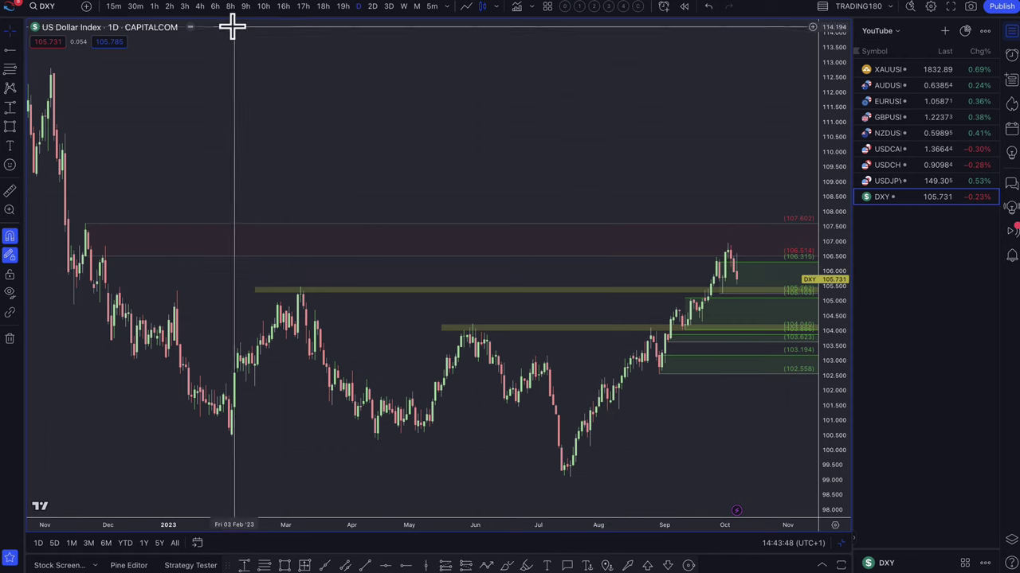
click(181, 4)
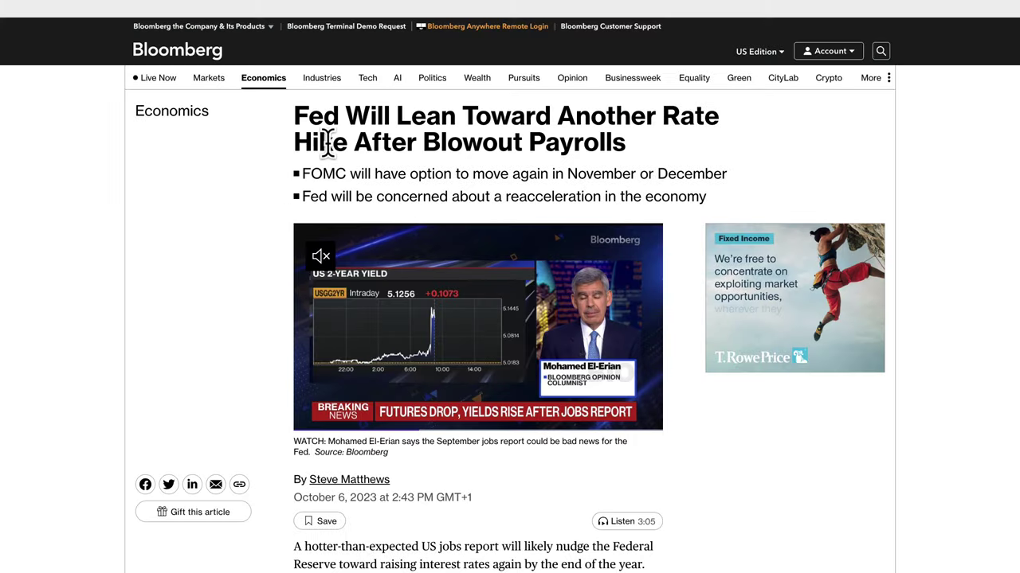
drag(294, 116, 719, 107)
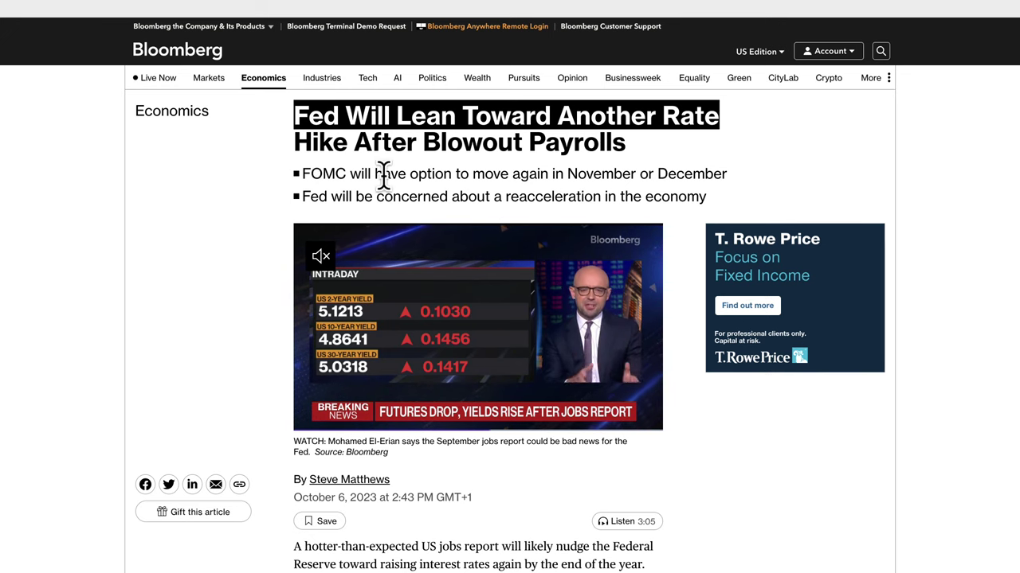
drag(381, 175, 698, 201)
scroll(697, 236, down, 2)
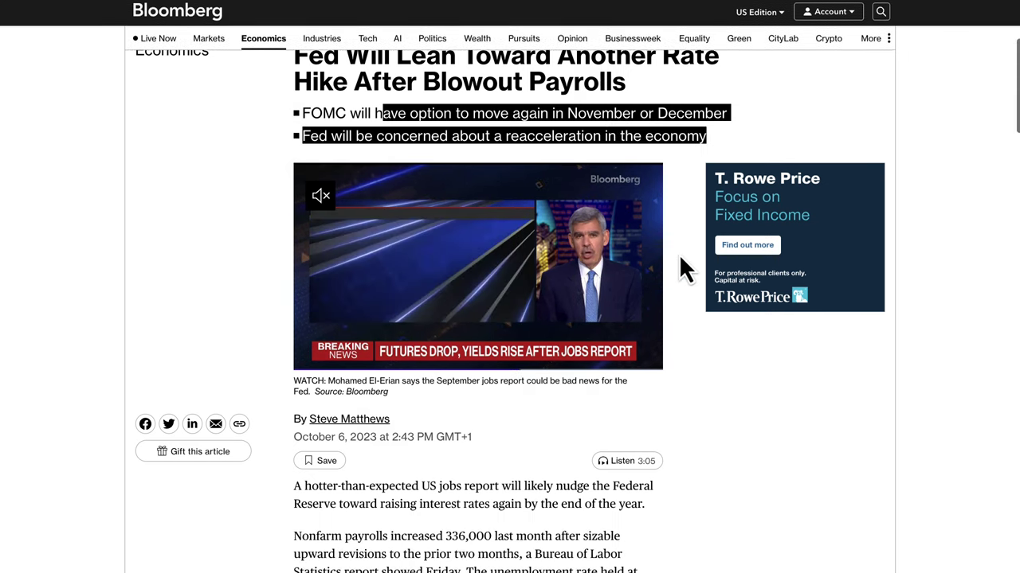
scroll(698, 171, up, 1)
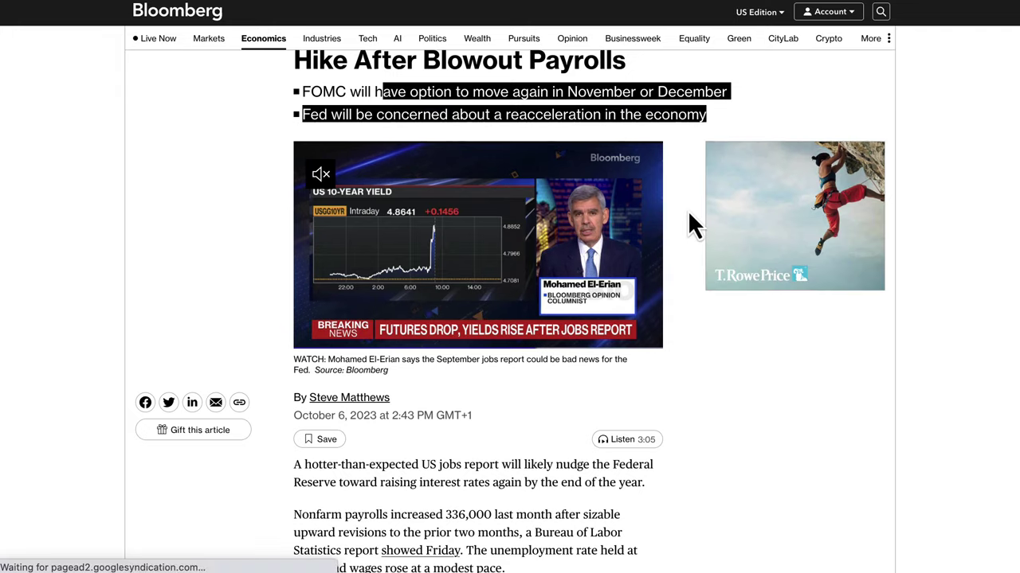
scroll(689, 221, up, 1)
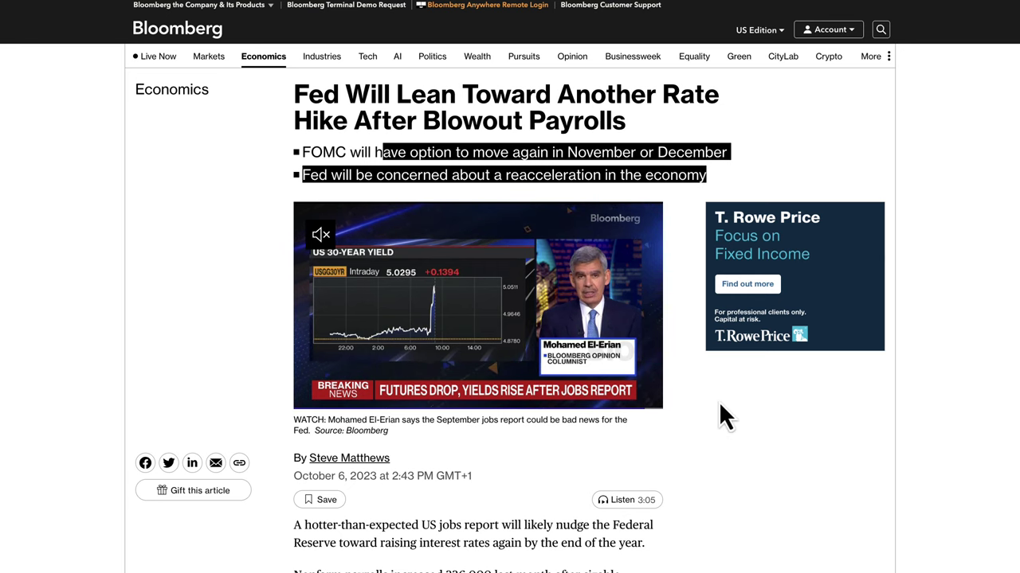
Highlight the article's opening paragraph on the jobs report nudging the Federal Reserve toward raising rates by year-end.
click(701, 458)
scroll(702, 459, down, 2)
scroll(673, 448, down, 2)
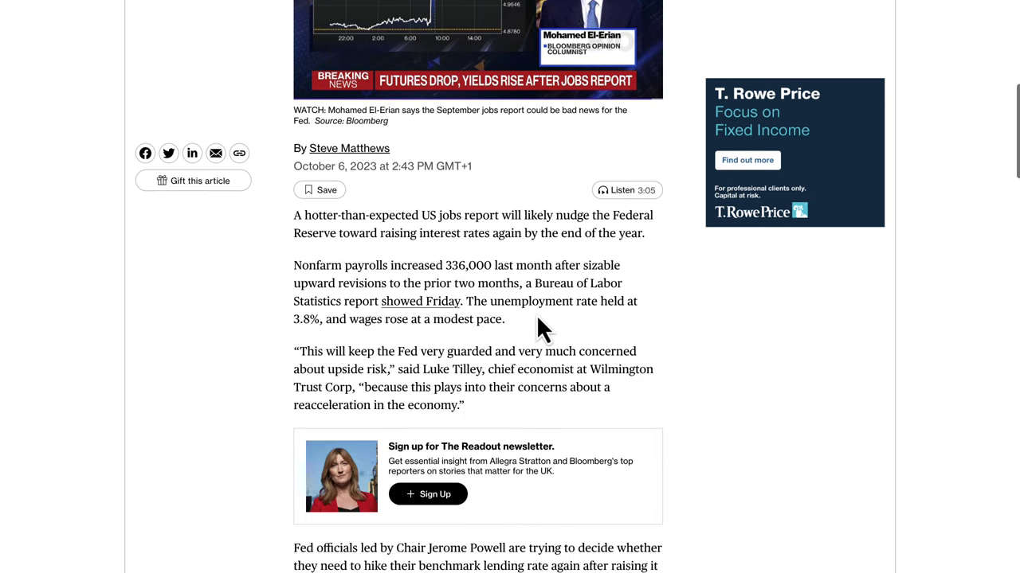
drag(293, 215, 434, 219)
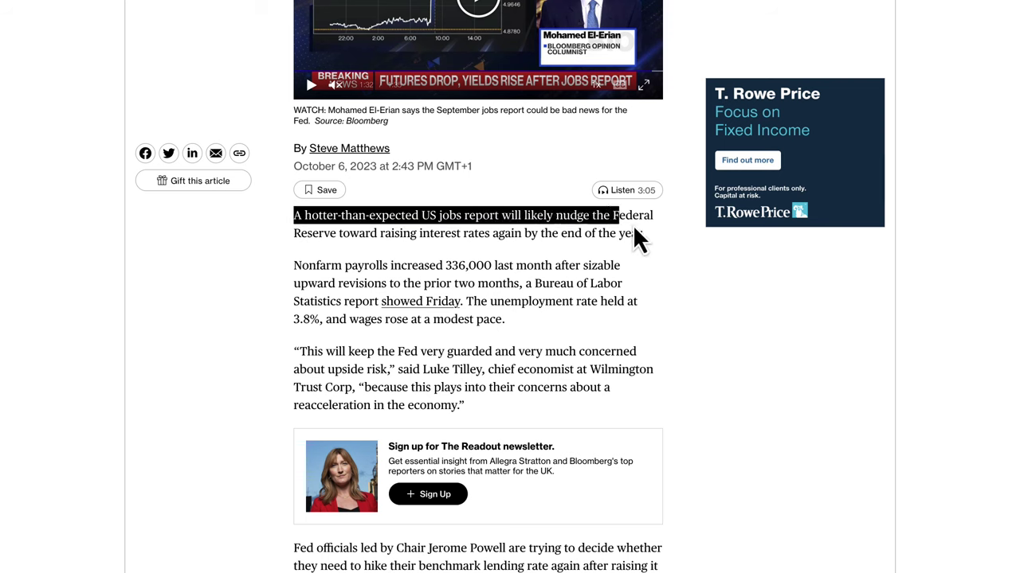
drag(644, 239, 307, 263)
drag(367, 248, 467, 240)
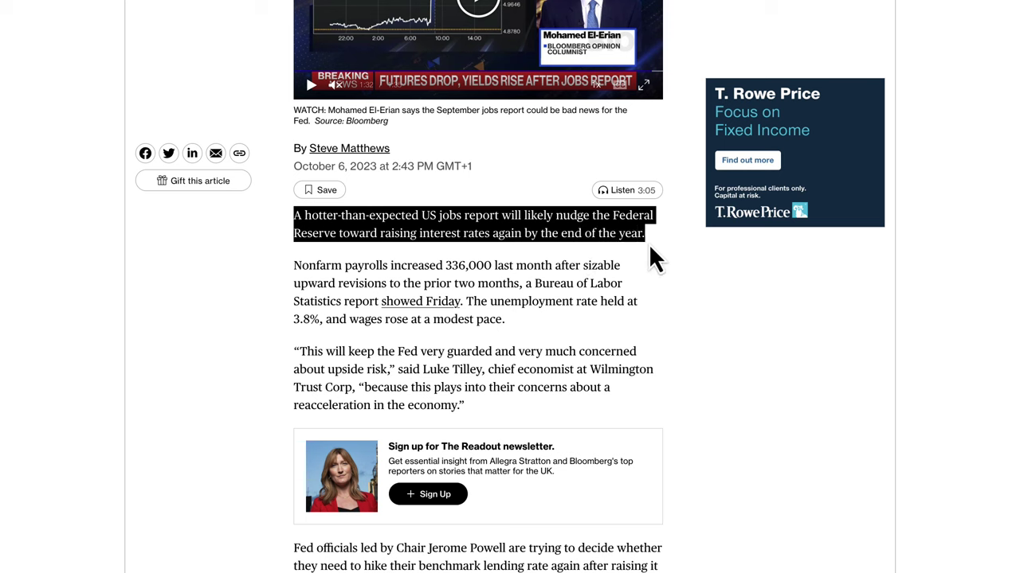
Highlight the paragraph on nonfarm payrolls, the unemployment rate and wages for reading, and clear the selection.
drag(293, 269, 468, 271)
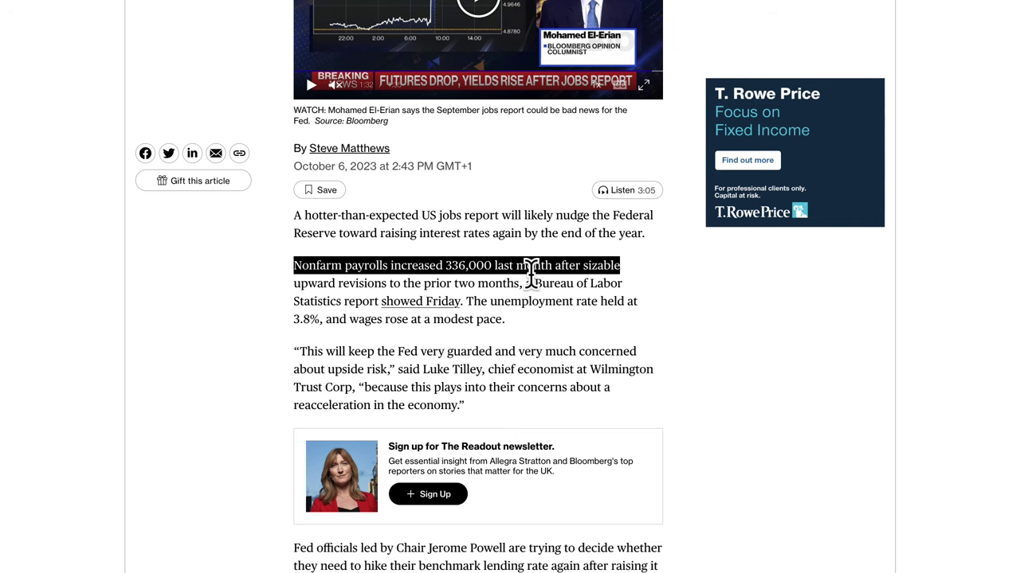
drag(529, 275, 450, 286)
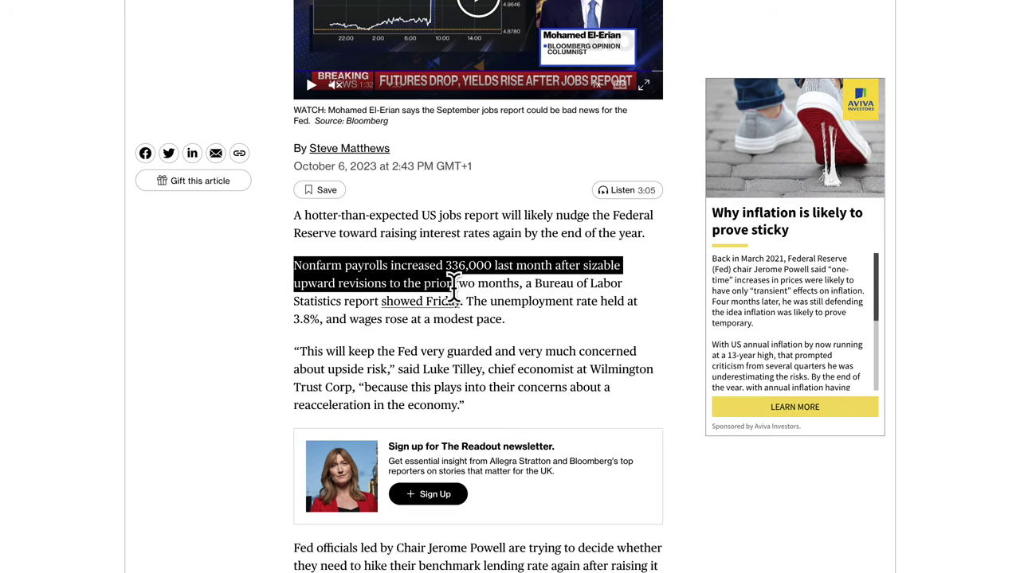
drag(613, 296, 315, 324)
drag(410, 334, 510, 327)
click(361, 356)
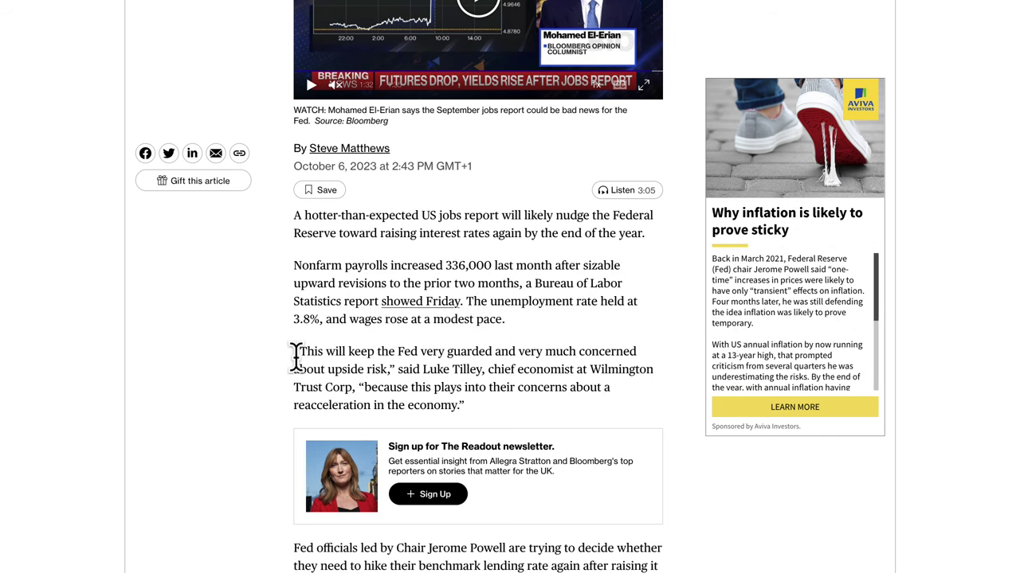
Highlight the economist's quote about the Fed staying guarded over economic reacceleration, and return toward the article's start.
drag(290, 360, 423, 356)
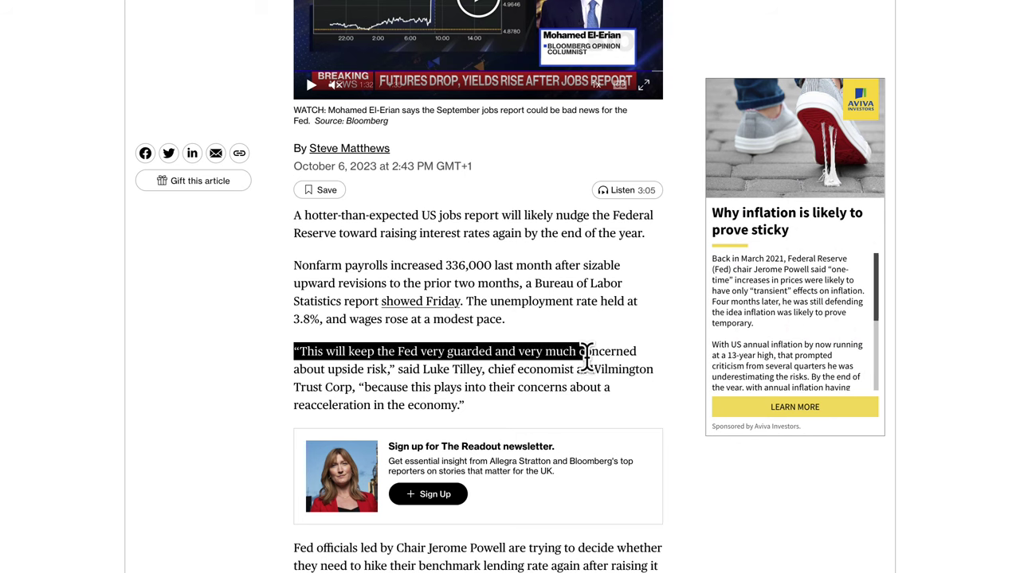
drag(586, 357, 371, 391)
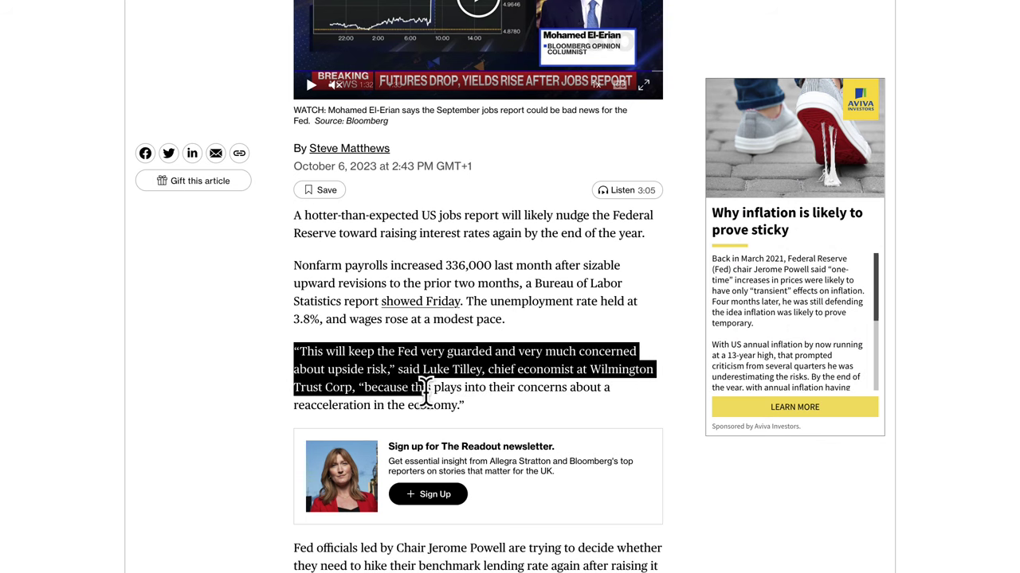
drag(534, 388, 417, 408)
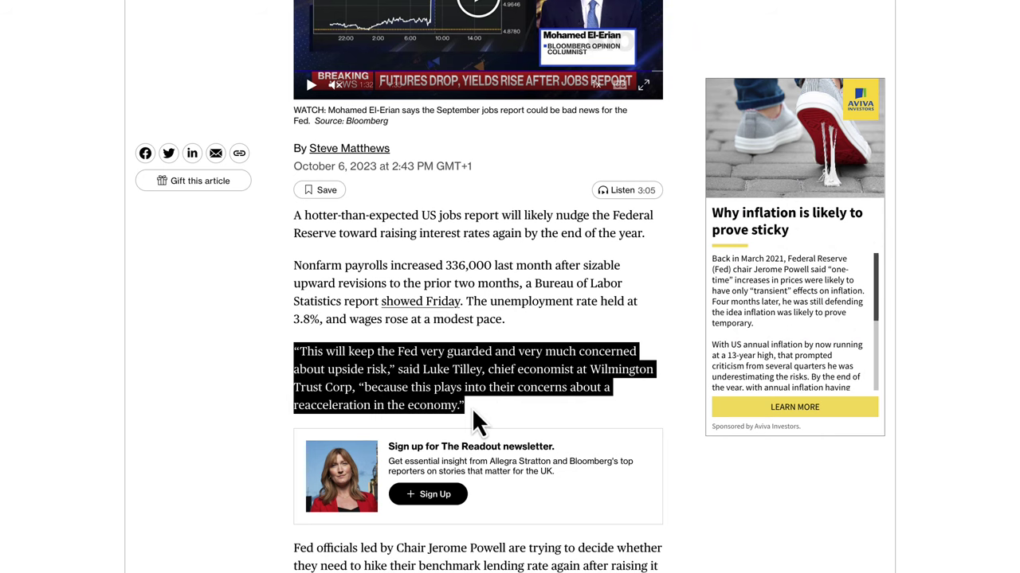
click(566, 379)
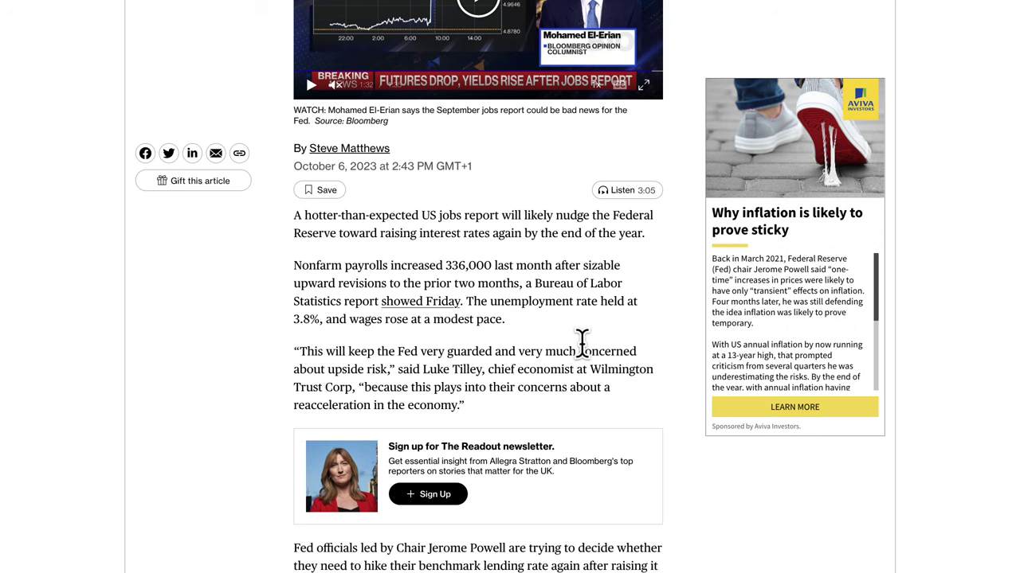
scroll(561, 280, up, 3)
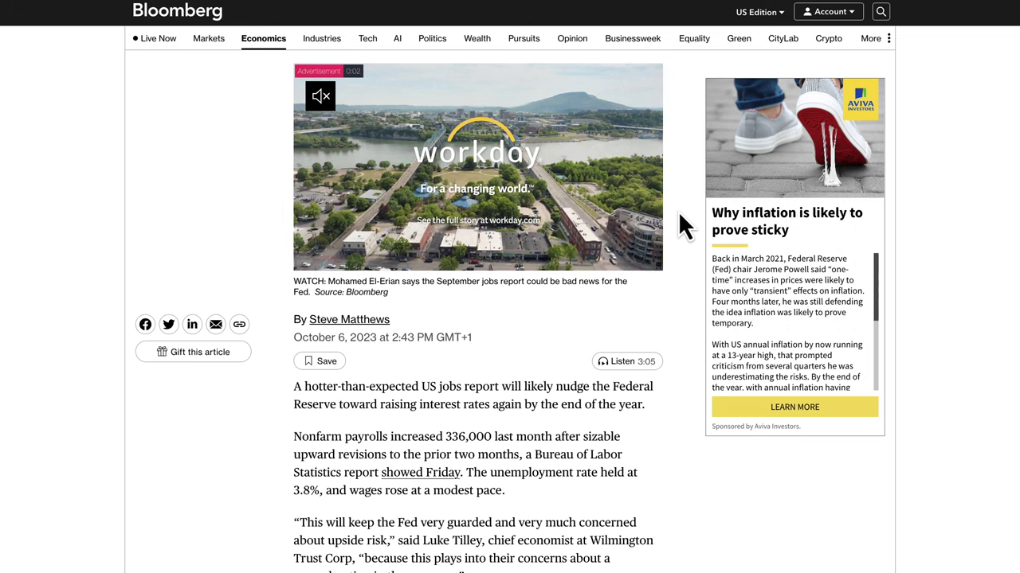
scroll(678, 211, up, 2)
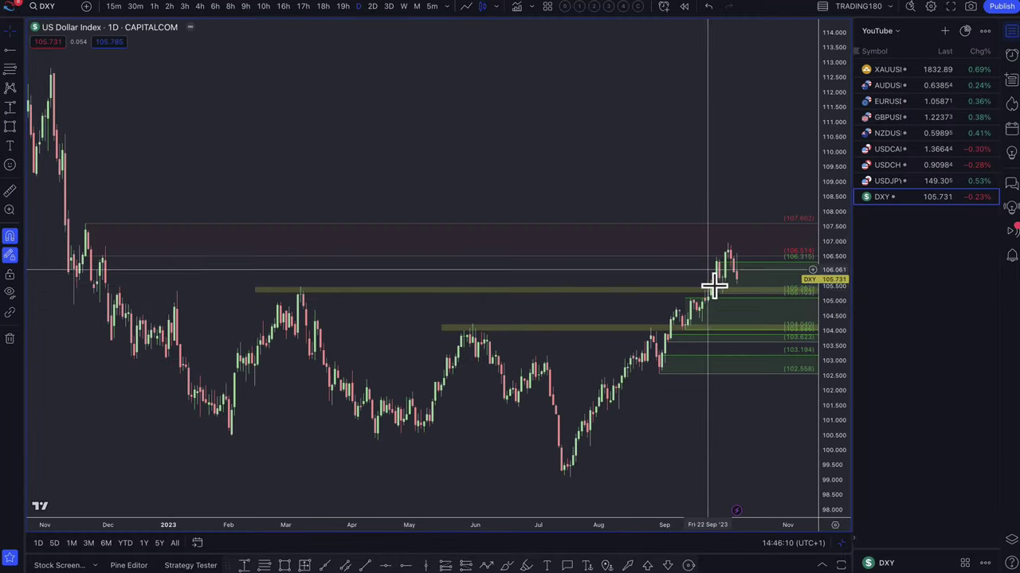
On TradingView's DXY daily chart, draw dashed projections from the current price: one up to about 106.9, another down to about 104.2 and up to about 106.0.
scroll(728, 271, up, 5)
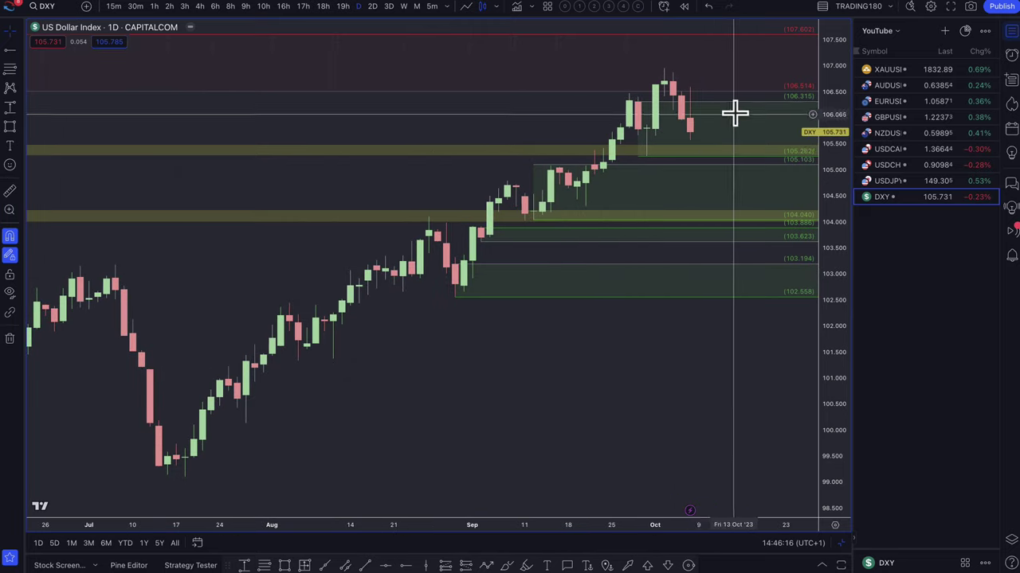
click(689, 140)
click(742, 73)
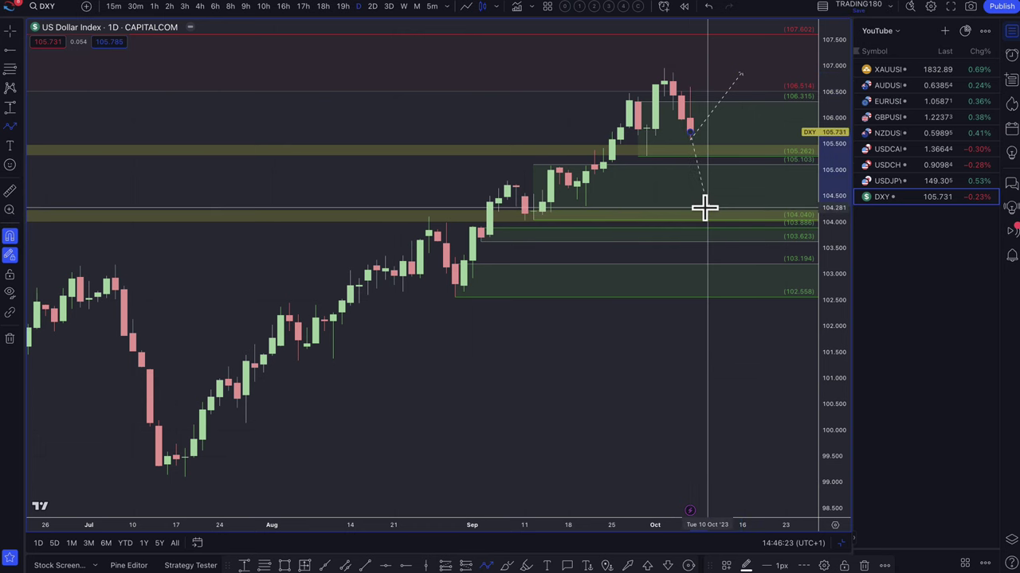
click(707, 211)
click(765, 118)
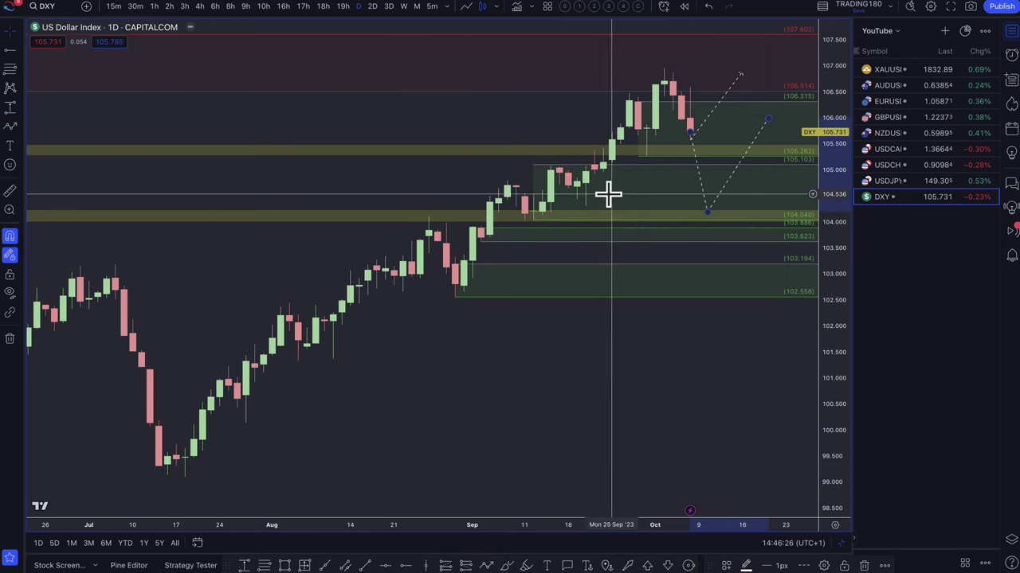
Shift the low point of the down-then-up projection slightly later in time, within the yellow zone near 104.040.
scroll(661, 216, down, 5)
scroll(652, 212, down, 3)
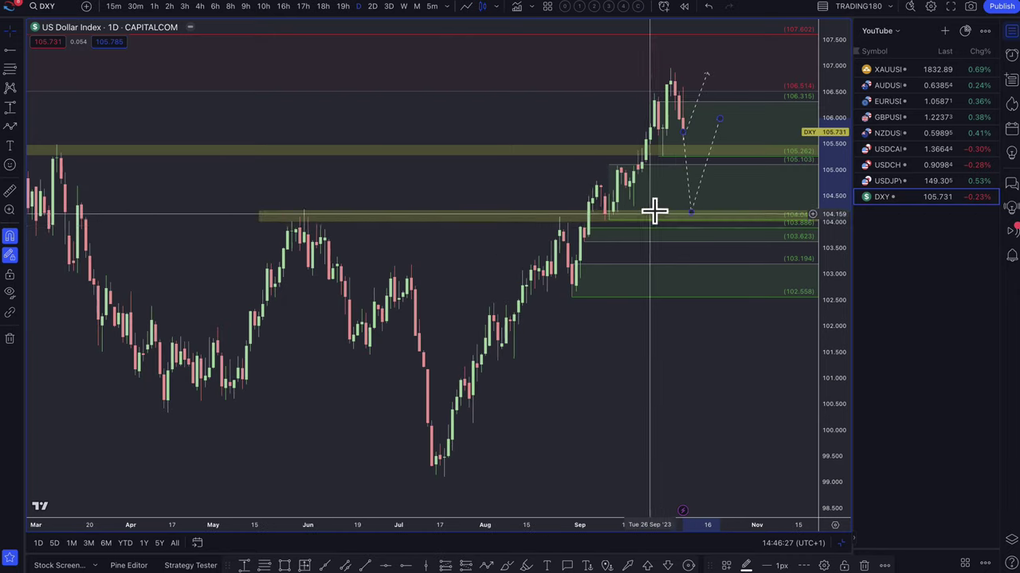
scroll(609, 235, down, 2)
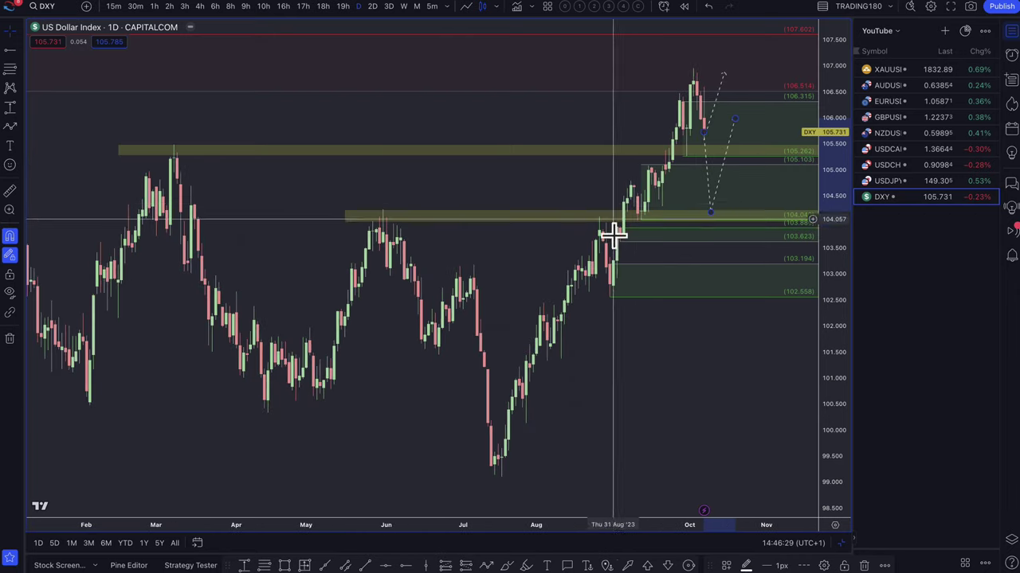
right_click(726, 208)
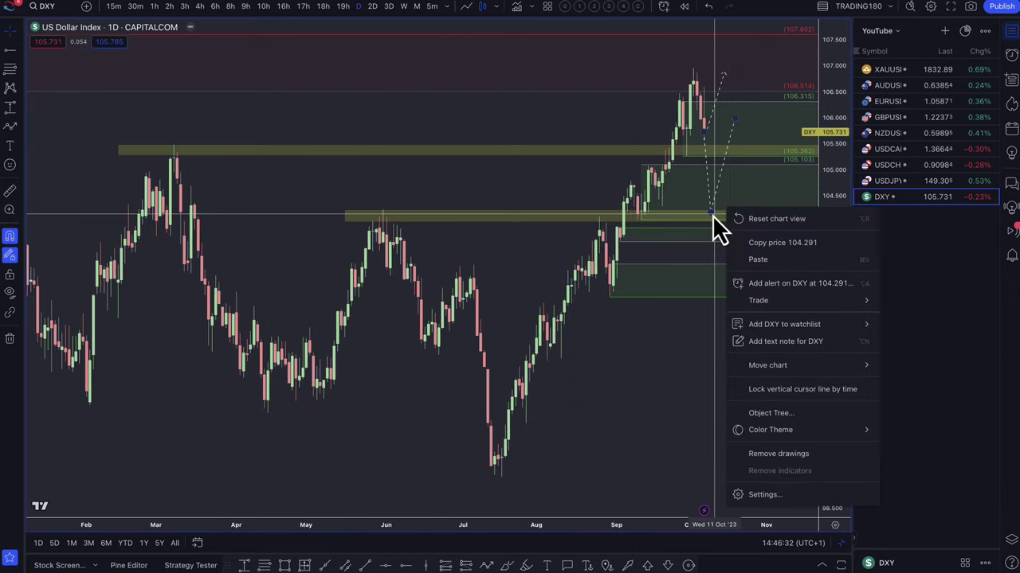
drag(709, 214, 721, 214)
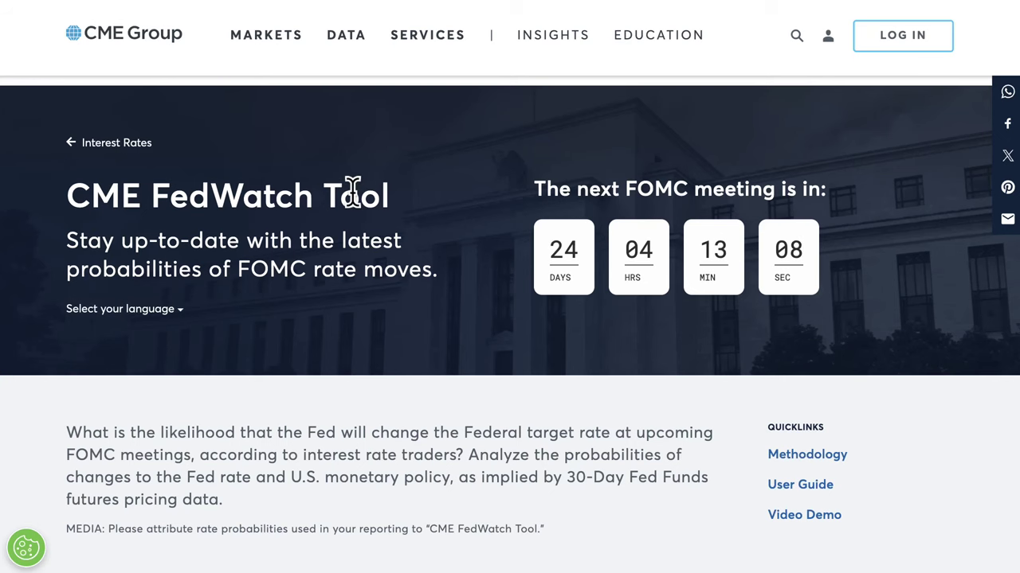
Switch to the CME FedWatch Tool and examine the target rate probabilities for the 1 Nov 2023 Fed meeting.
scroll(343, 386, down, 5)
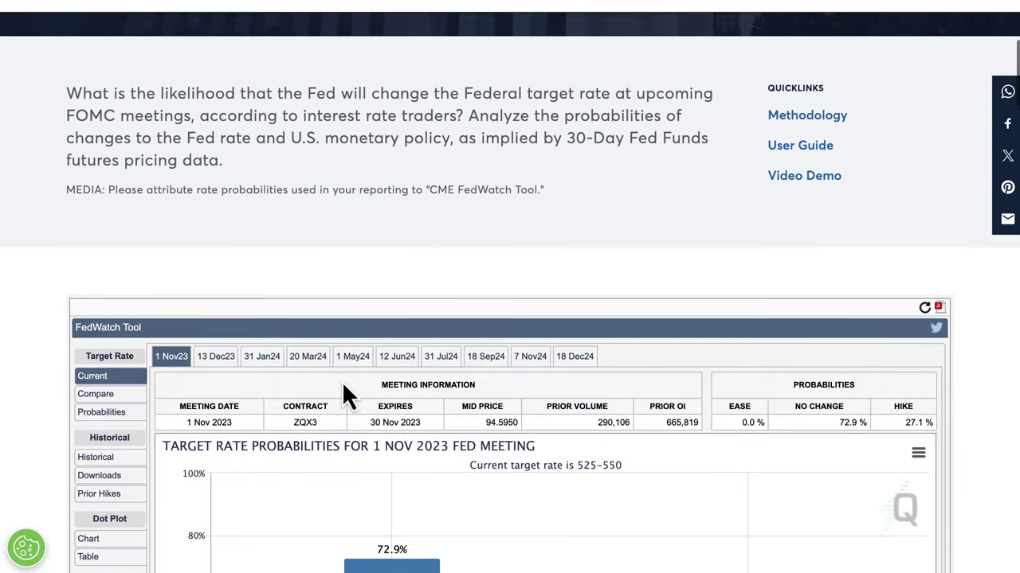
scroll(343, 384, down, 3)
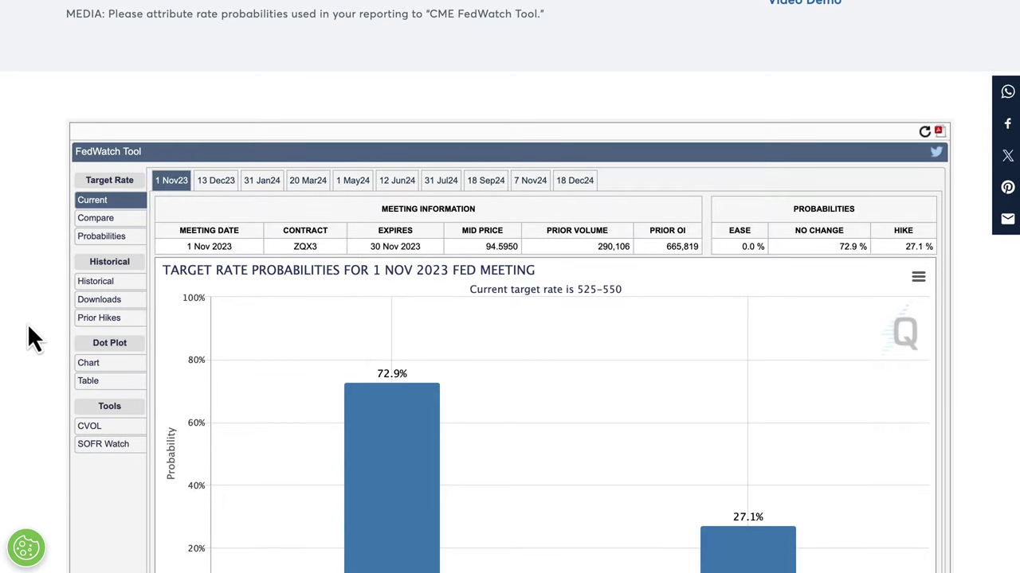
scroll(27, 324, down, 3)
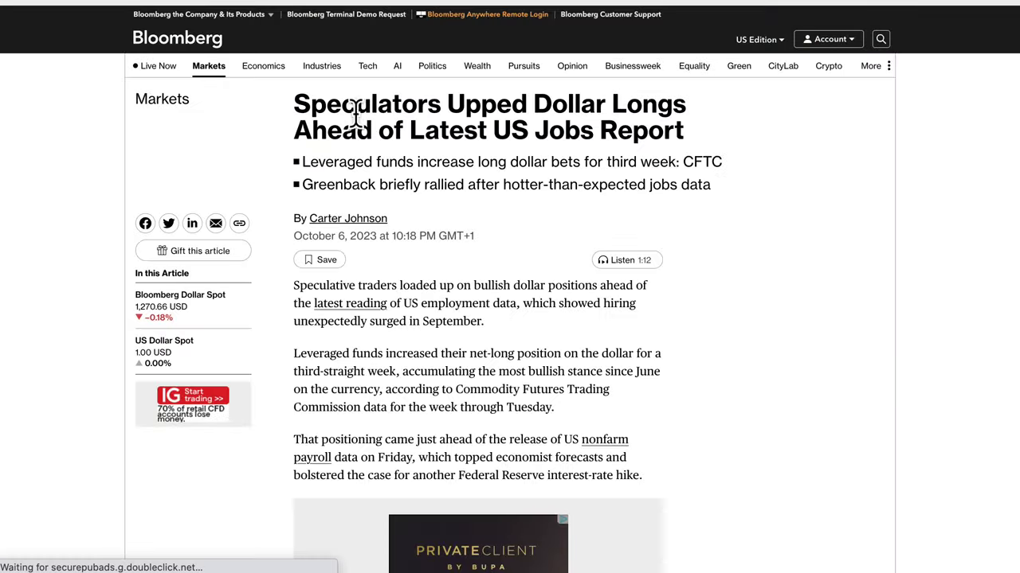
In the Bloomberg article "Speculators Upped Dollar Longs Ahead of Latest US Jobs Report", highlight the headline, summary bullets and most of the opening paragraph.
drag(295, 106, 685, 132)
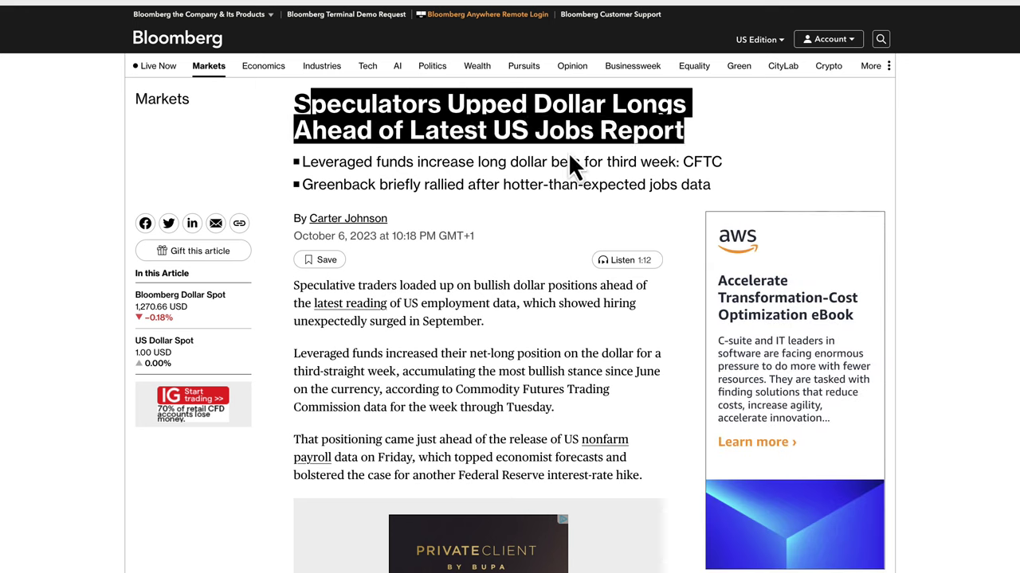
drag(402, 151, 708, 186)
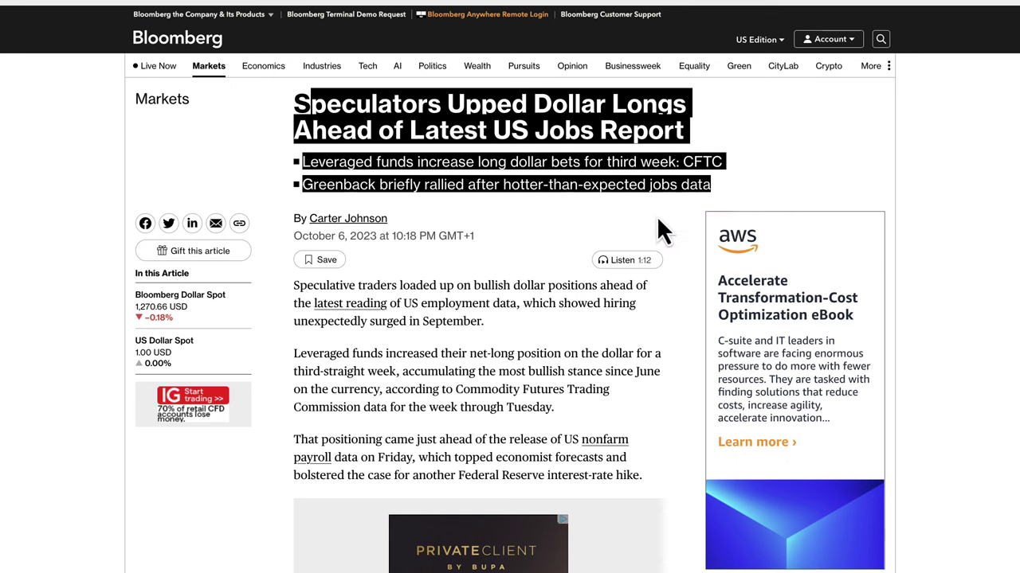
scroll(422, 239, down, 2)
drag(344, 137, 504, 183)
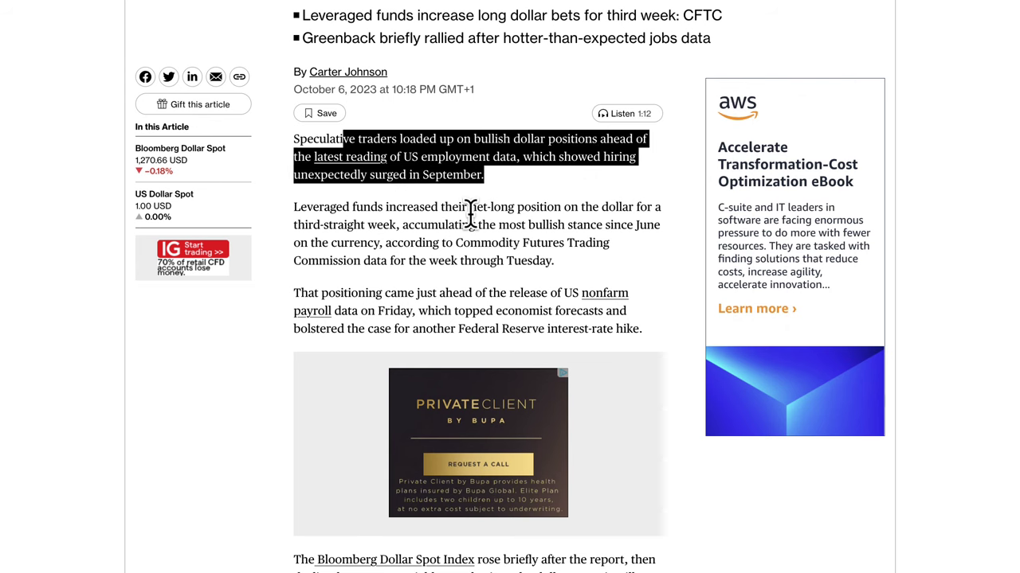
scroll(481, 275, down, 1)
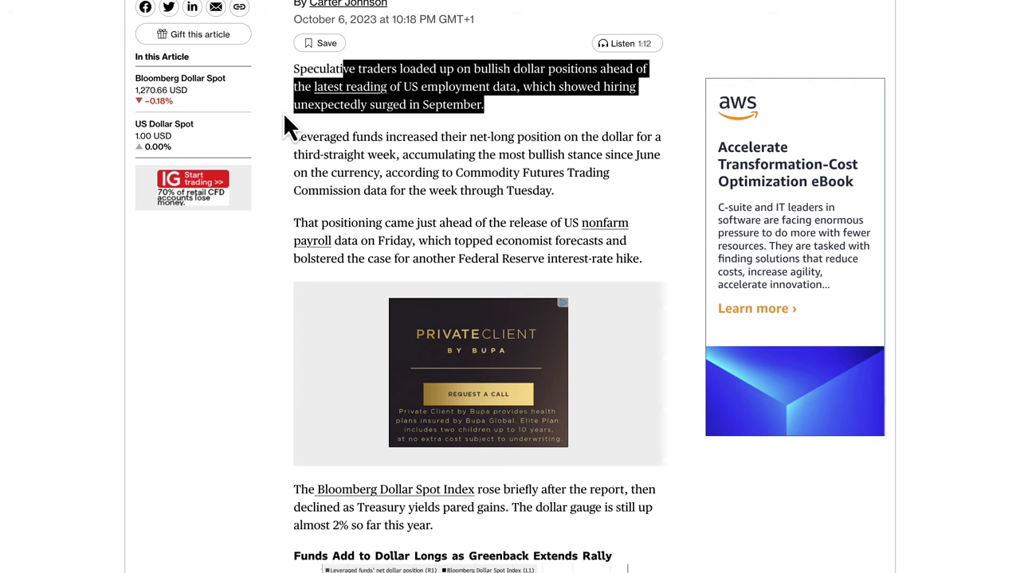
scroll(353, 272, down, 3)
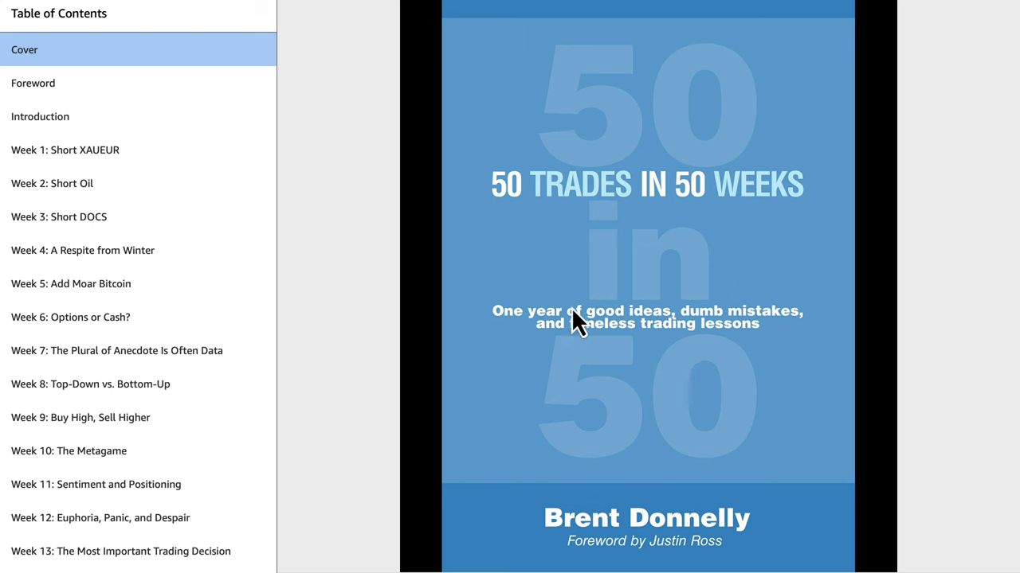
In the e-book "50 Trades in 50 Weeks", go to the chapter "Week 17: Good News/Bad Price".
scroll(214, 416, down, 5)
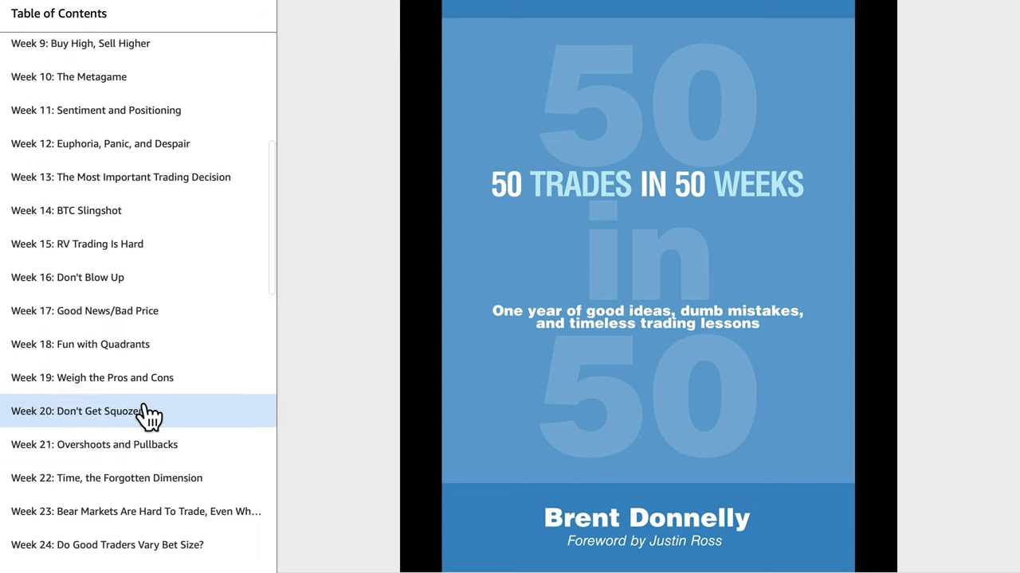
click(122, 304)
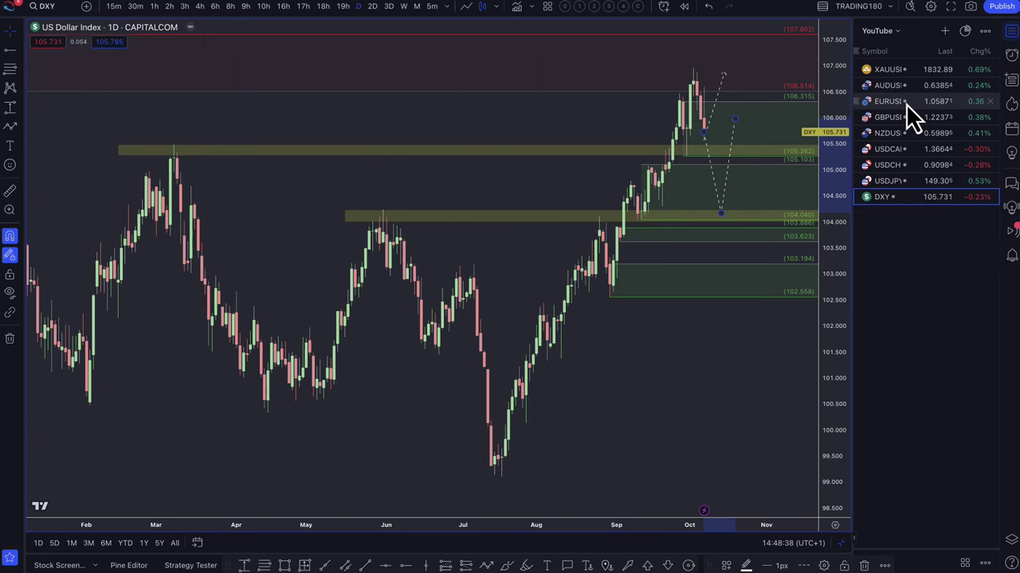
Open the EURUSD chart on the 1-hour timeframe and examine the price reaction to the 6 Oct news.
click(905, 103)
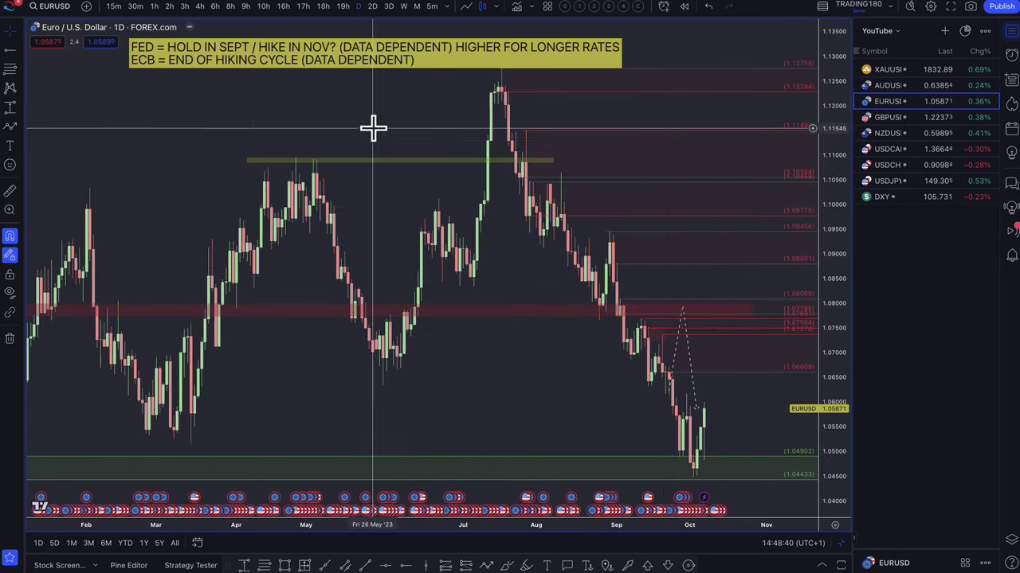
click(154, 6)
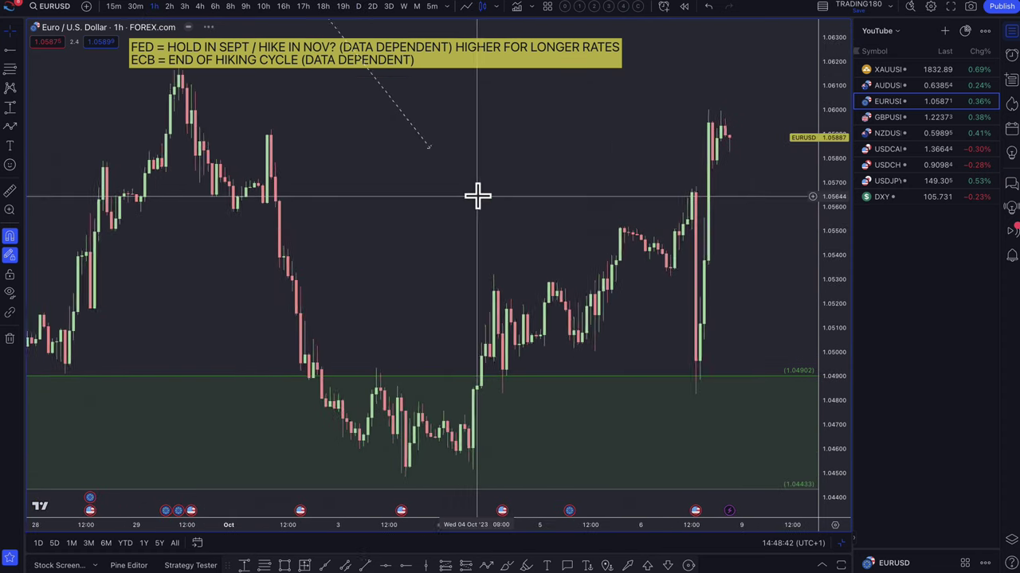
scroll(477, 196, up, 5)
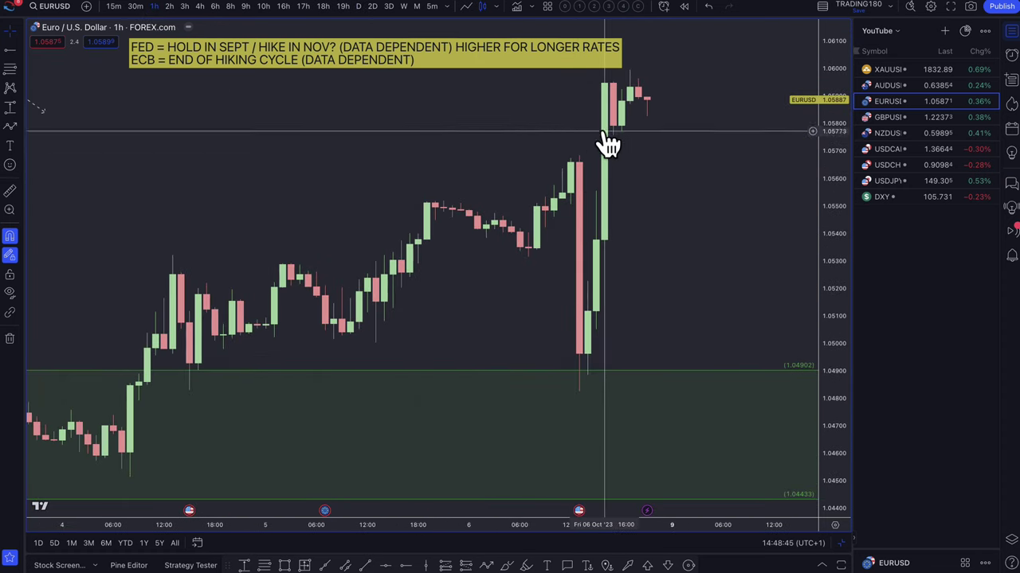
scroll(677, 129, down, 3)
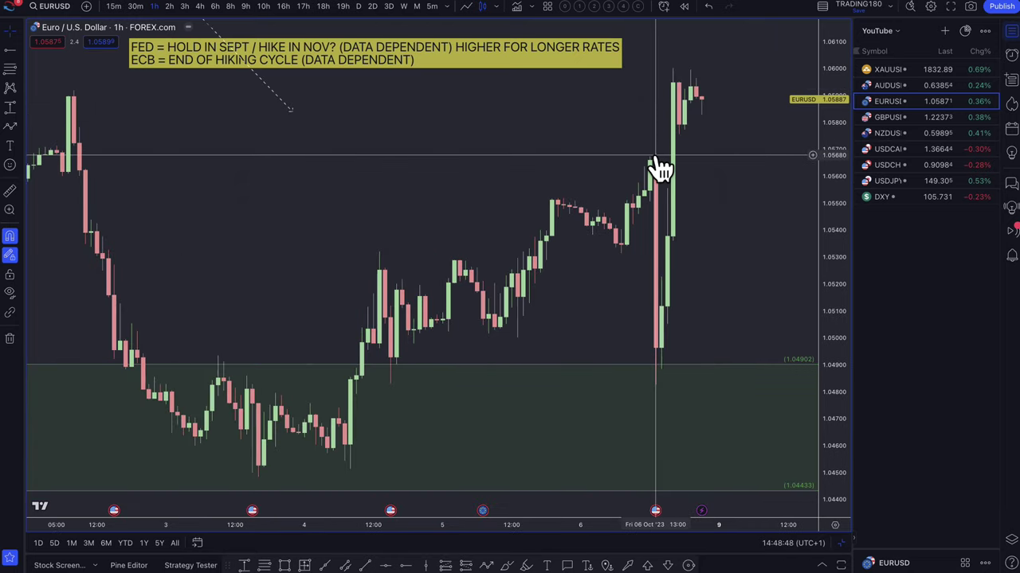
scroll(677, 172, down, 2)
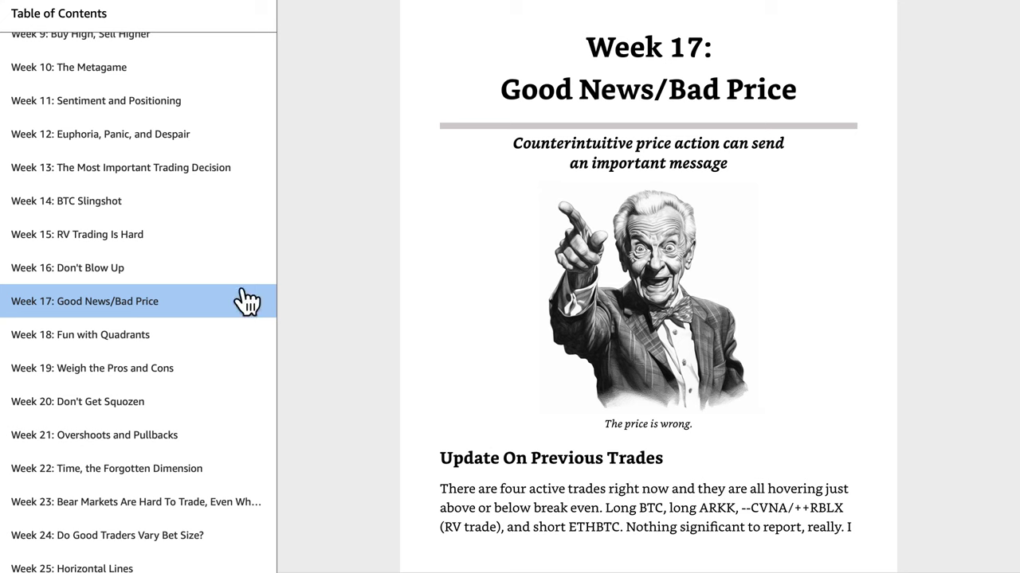
In the Week 17 chapter, highlight the "Good news/bad price" heading and its first two paragraphs, and return to the book's cover.
click(965, 299)
click(966, 300)
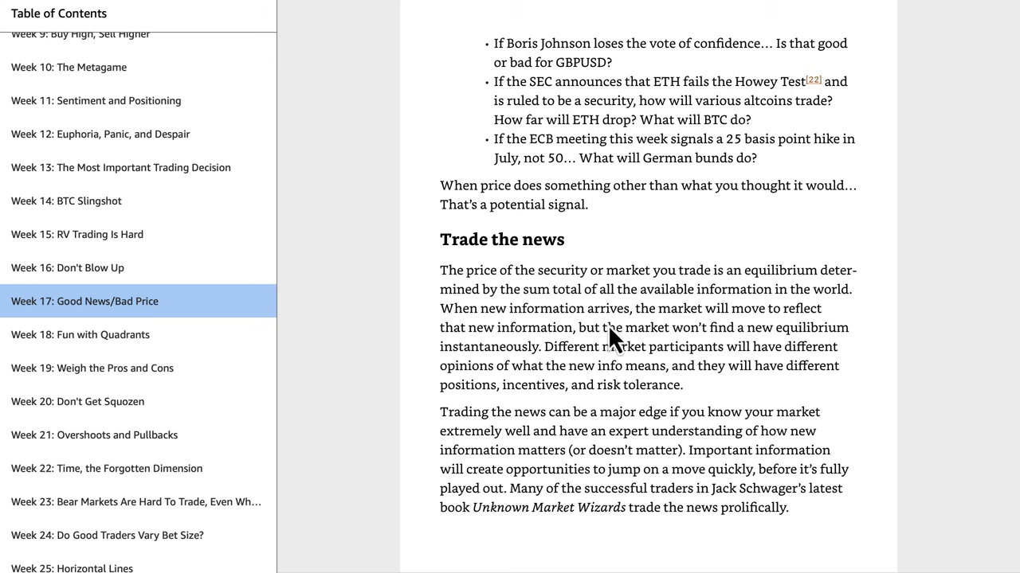
click(953, 293)
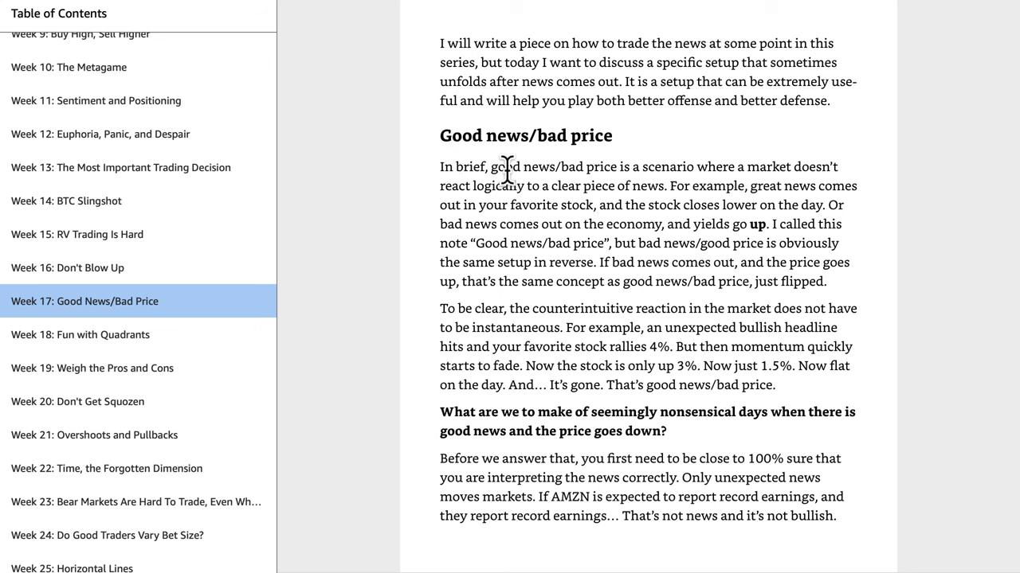
drag(440, 135, 776, 385)
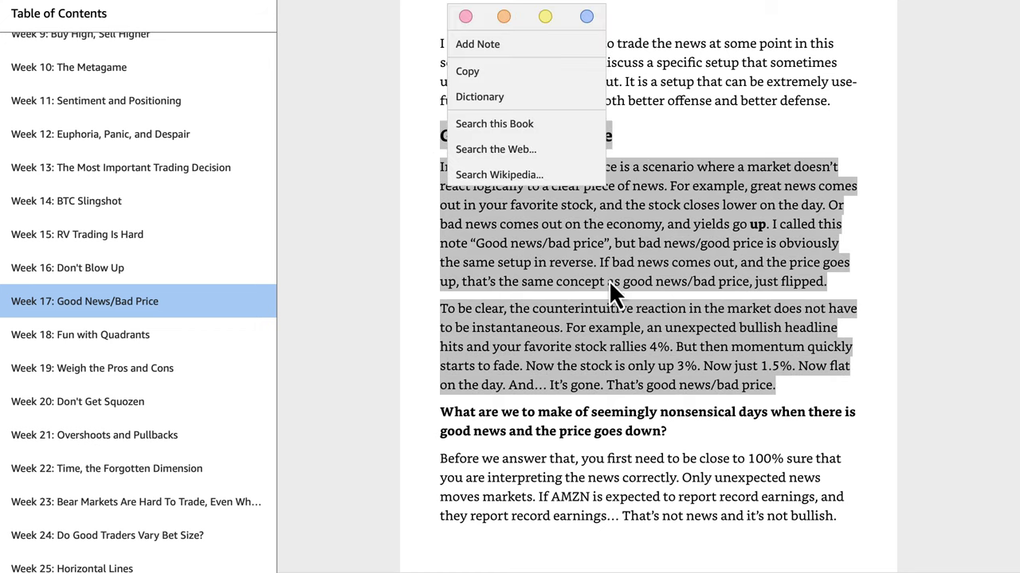
click(692, 170)
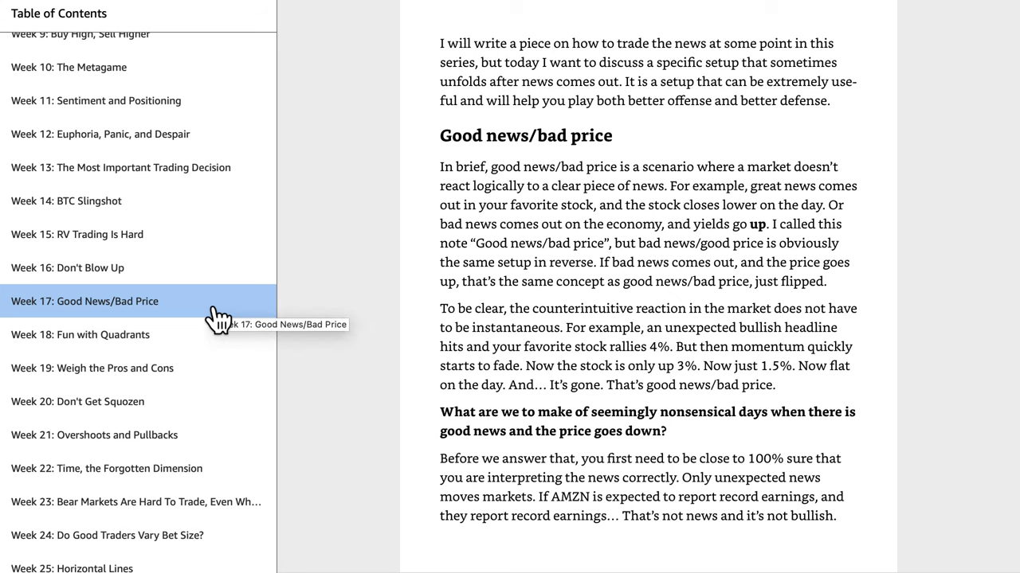
scroll(140, 197, up, 5)
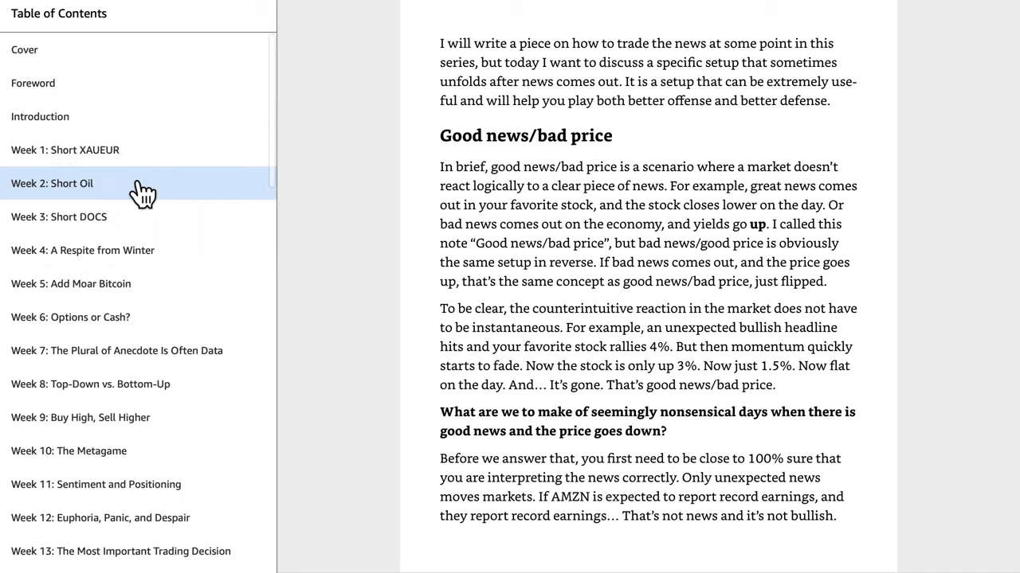
click(64, 57)
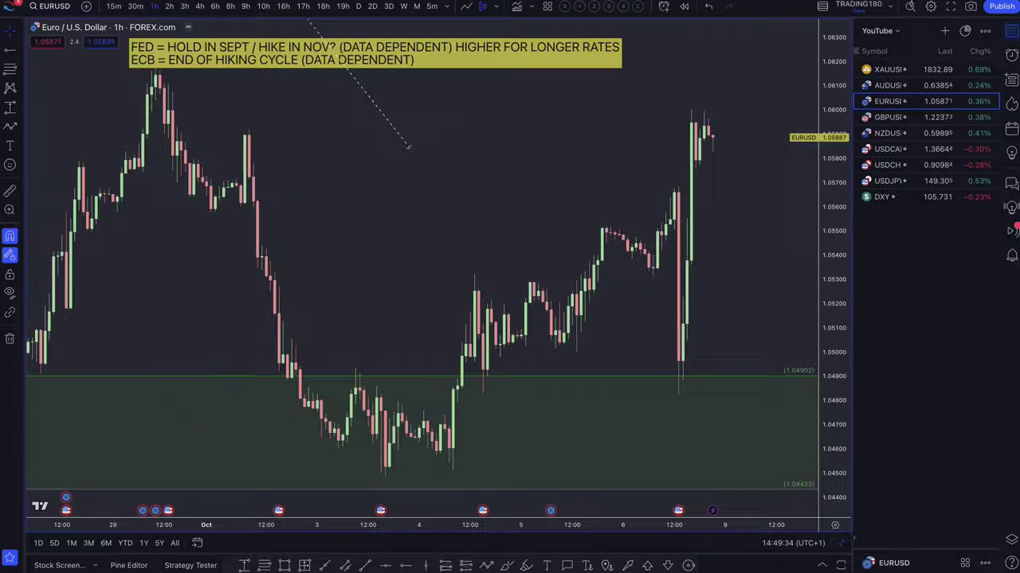
On the hourly EURUSD chart, draw a short position at the 6 Oct drop with entry 1.04964, stop 1.05760 and target 1.04528.
scroll(728, 277, down, 3)
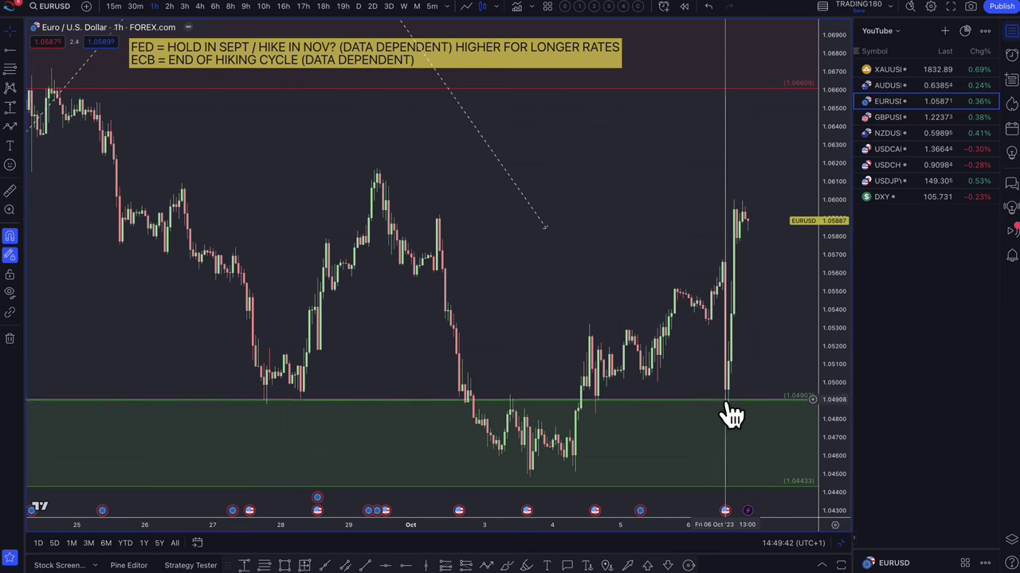
scroll(726, 414, down, 1)
scroll(733, 406, down, 5)
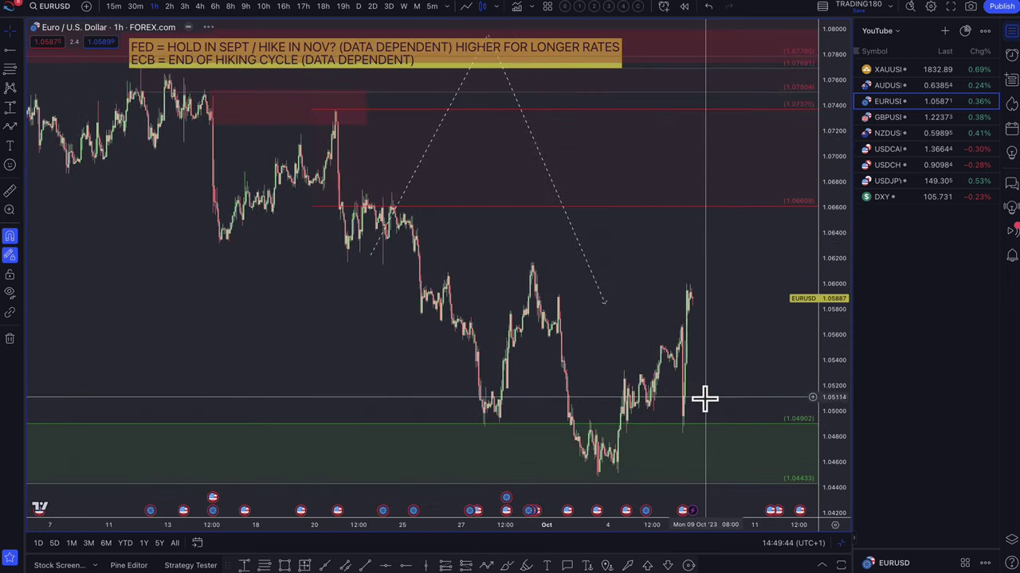
scroll(728, 460, up, 6)
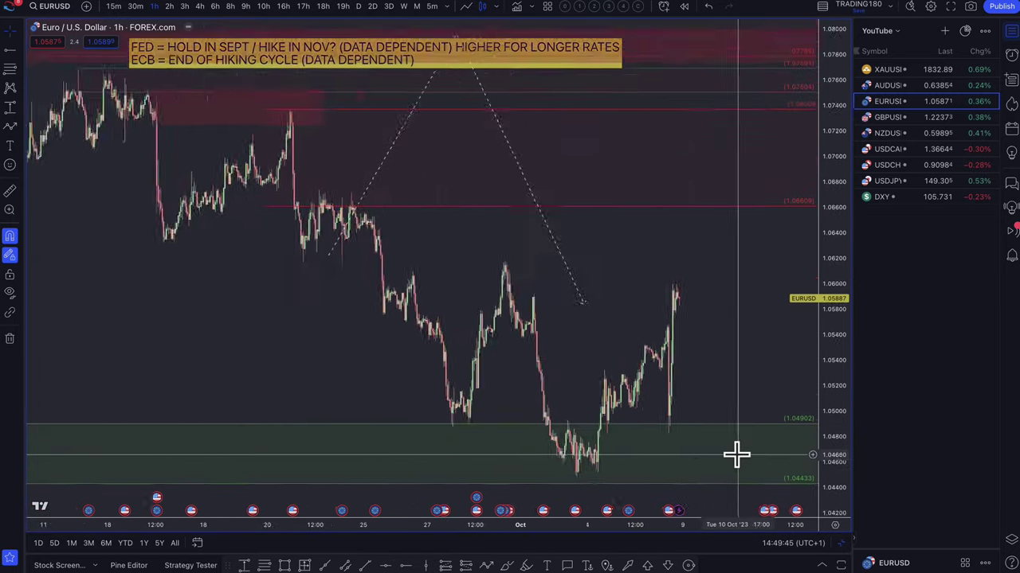
scroll(141, 178, up, 3)
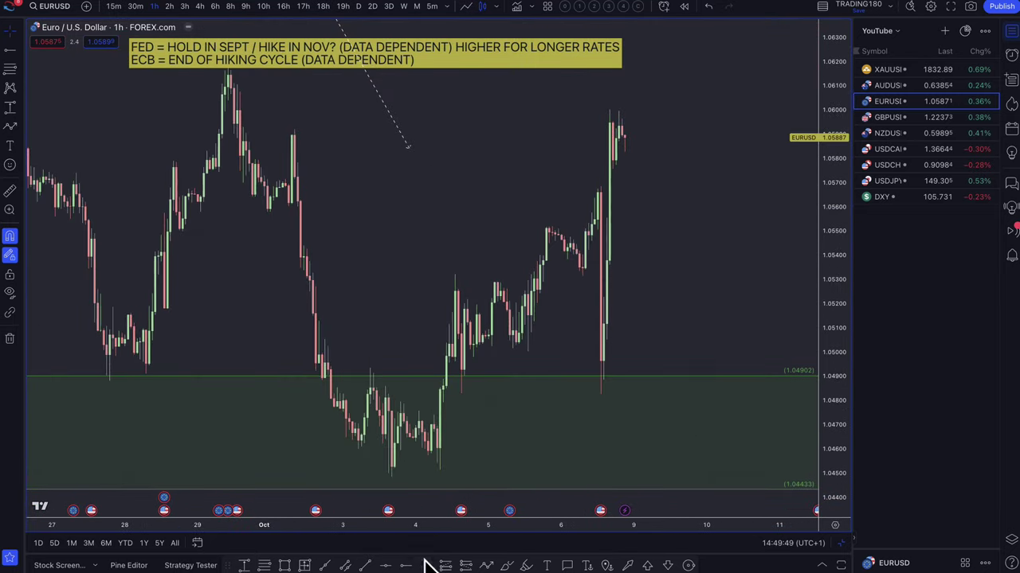
click(598, 360)
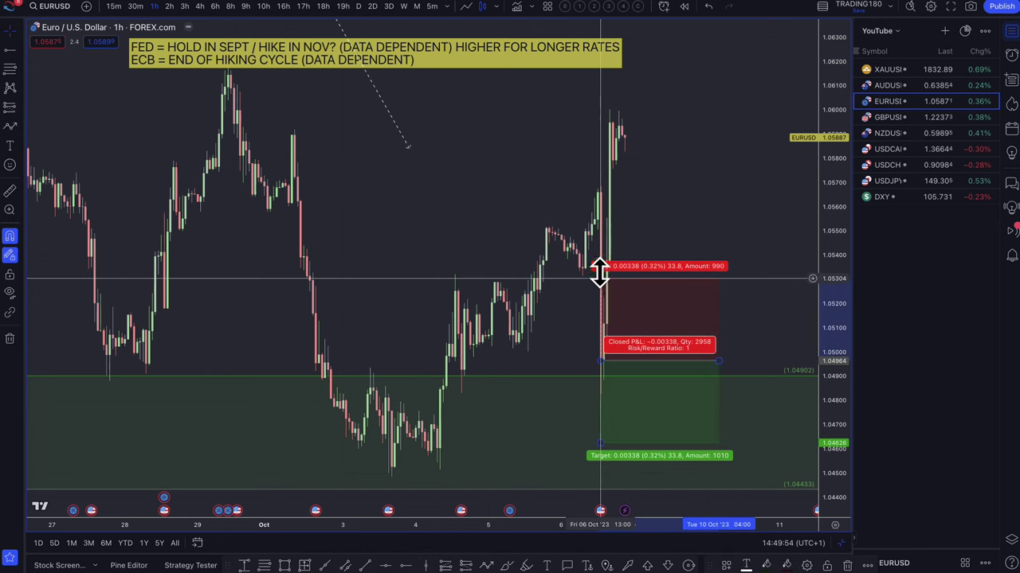
drag(598, 276, 611, 124)
drag(668, 176, 669, 168)
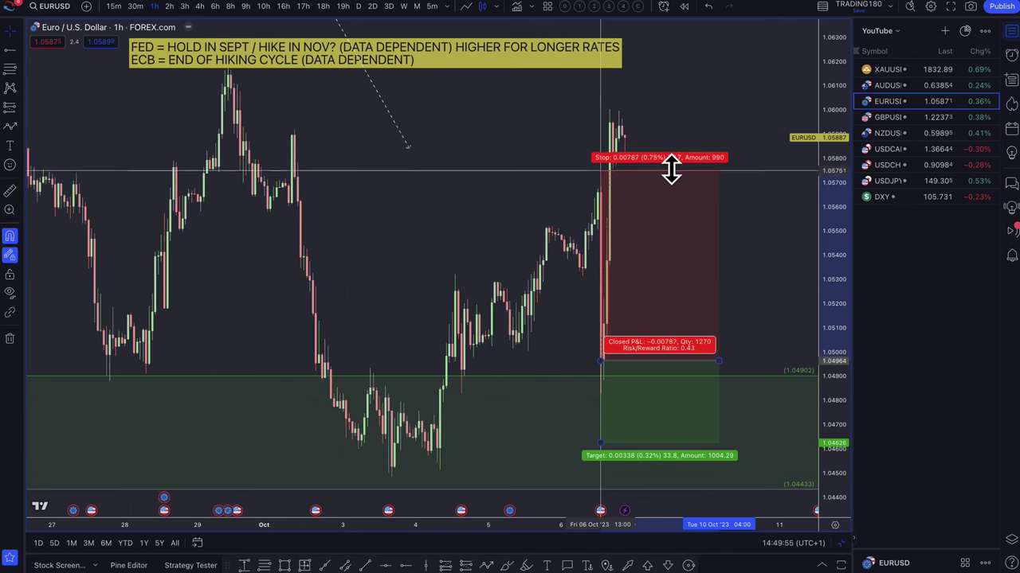
drag(600, 446, 599, 467)
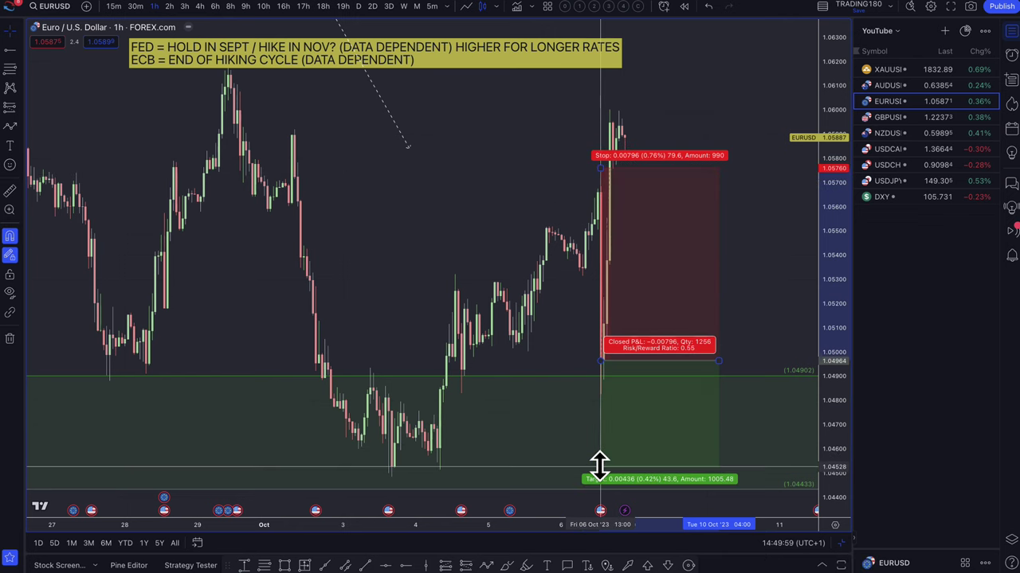
Circle the 3–4 Oct lows inside the green demand zone with a freehand brush stroke.
click(20, 128)
click(48, 141)
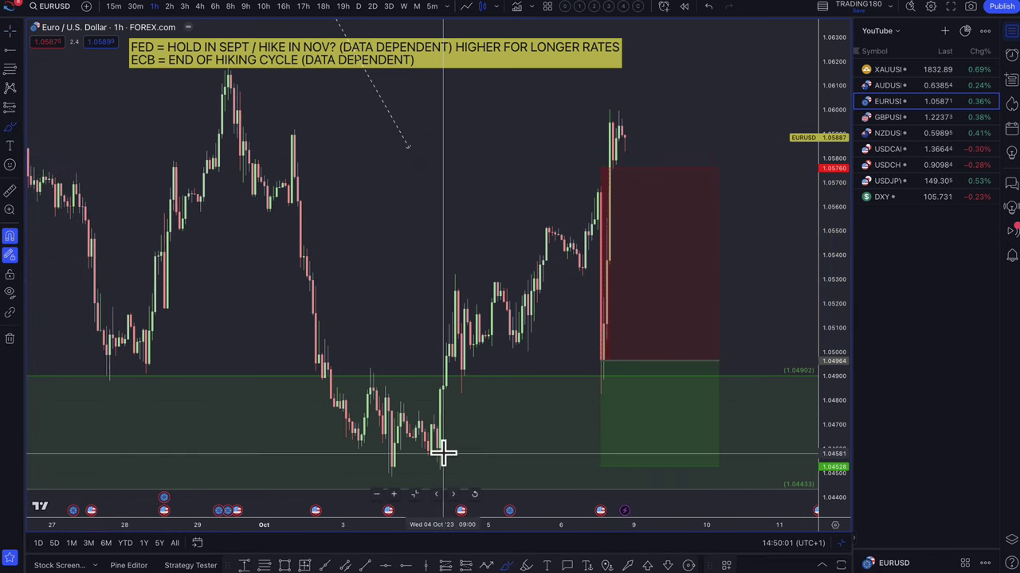
mouse_move(443, 453)
mouse_down()
mouse_move(470, 451)
mouse_move(446, 430)
mouse_up()
Adjust the short position to an entry of 1.05474 and a target of 1.04815 near the 6 Oct low.
scroll(426, 244, down, 3)
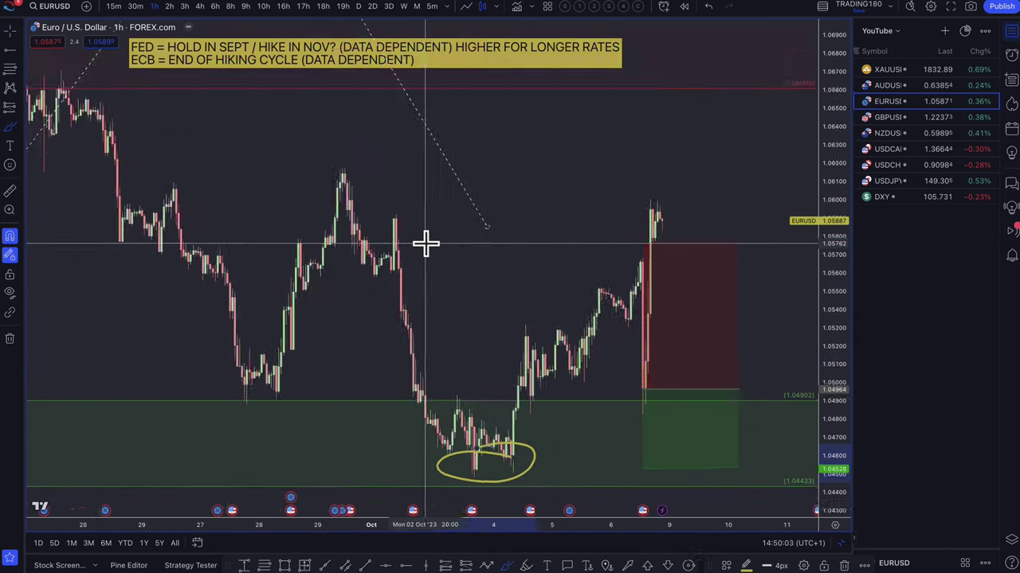
scroll(425, 244, down, 3)
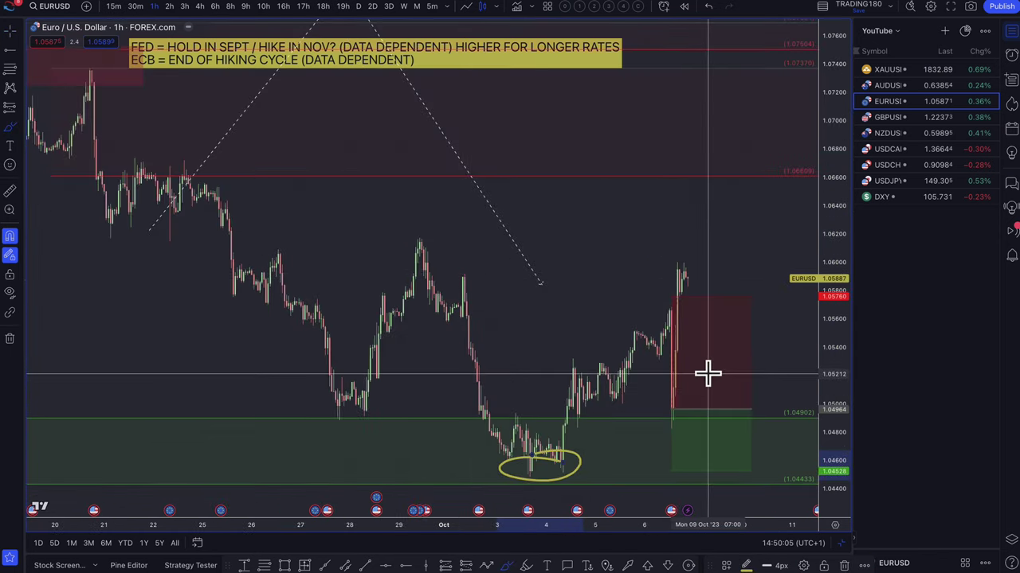
scroll(707, 373, down, 1)
drag(664, 409, 675, 339)
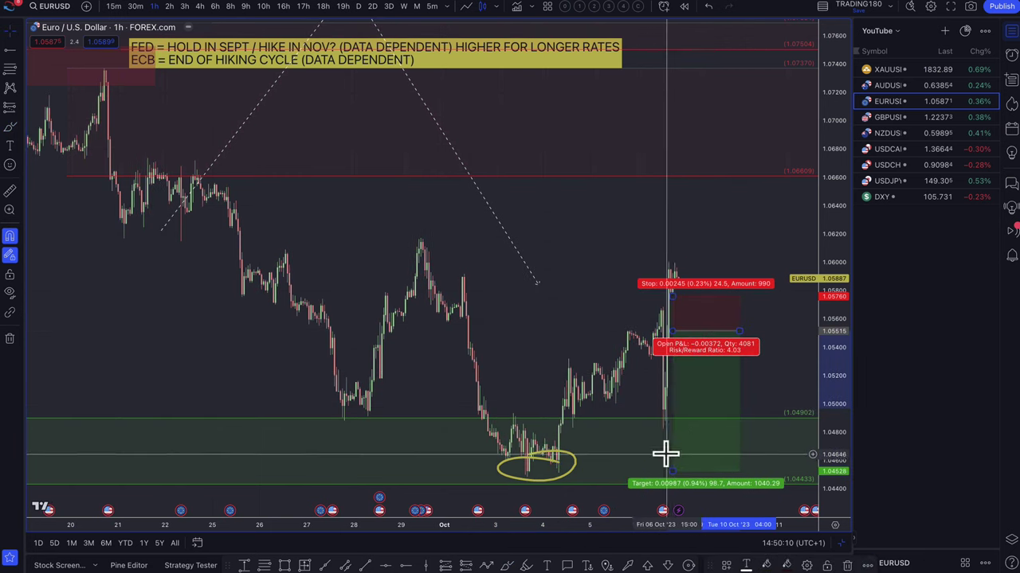
drag(673, 471, 672, 431)
mouse_move(672, 330)
mouse_down()
mouse_move(663, 404)
mouse_move(662, 351)
mouse_move(686, 338)
mouse_move(677, 333)
mouse_move(675, 380)
mouse_move(684, 369)
mouse_move(675, 344)
mouse_move(662, 410)
mouse_move(682, 365)
mouse_move(675, 339)
mouse_up()
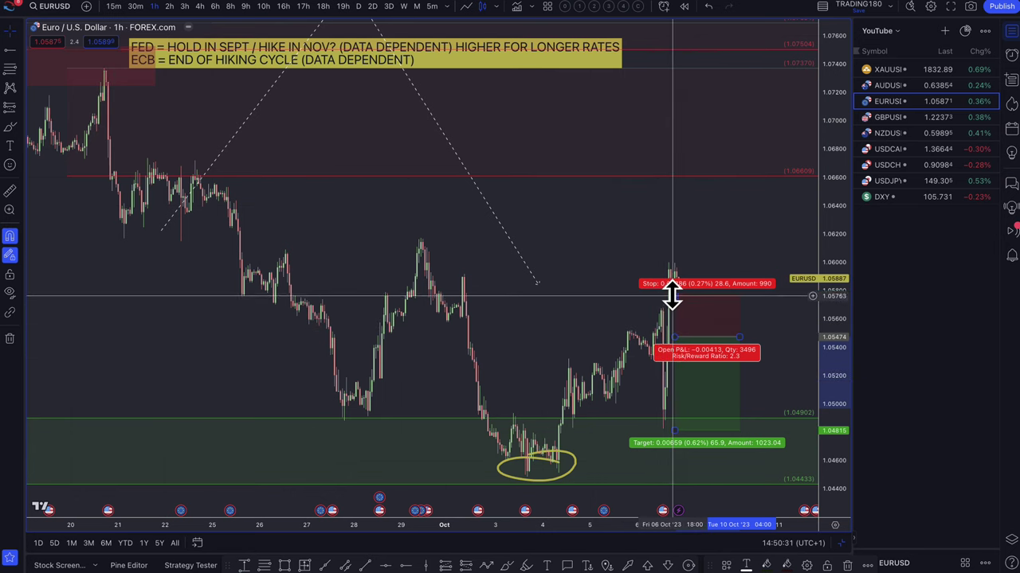
Try the short position with its stop at 1.06201 and entry at 1.05736, and delete it from the chart.
drag(671, 295, 675, 234)
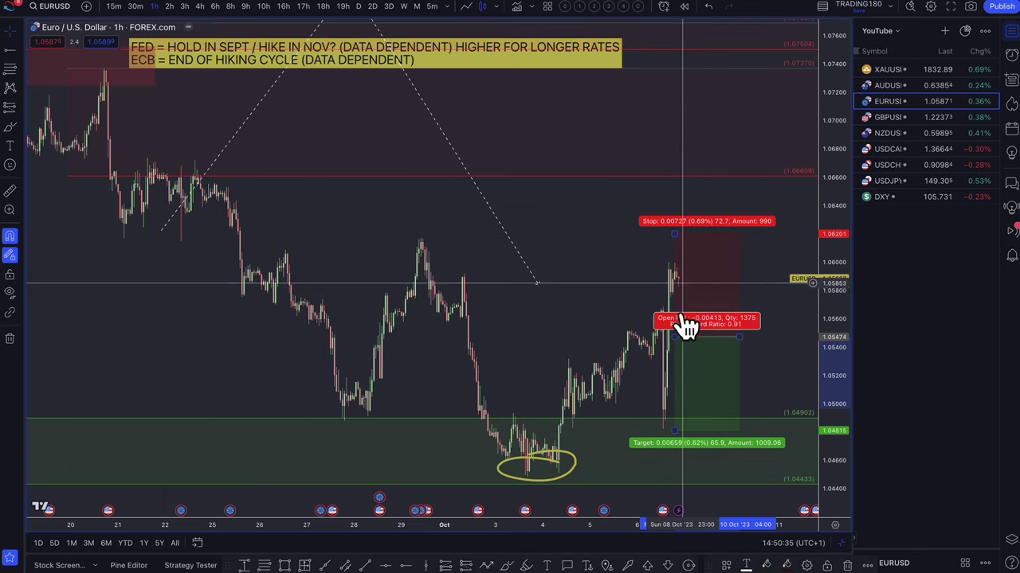
drag(675, 338, 691, 299)
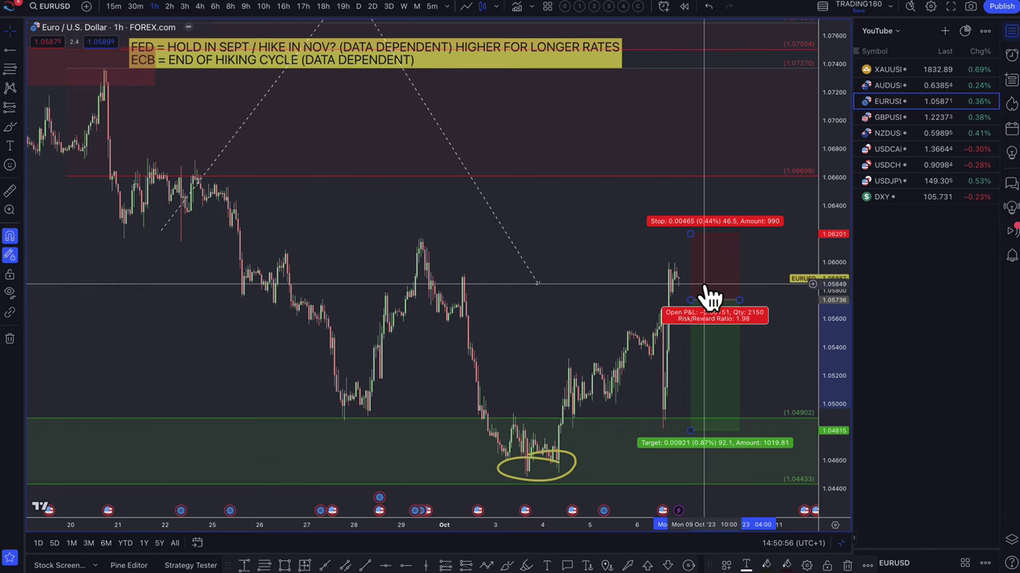
key(Delete)
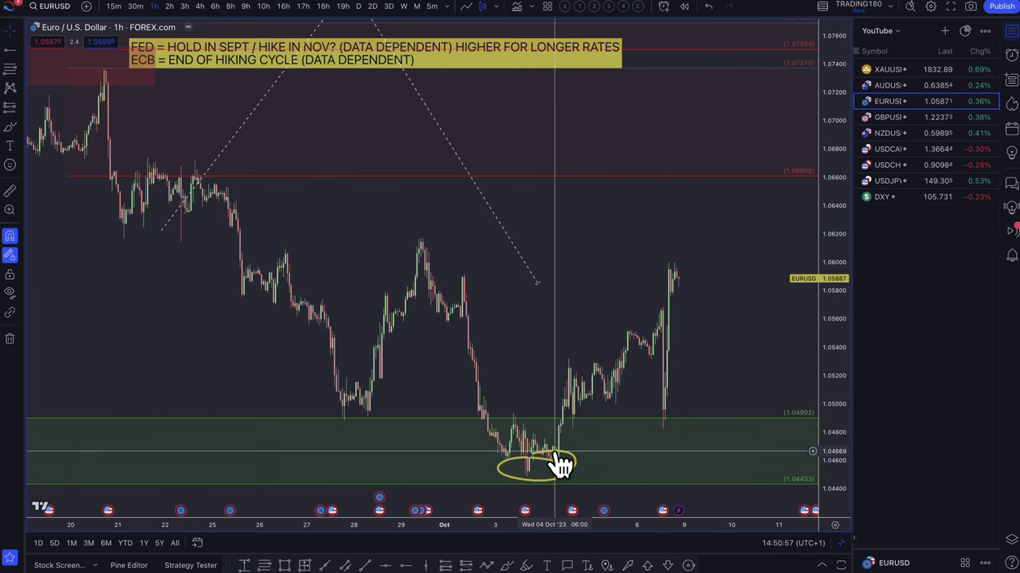
Return to the daily US Dollar Index chart to review the projected paths, and switch to the daily USDJPY chart.
click(357, 6)
click(908, 198)
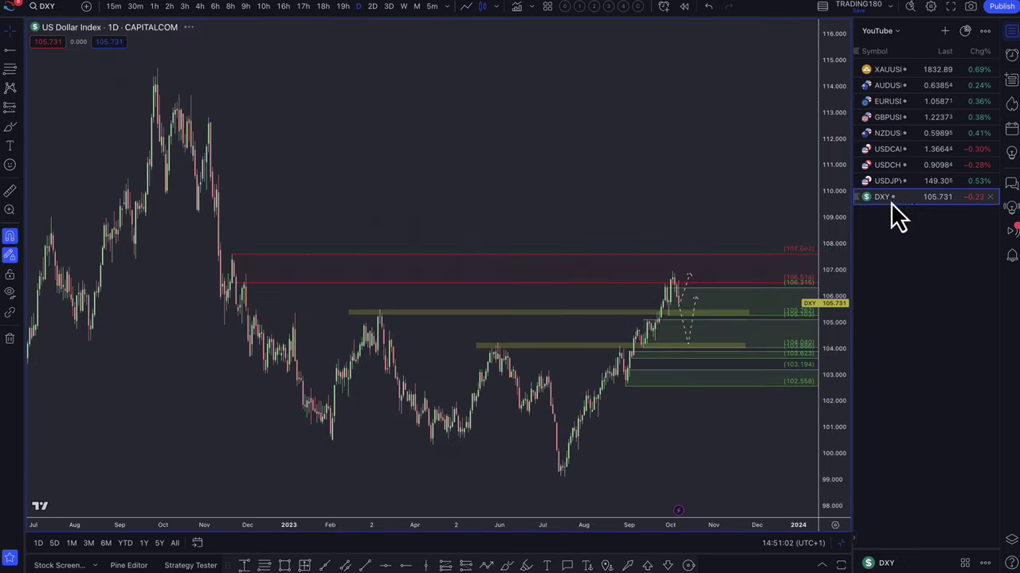
scroll(748, 243, up, 5)
scroll(740, 231, up, 3)
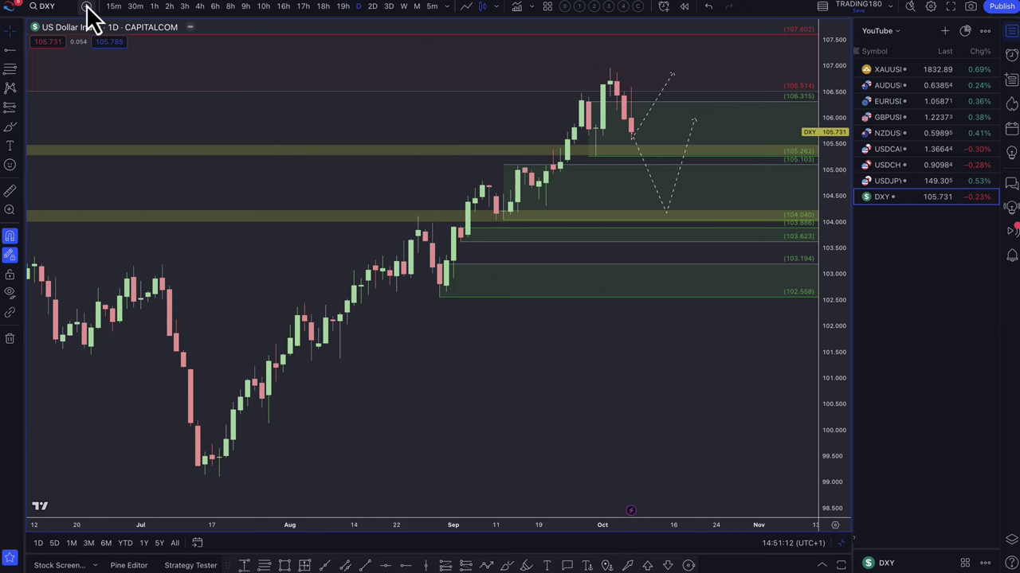
click(890, 183)
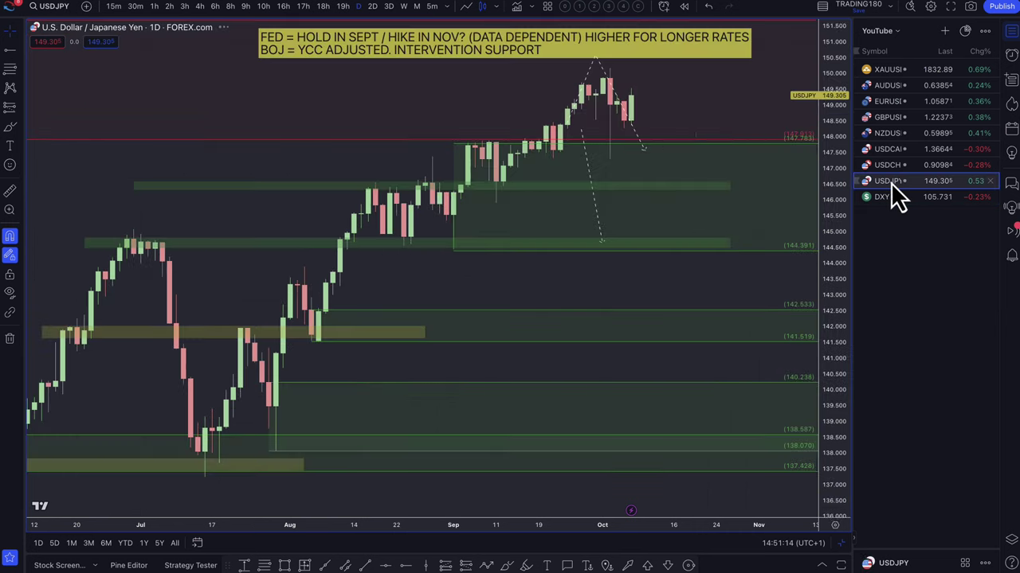
scroll(557, 211, down, 5)
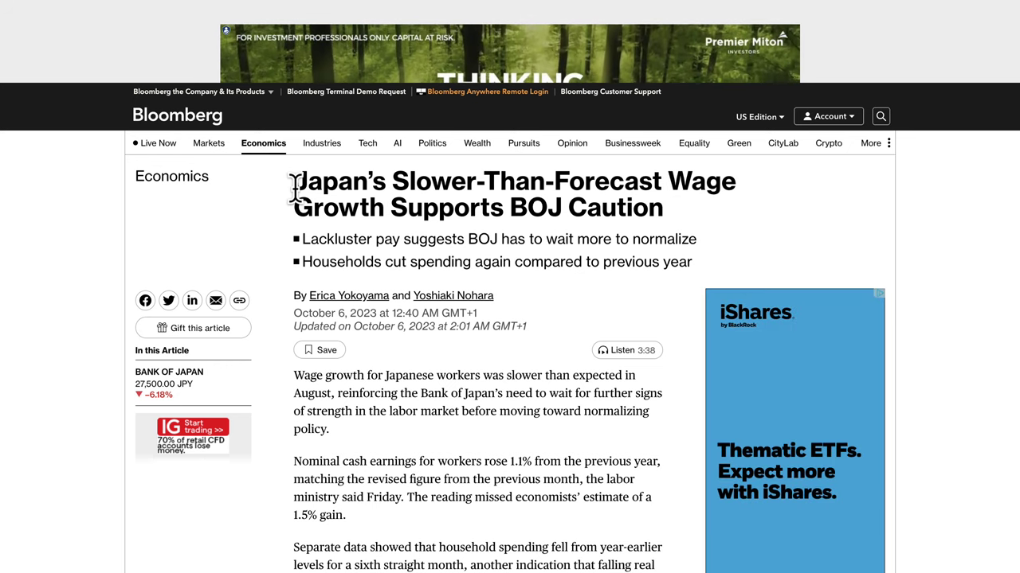
In the Bloomberg article "Japan's Slower-Than-Forecast Wage Growth Supports BOJ Caution", highlight the headline and the two summary bullets.
drag(294, 189, 666, 219)
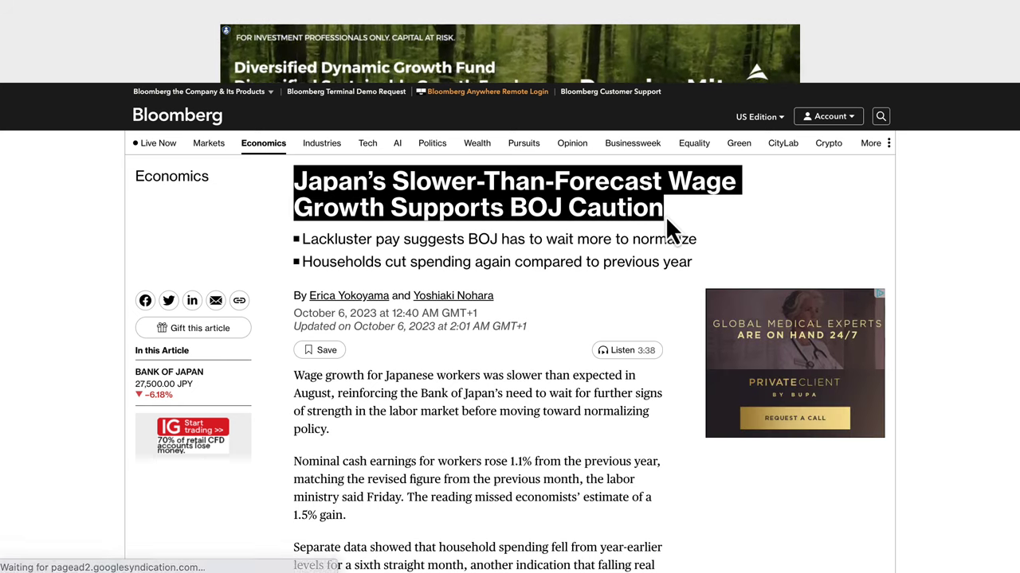
drag(322, 238, 431, 239)
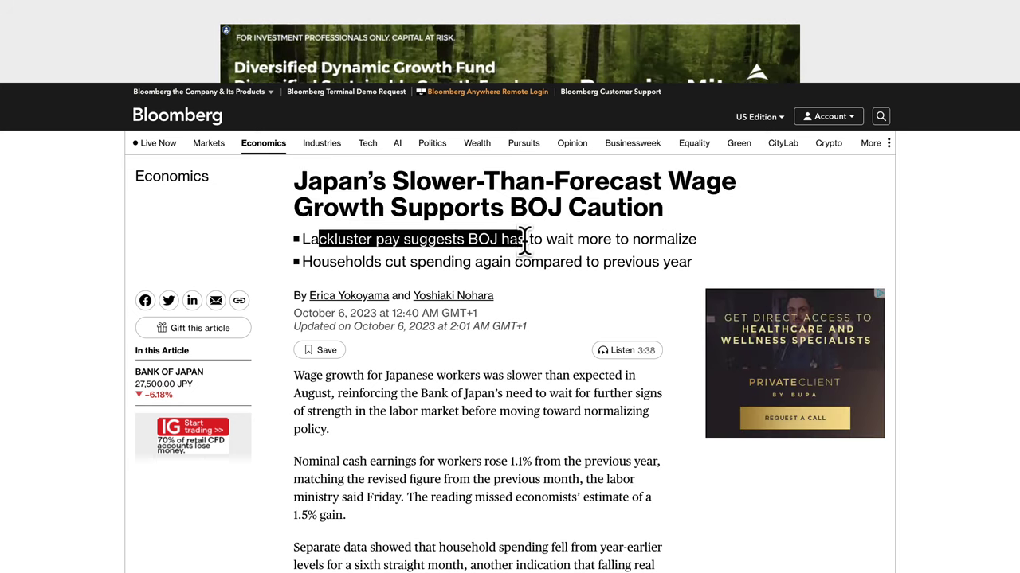
drag(552, 243, 617, 243)
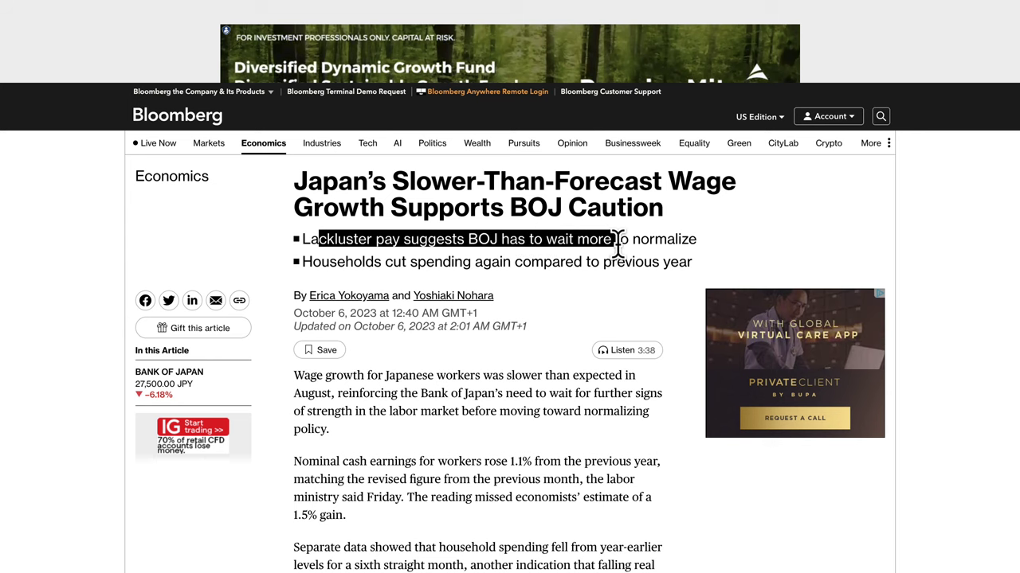
drag(389, 261, 429, 261)
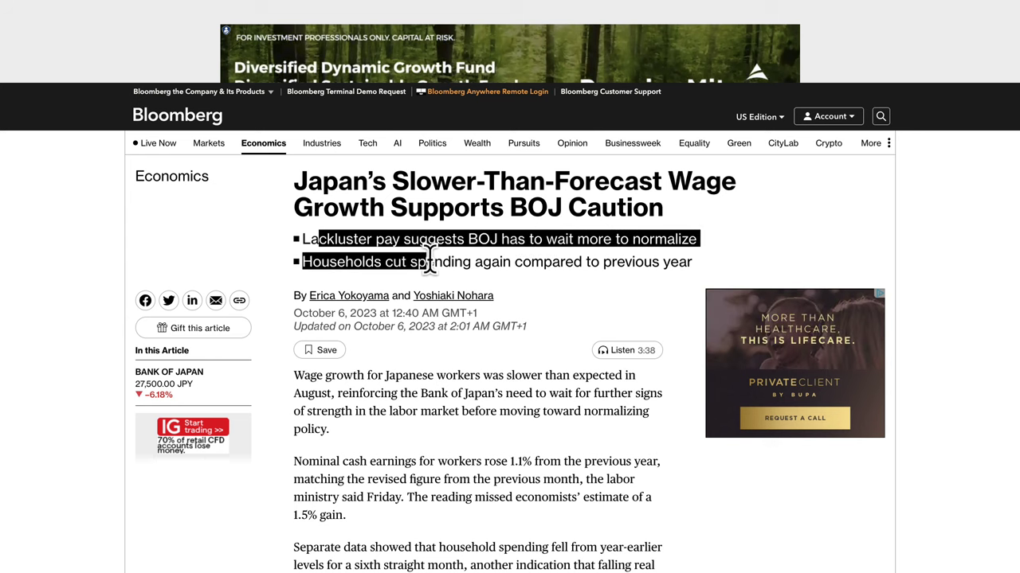
click(629, 244)
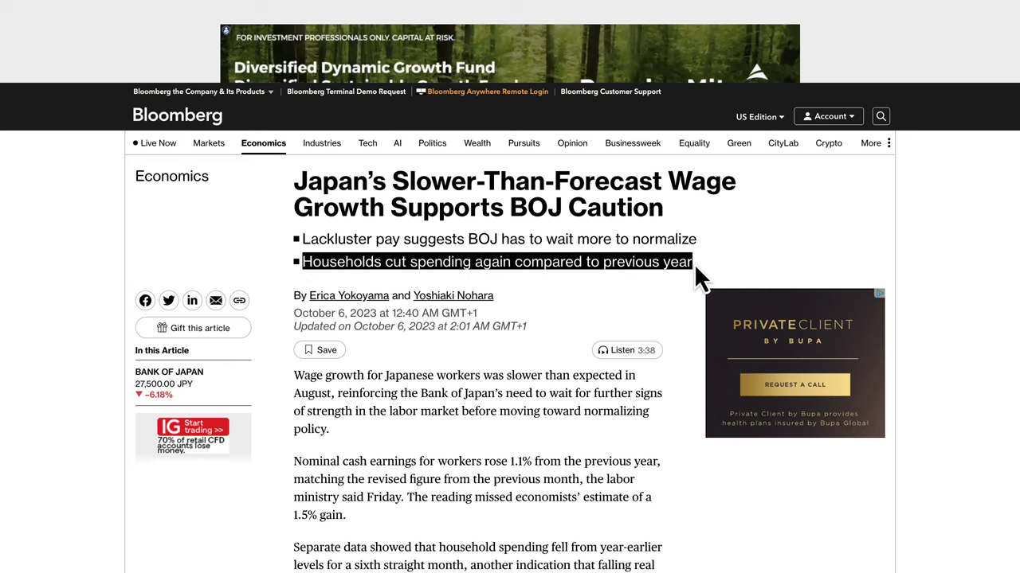
Read the article's paragraphs on wage growth and household spending with the "Lackluster Growth" chart, and return to the daily USDJPY chart.
scroll(477, 451, down, 3)
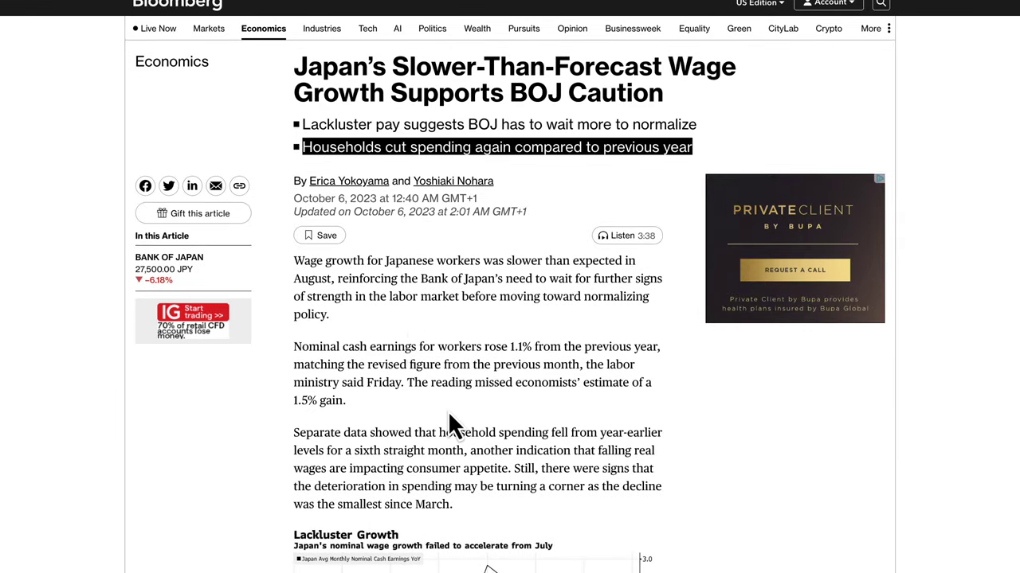
scroll(450, 415, down, 3)
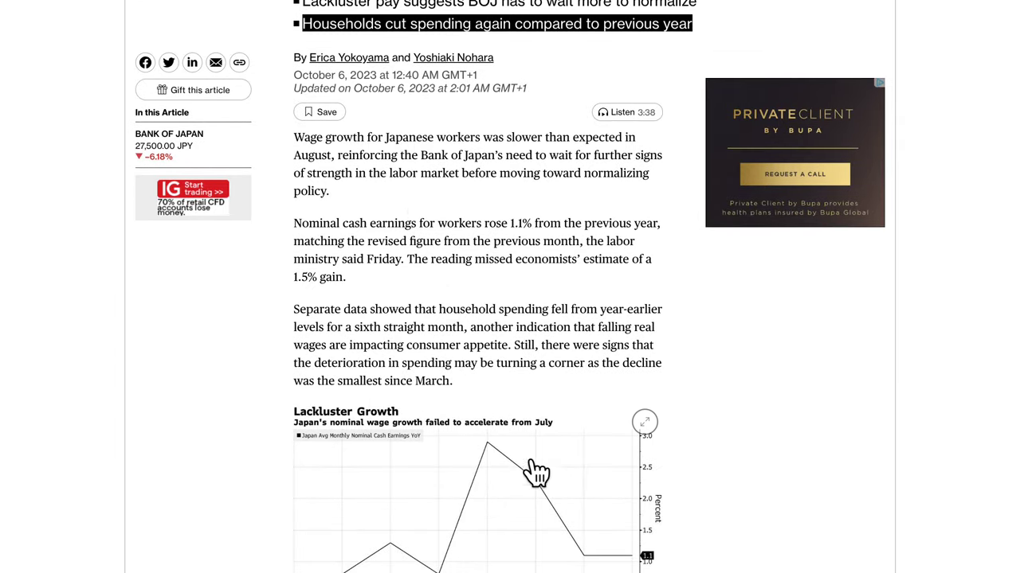
scroll(535, 474, down, 2)
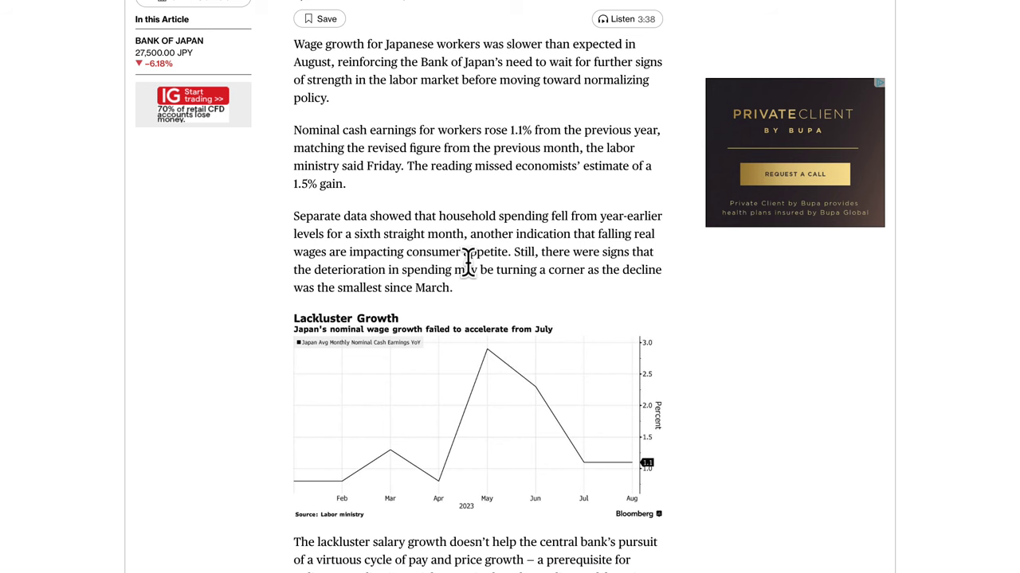
scroll(478, 279, up, 5)
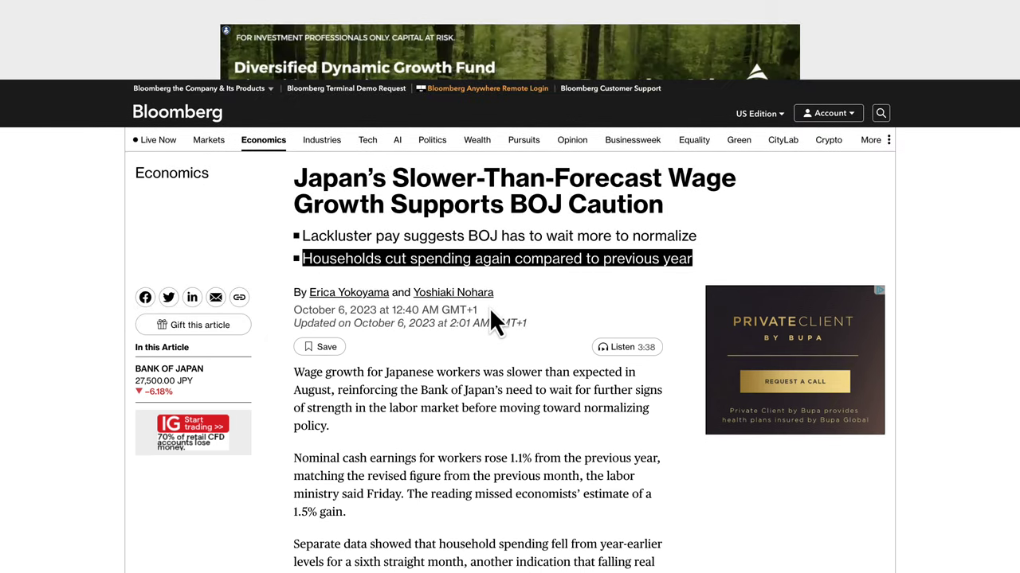
click(490, 310)
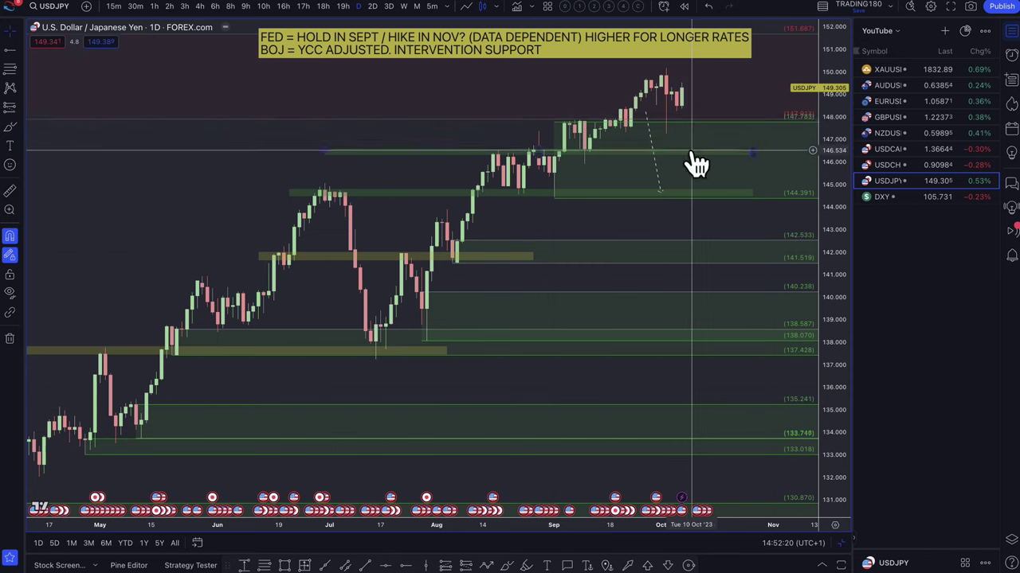
Draw a USDJPY projected path from the last candle down to about 147.4 and up to about 150, and delete the older downward path.
scroll(165, 136, up, 3)
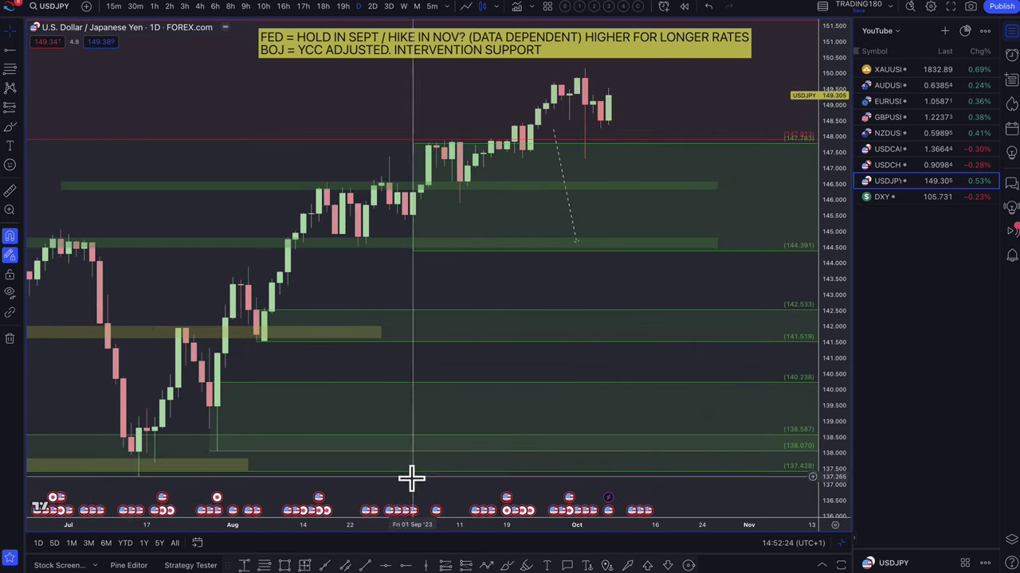
click(486, 565)
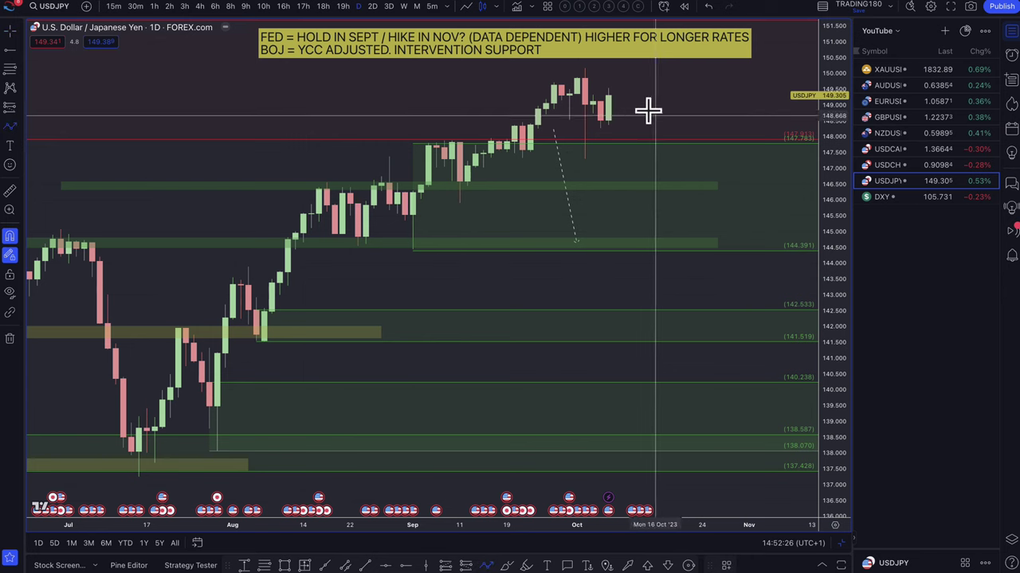
click(608, 96)
click(625, 155)
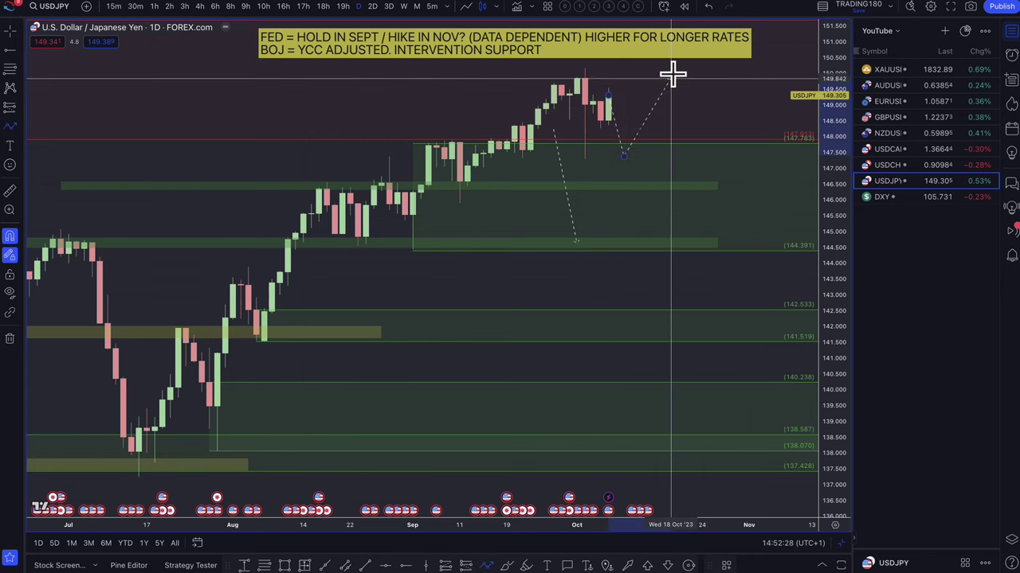
double_click(672, 74)
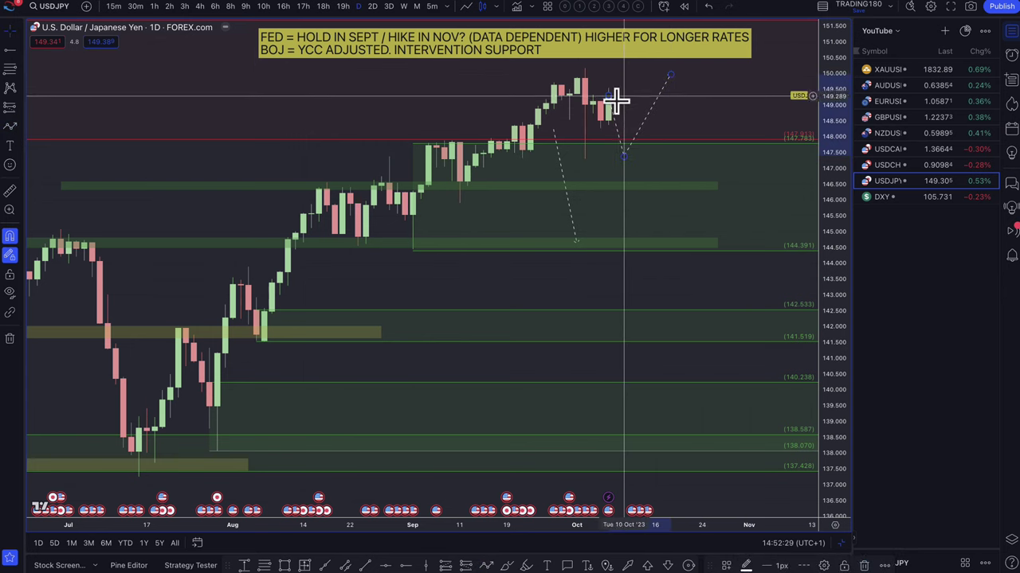
right_click(558, 158)
click(557, 169)
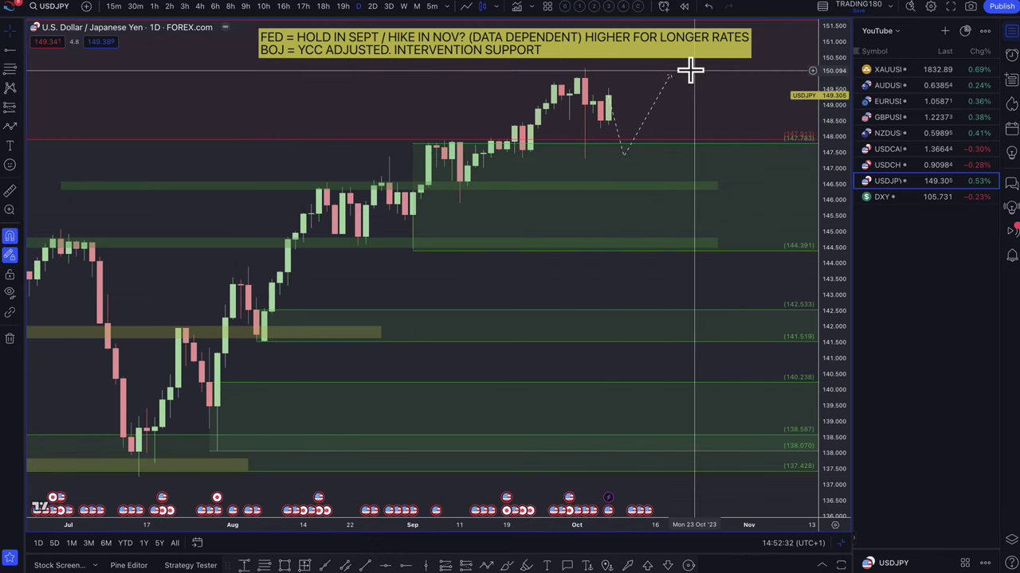
Move the middle point of the USDJPY projected path up to about 150.9, above the recent high.
scroll(773, 36, down, 2)
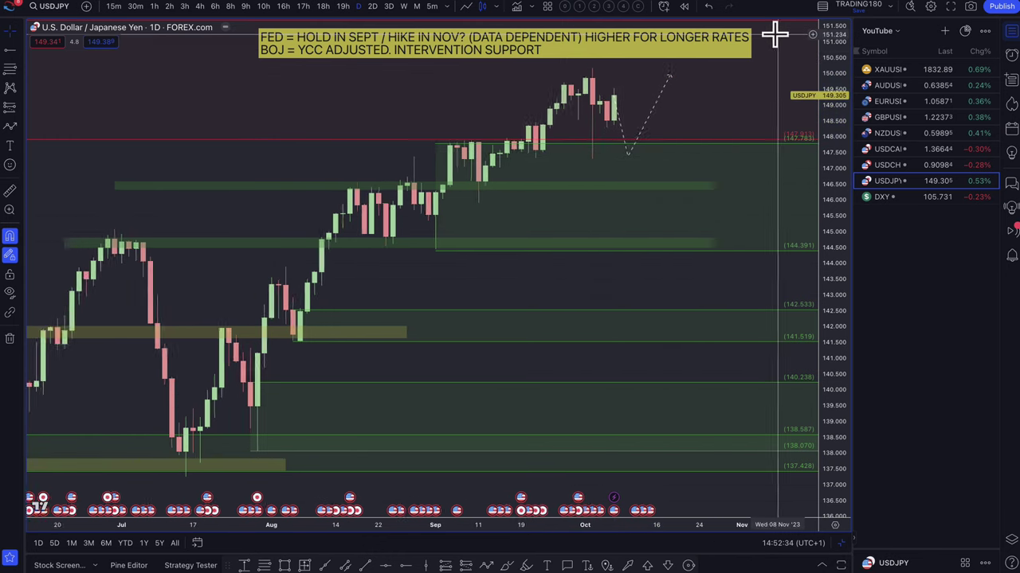
scroll(780, 65, down, 3)
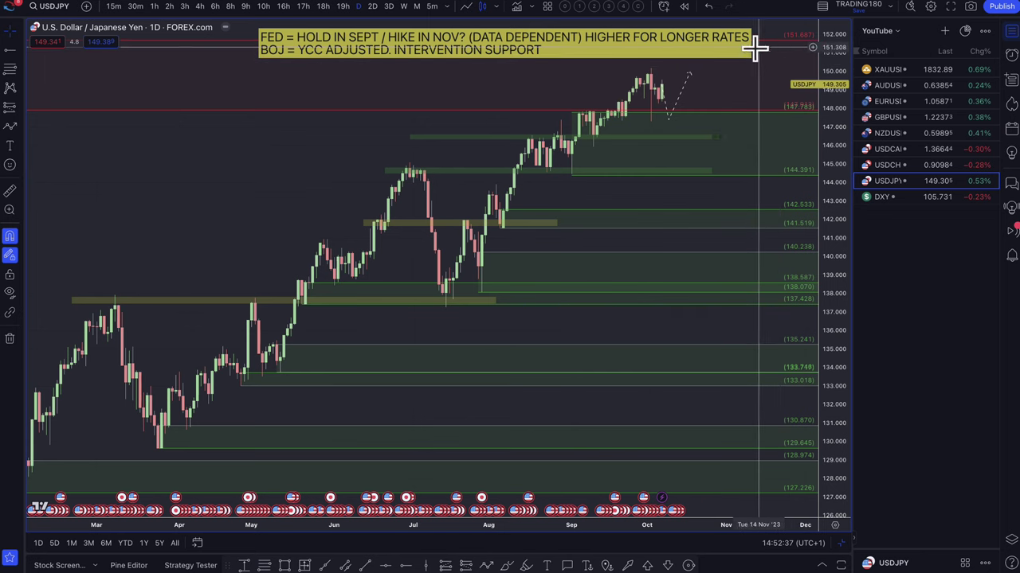
scroll(668, 111, up, 4)
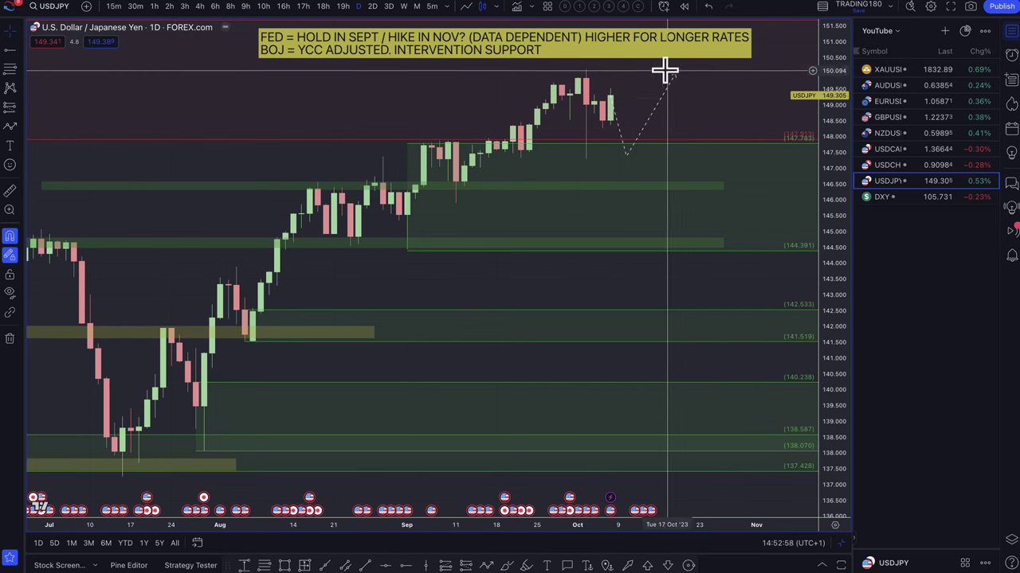
scroll(740, 97, down, 2)
scroll(749, 96, down, 2)
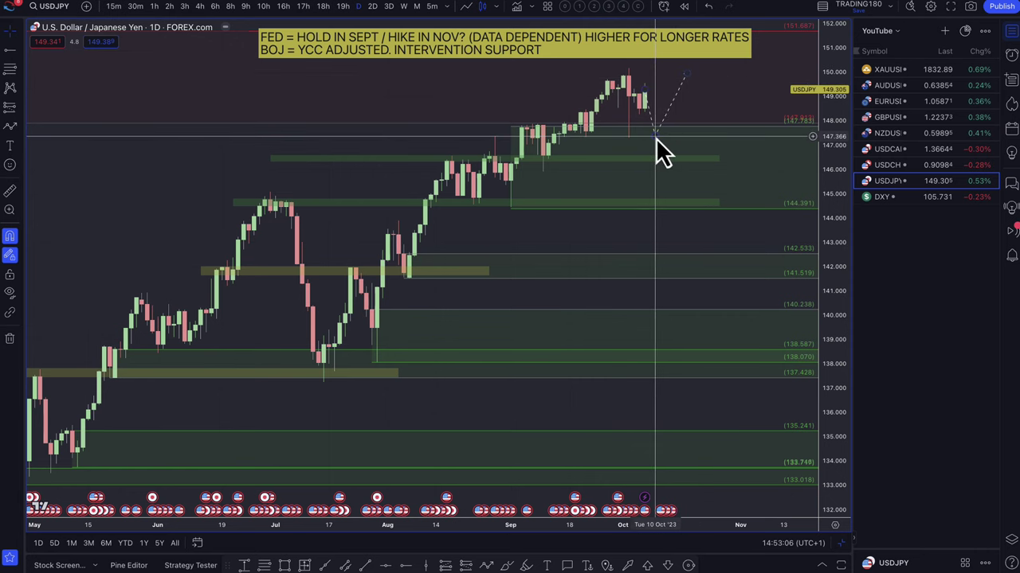
drag(656, 137, 655, 53)
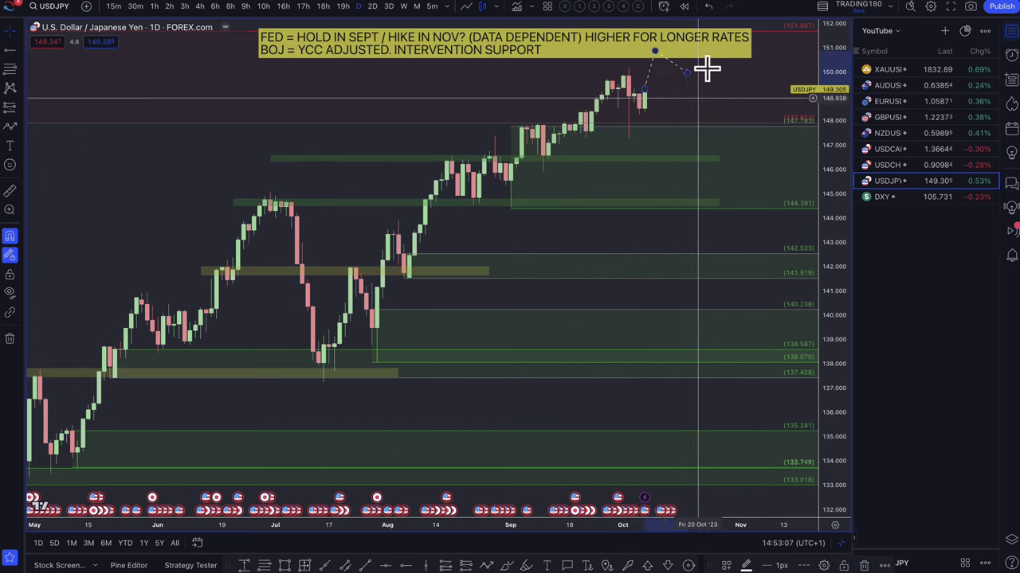
Raise the upper edge of the red USDJPY resistance zone to 151.946, at the October 2022 high.
scroll(751, 82, down, 5)
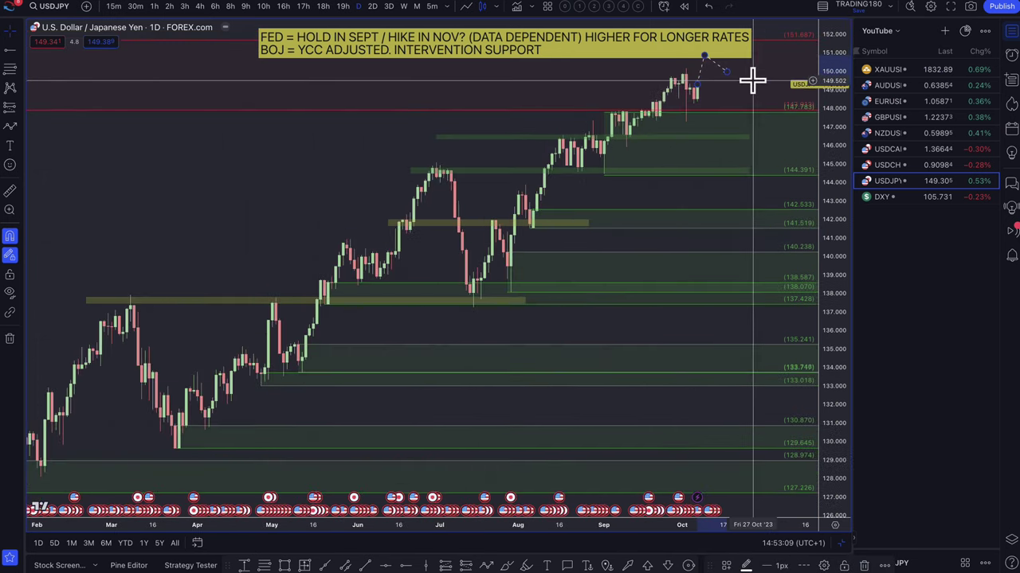
scroll(752, 82, down, 5)
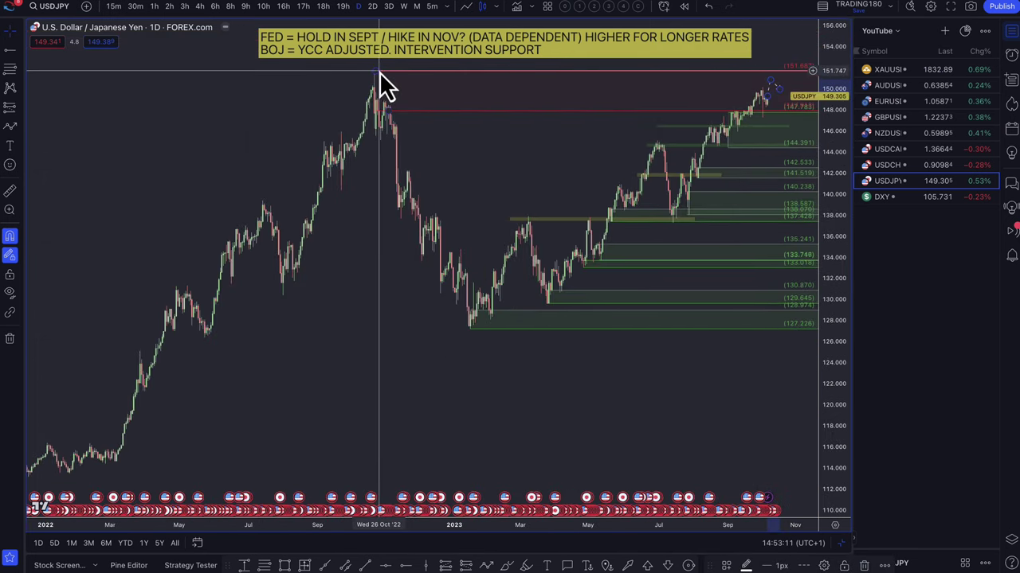
drag(377, 70, 373, 69)
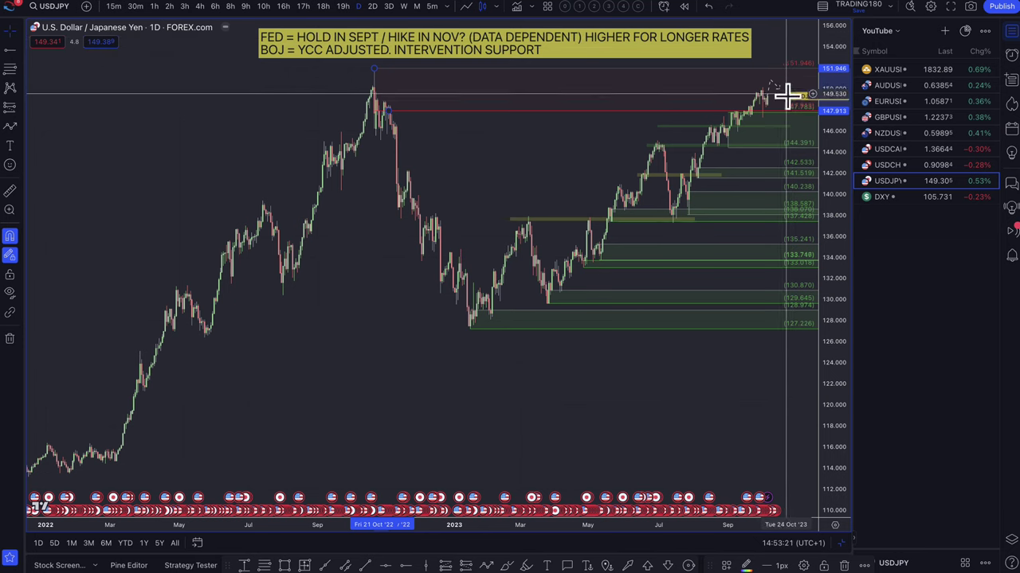
scroll(796, 108, up, 2)
scroll(797, 107, up, 2)
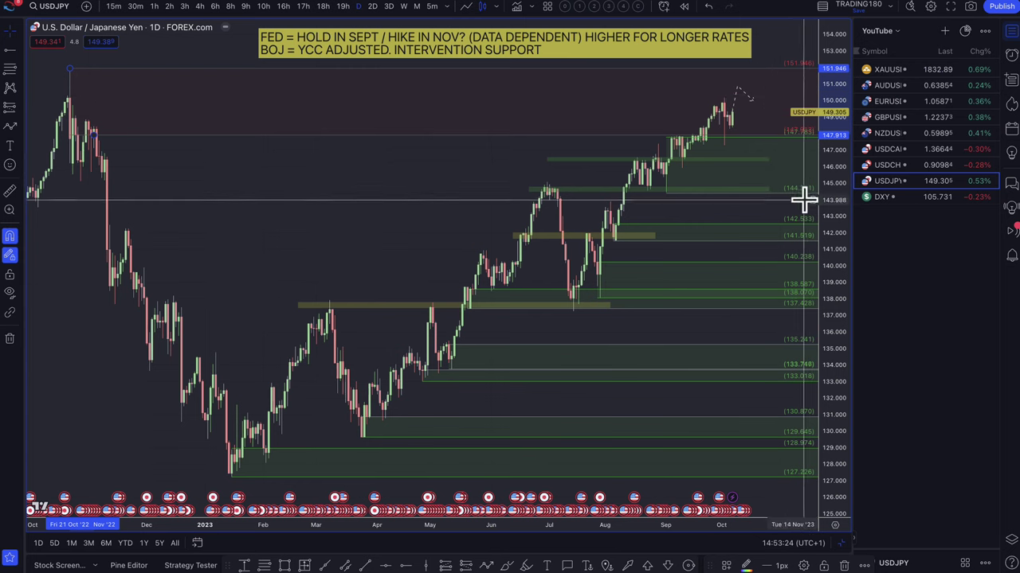
Switch to the daily USDCHF chart and shift the dashed projected path so it starts at the 6 Oct candle.
click(901, 165)
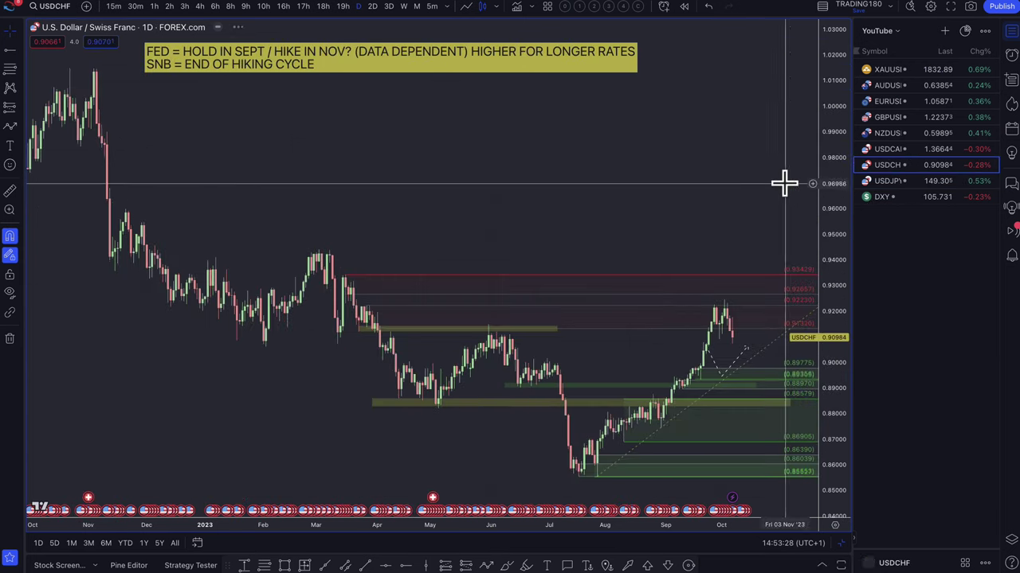
scroll(589, 282, up, 5)
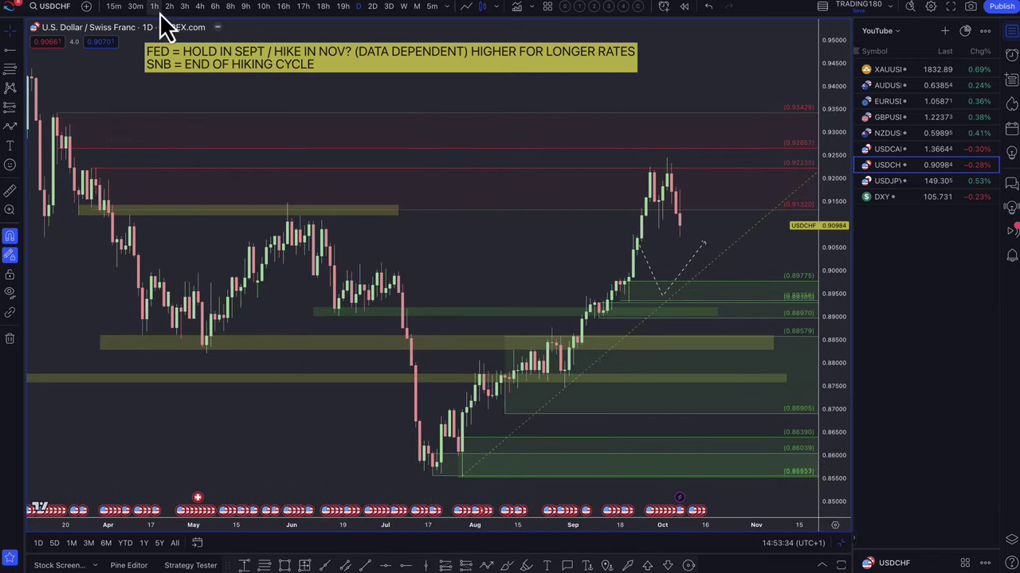
scroll(362, 109, up, 3)
scroll(531, 141, down, 4)
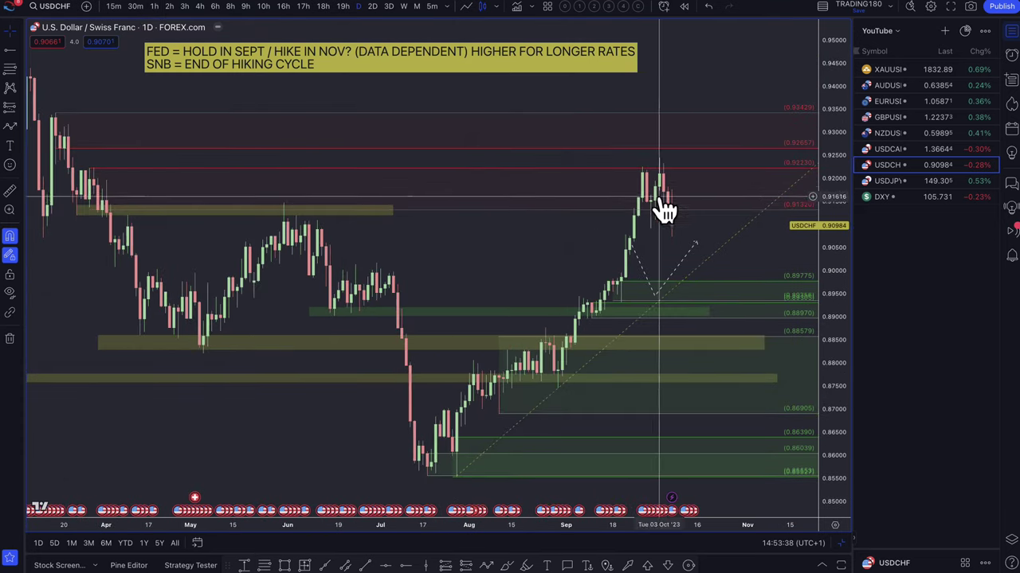
scroll(696, 255, up, 3)
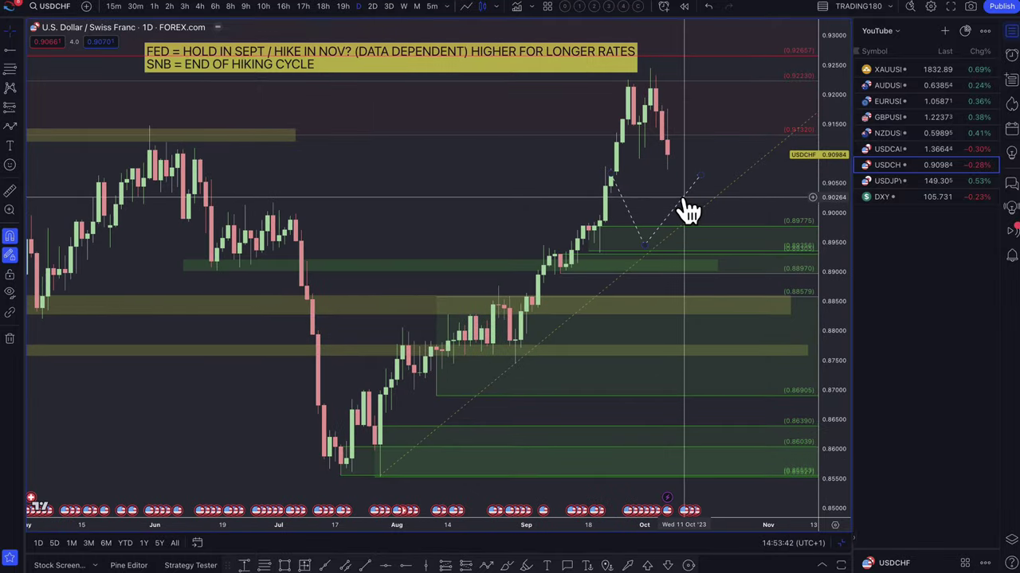
drag(685, 209, 744, 200)
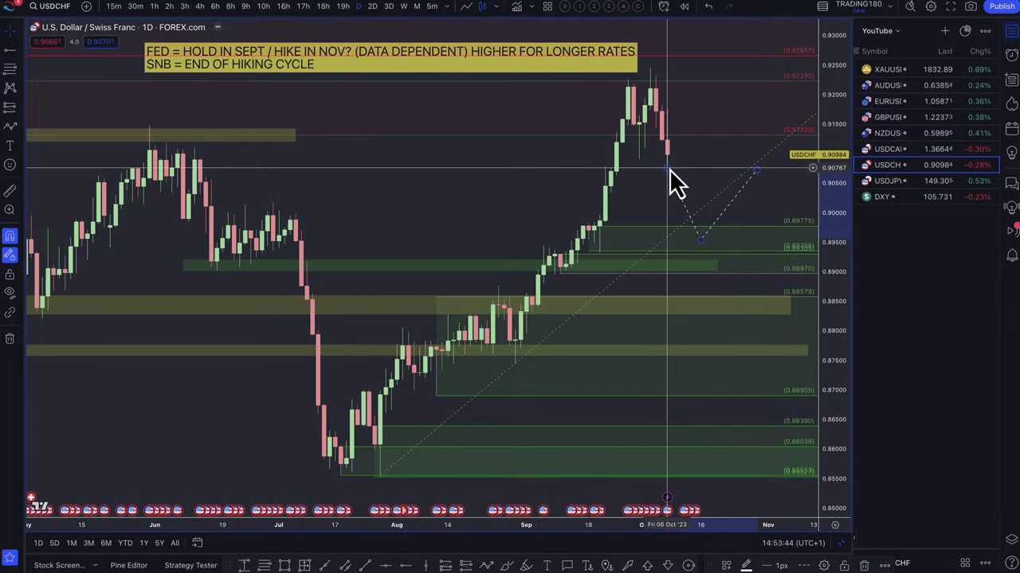
Reshape the USDCHF projected path with its low point at about 0.8955 and its end point at about 0.915.
drag(701, 239, 690, 239)
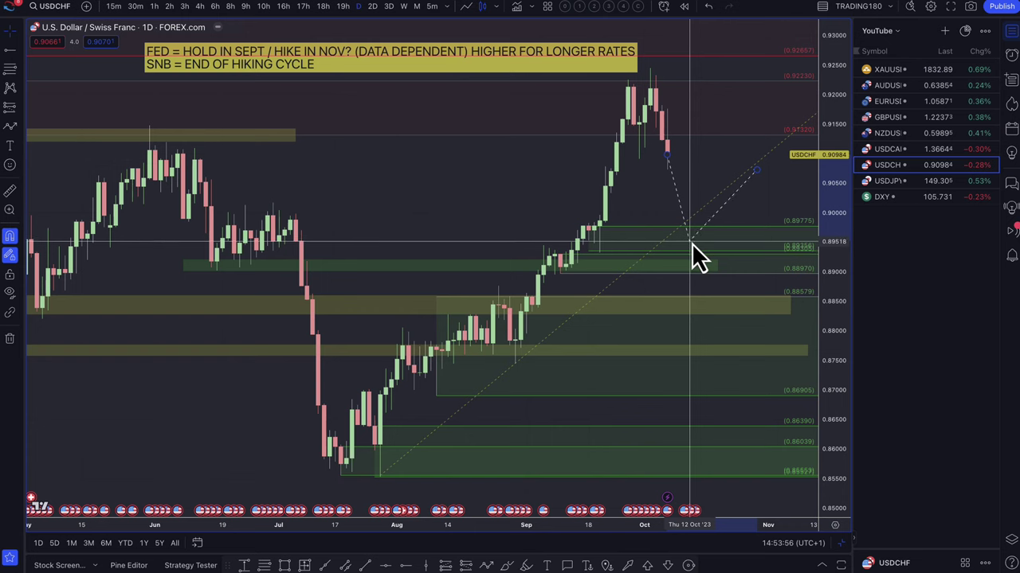
drag(692, 242, 706, 239)
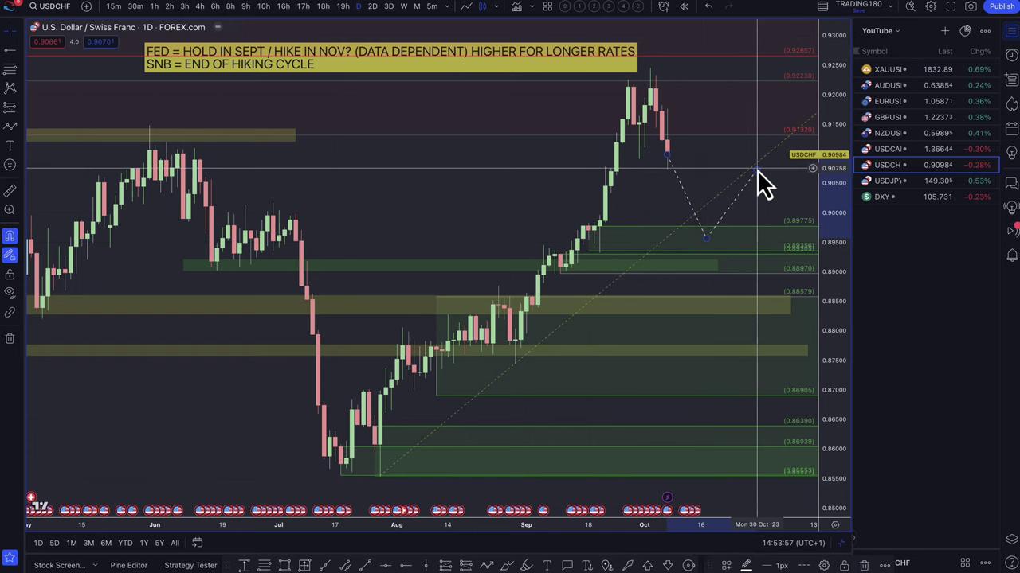
drag(756, 169, 755, 124)
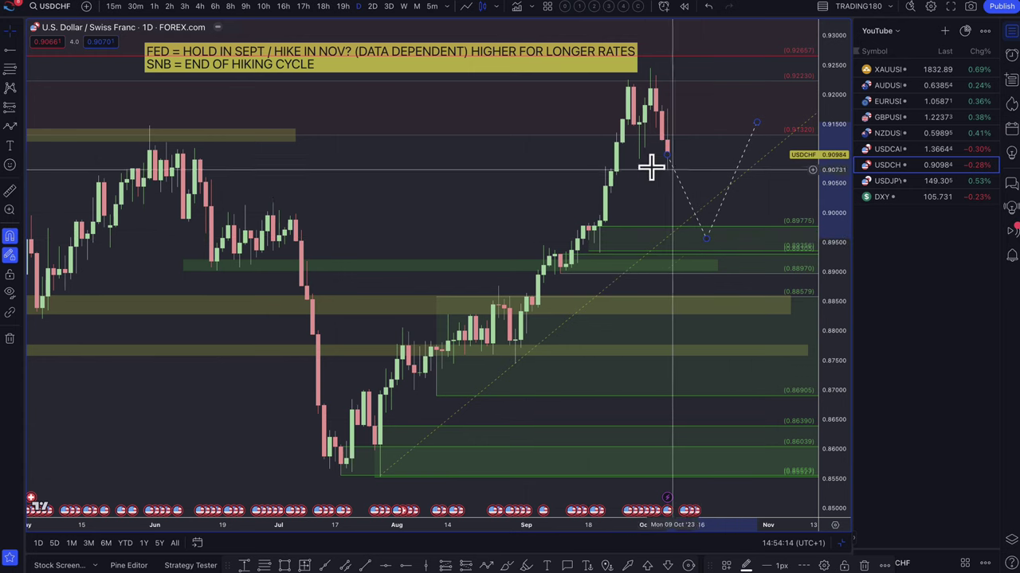
Move the low point of the USDCHF projected path to about 0.8967 on the rising trendline, near 10 Oct.
scroll(672, 92, up, 5)
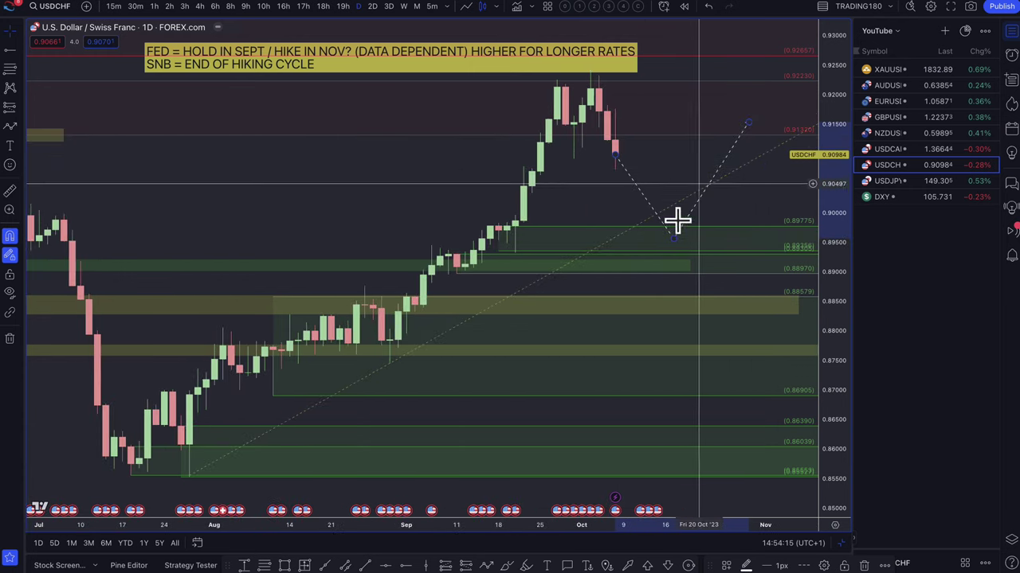
mouse_move(676, 239)
mouse_down()
mouse_move(627, 228)
mouse_move(632, 243)
mouse_move(642, 213)
mouse_up()
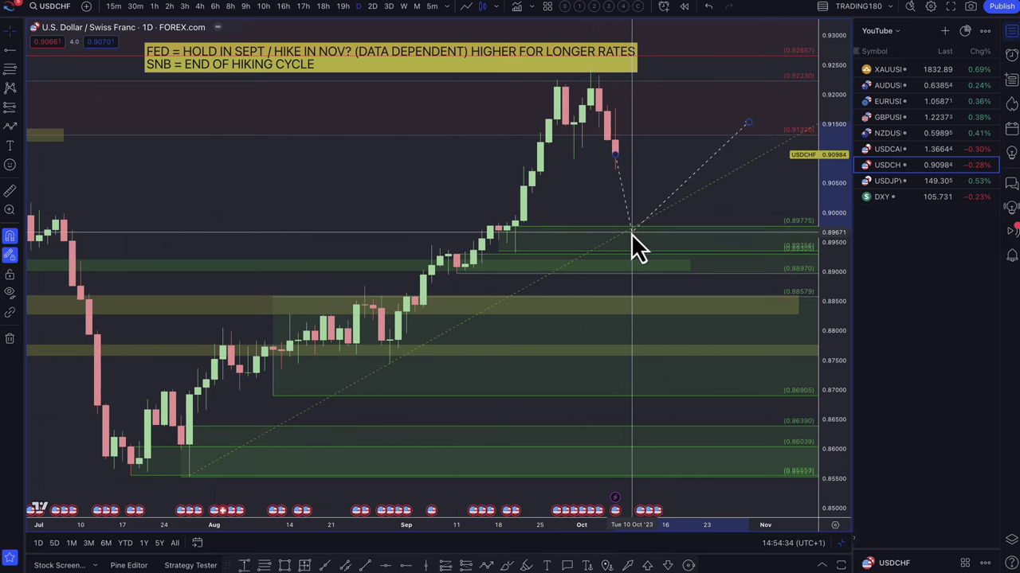
click(631, 233)
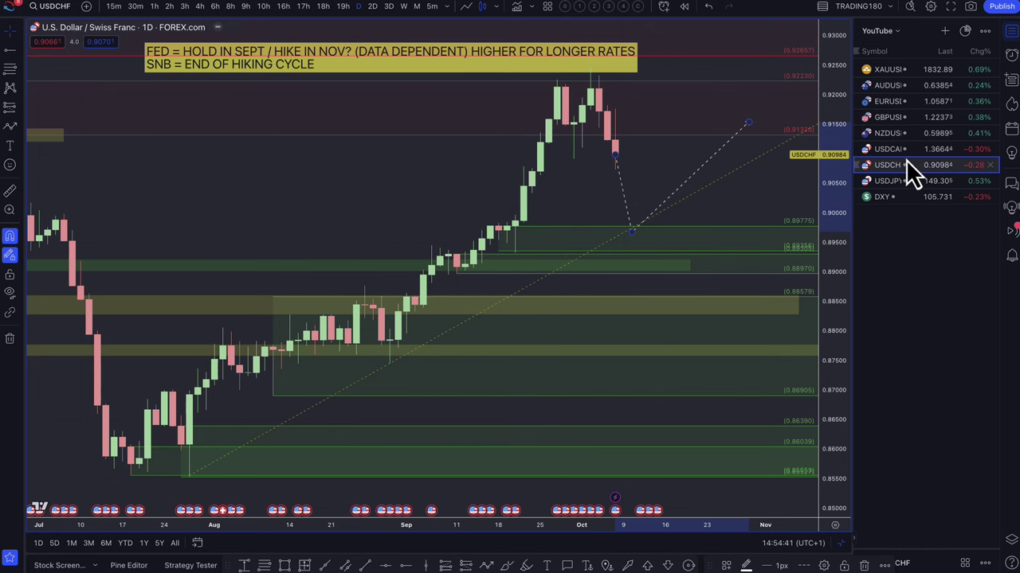
Switch to the daily USDCAD chart, and highlight the headline and bullets of the Bloomberg article "Canada Job Gains Triple Expectations, Wages Grew Faster".
click(865, 151)
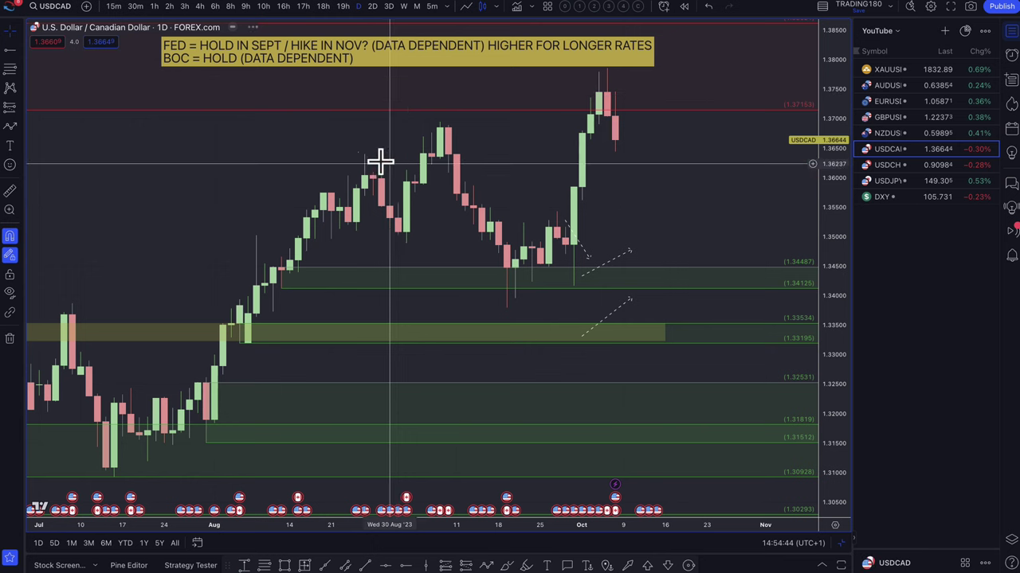
scroll(505, 182, down, 5)
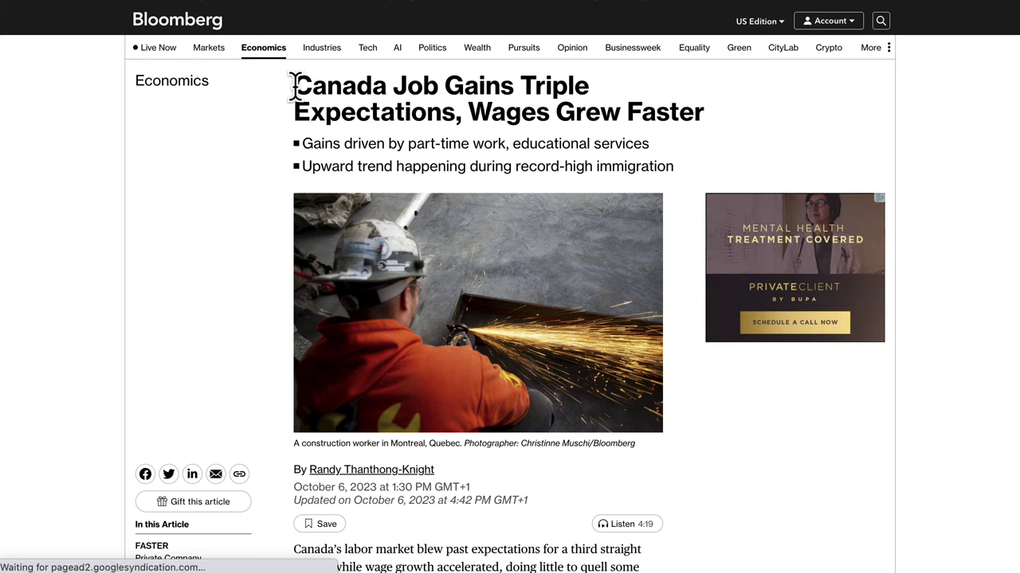
drag(295, 86, 578, 114)
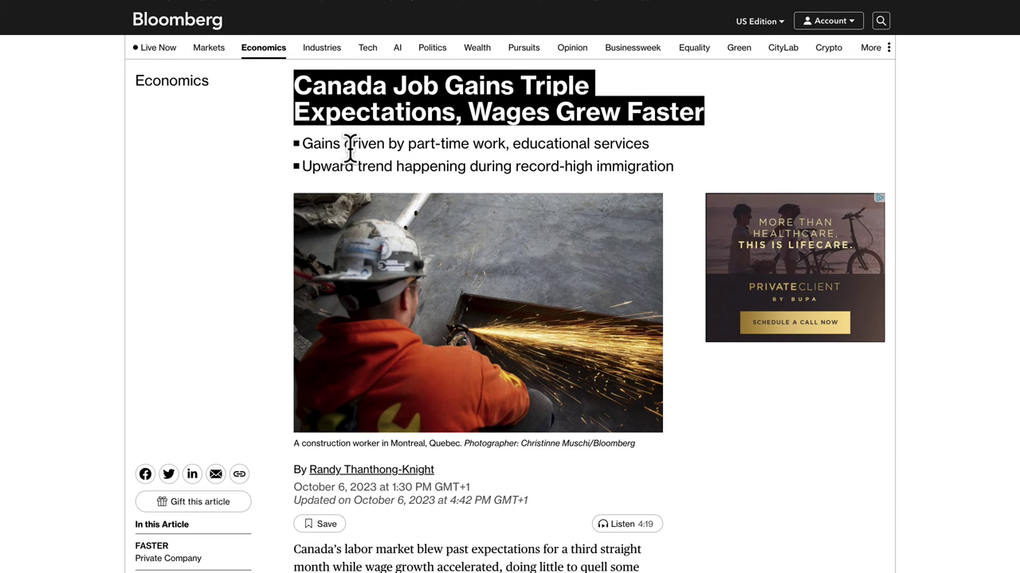
drag(350, 148, 394, 148)
drag(473, 143, 647, 144)
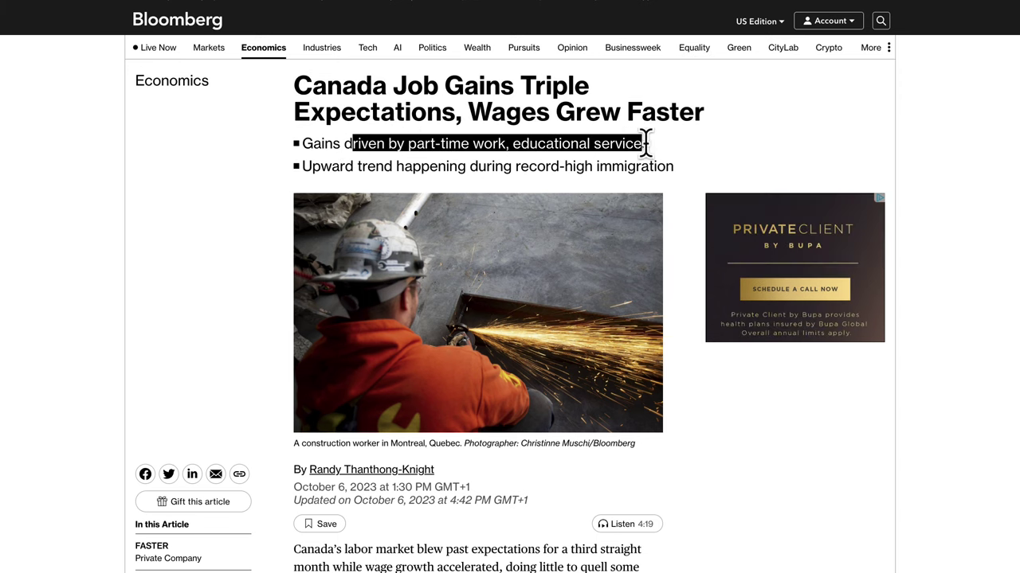
drag(312, 167, 446, 166)
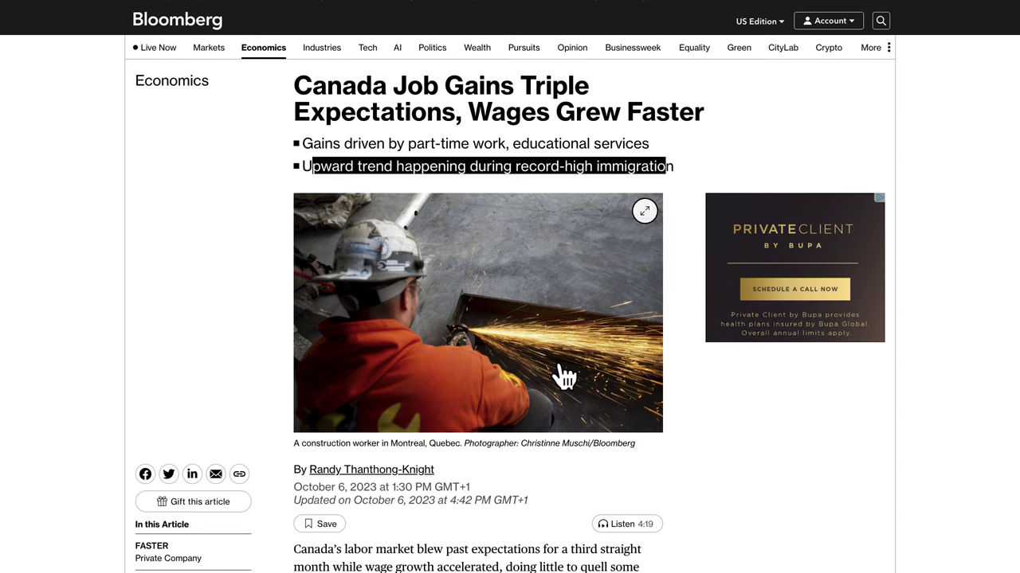
Highlight the article's opening paragraph about the labor market beating expectations and the bets for another hike.
scroll(564, 378, down, 3)
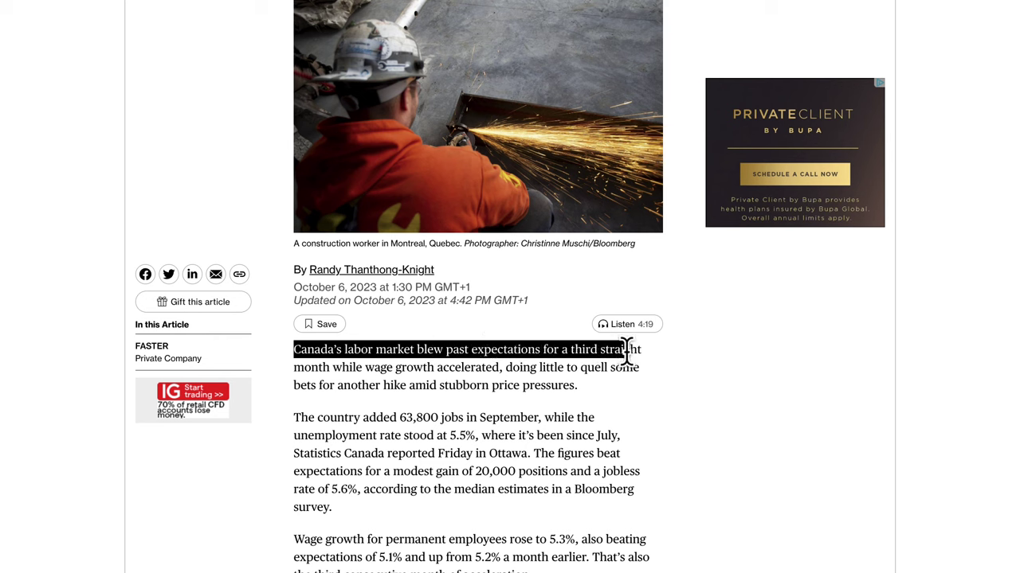
drag(627, 350, 496, 368)
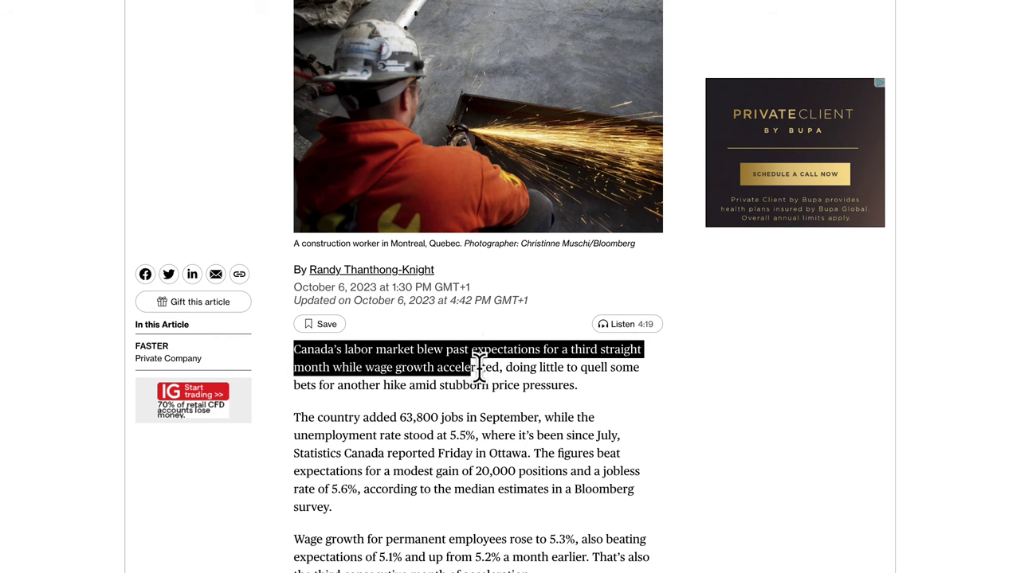
drag(563, 376, 348, 391)
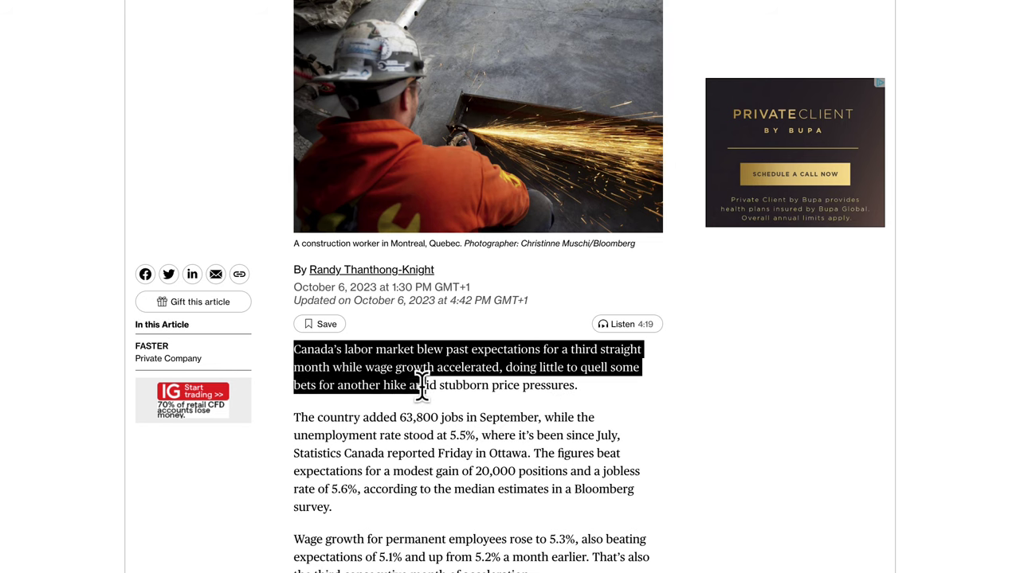
scroll(572, 421, down, 1)
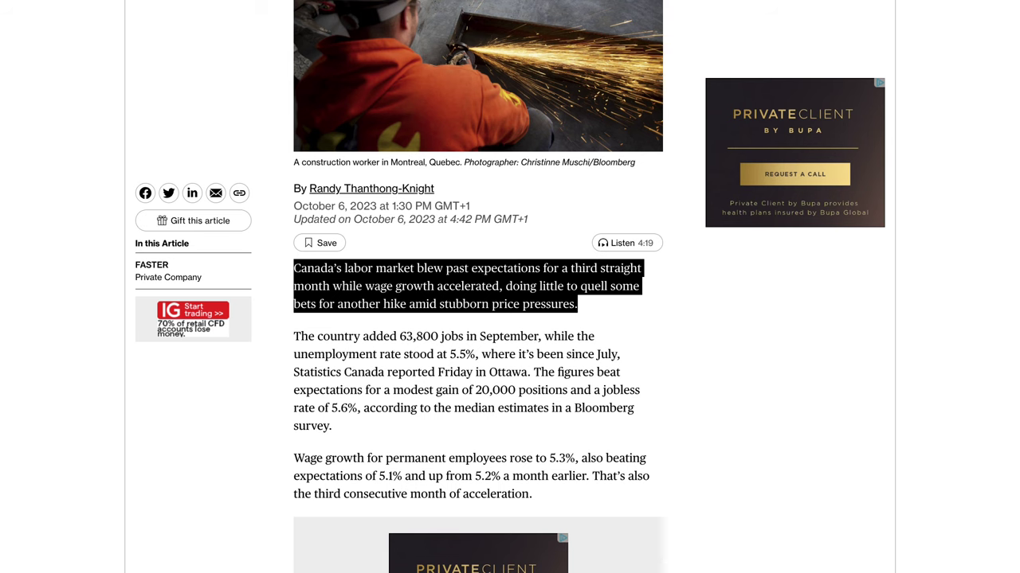
On the daily USDCAD chart, remove the old dashed paths and resize the uppermost green zone to span 1.34983 to 1.33799 from 19 Sep.
click(160, 4)
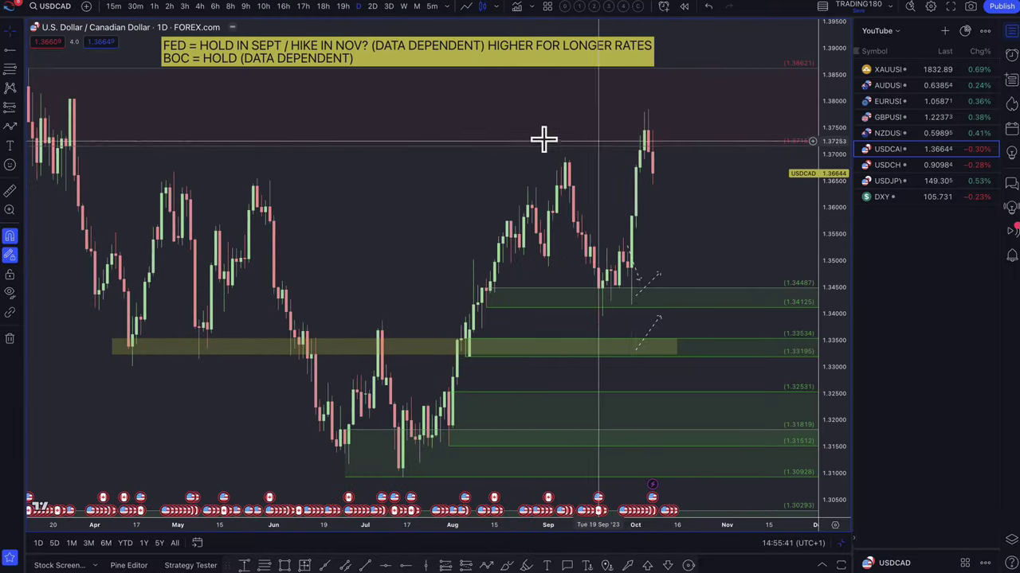
scroll(486, 140, down, 2)
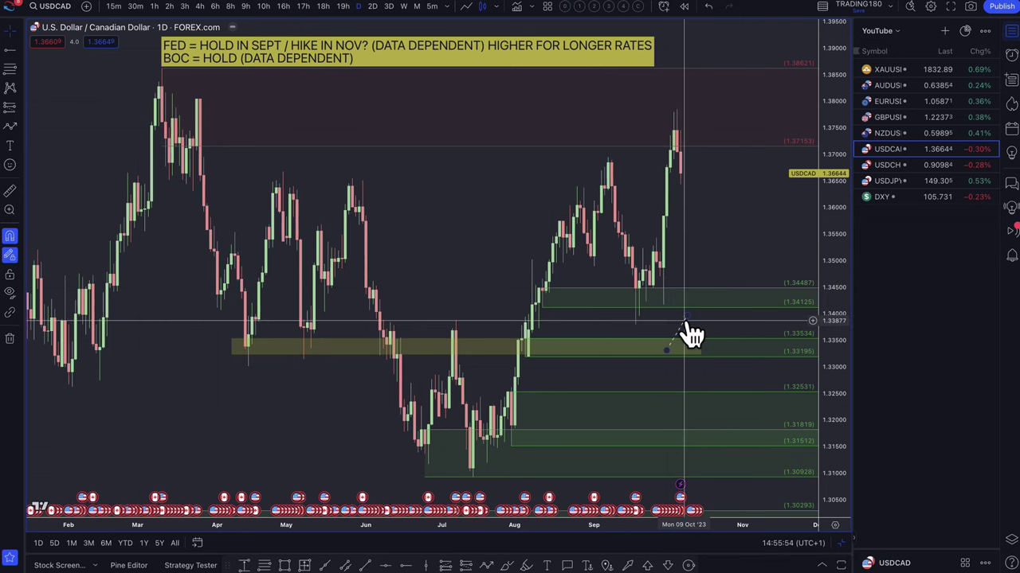
scroll(678, 267, up, 3)
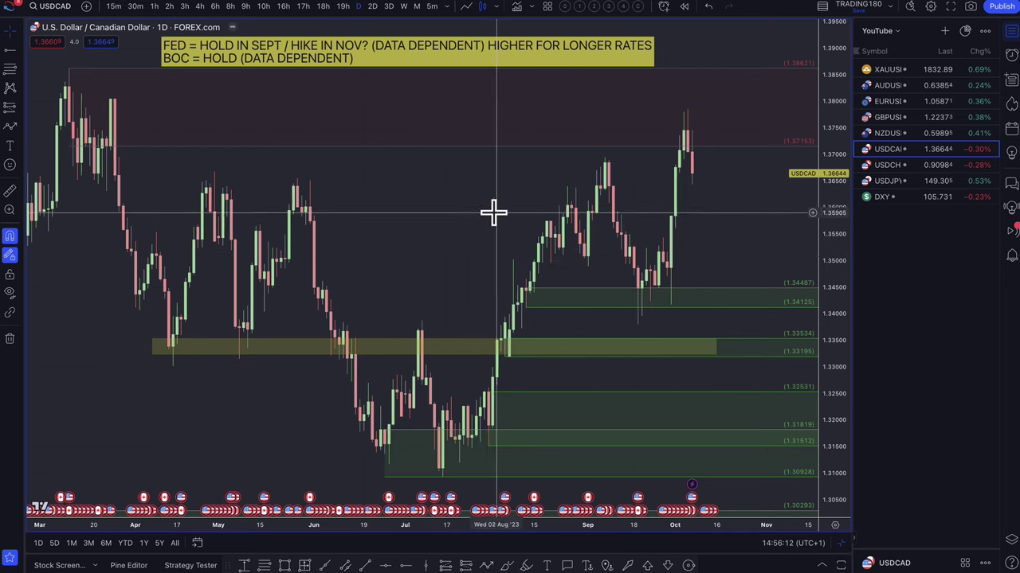
drag(557, 285, 669, 263)
drag(526, 307, 637, 324)
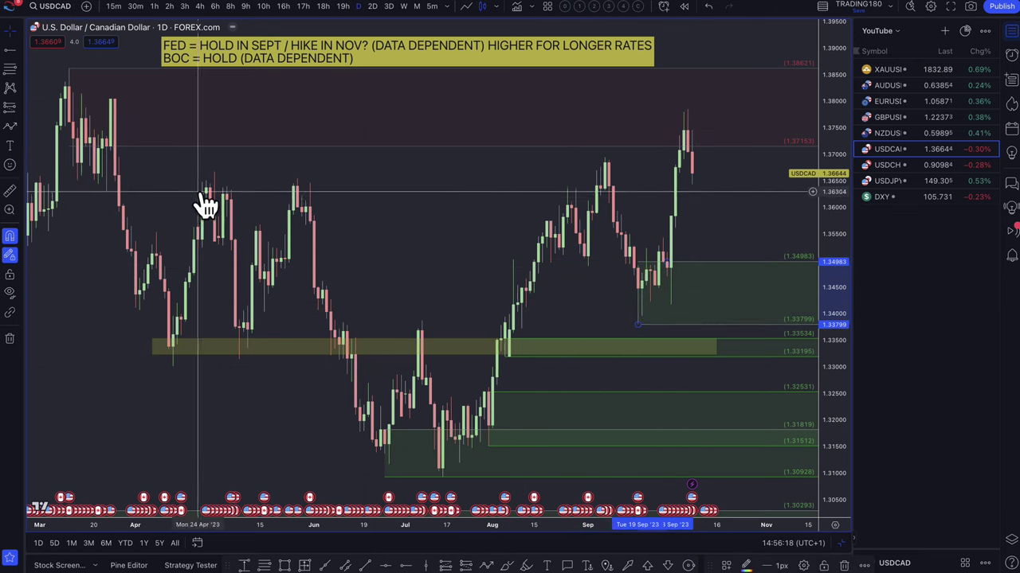
Draw a dashed USDCAD path from the 6 Oct price of 1.36644 down to about 1.343 inside the green zone, then up to about 1.356.
click(10, 127)
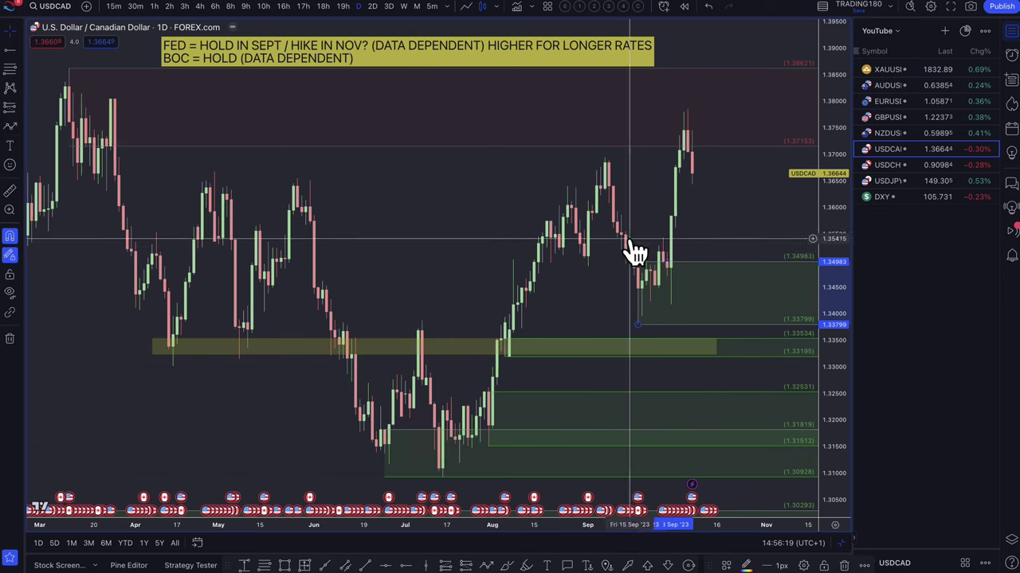
click(692, 174)
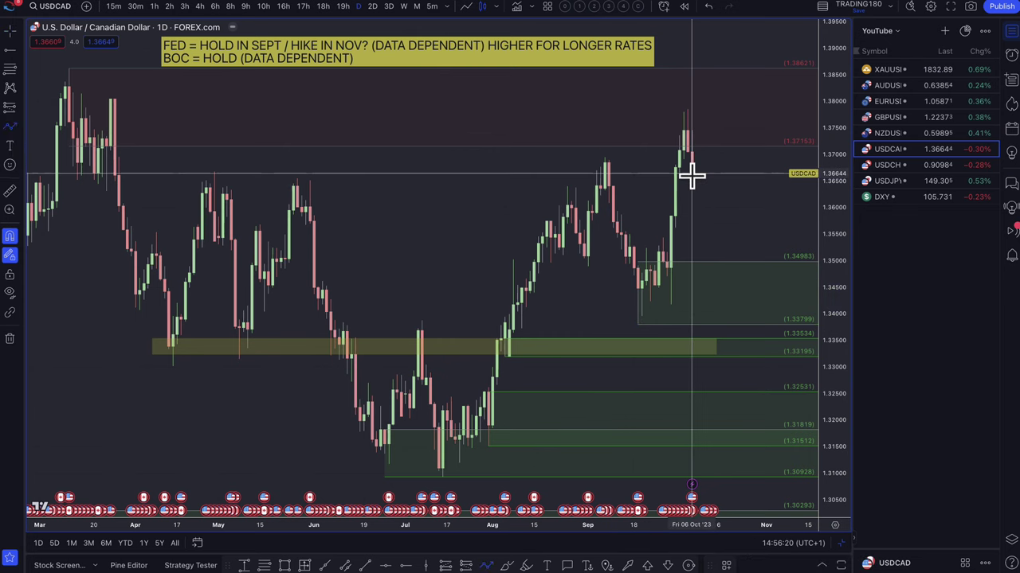
click(728, 298)
click(760, 229)
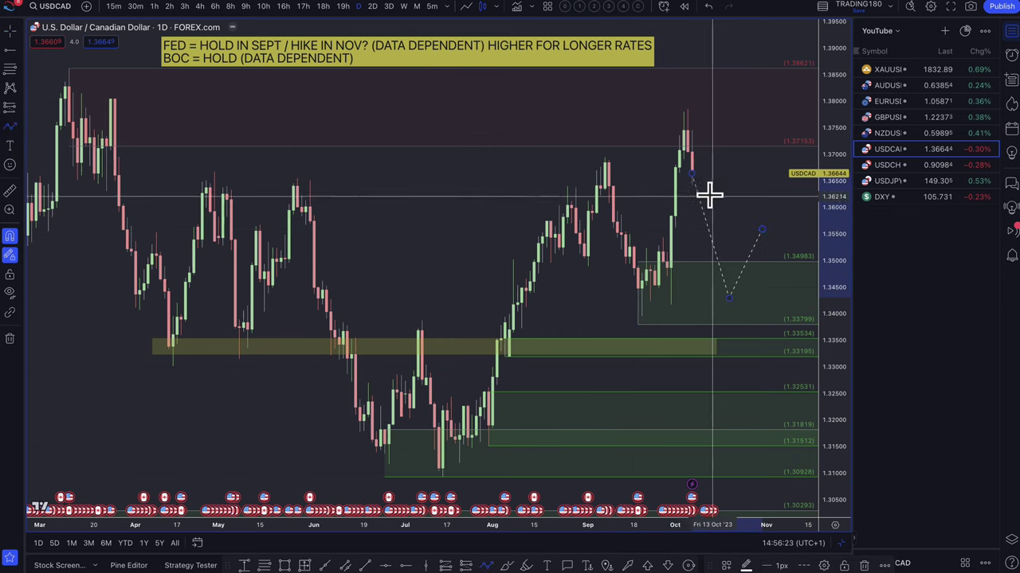
Draw a second USDCAD path from the 6 Oct candle up to about 1.3815 in the red zone and back down to about 1.368.
click(721, 94)
click(762, 165)
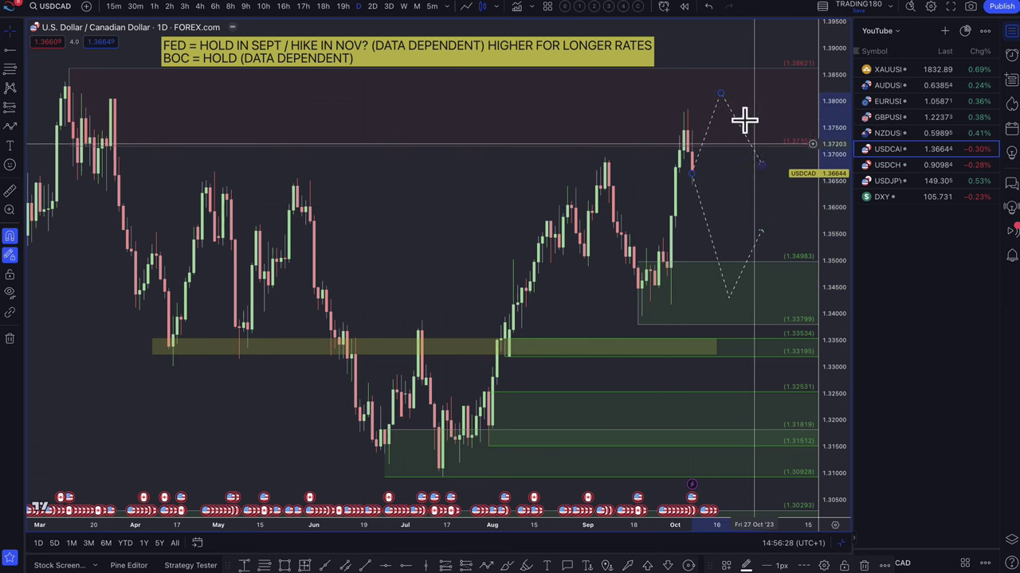
scroll(716, 163, down, 5)
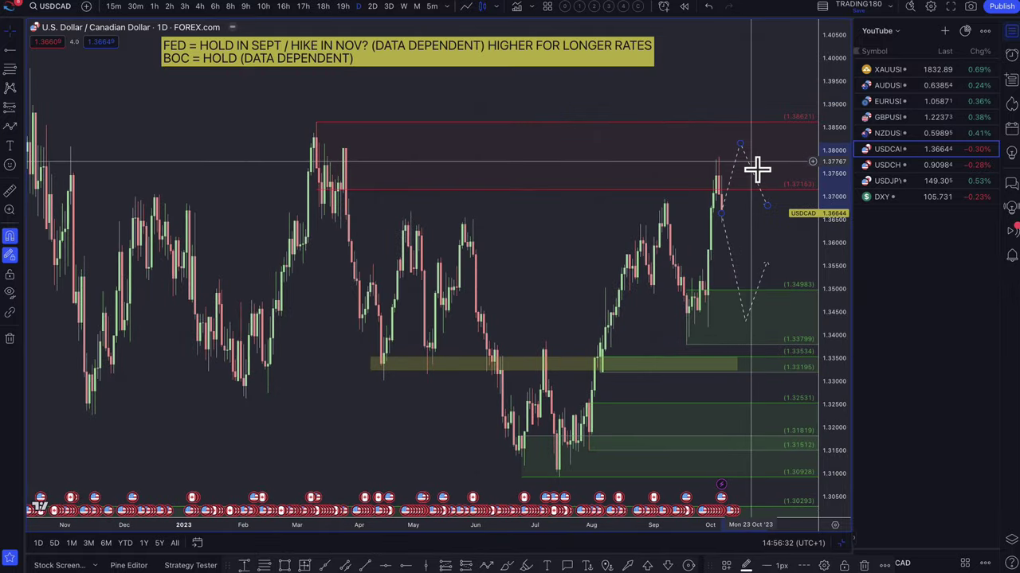
Switch to the daily NZDUSD chart and remove the old dashed projected path around the late September candles.
click(894, 133)
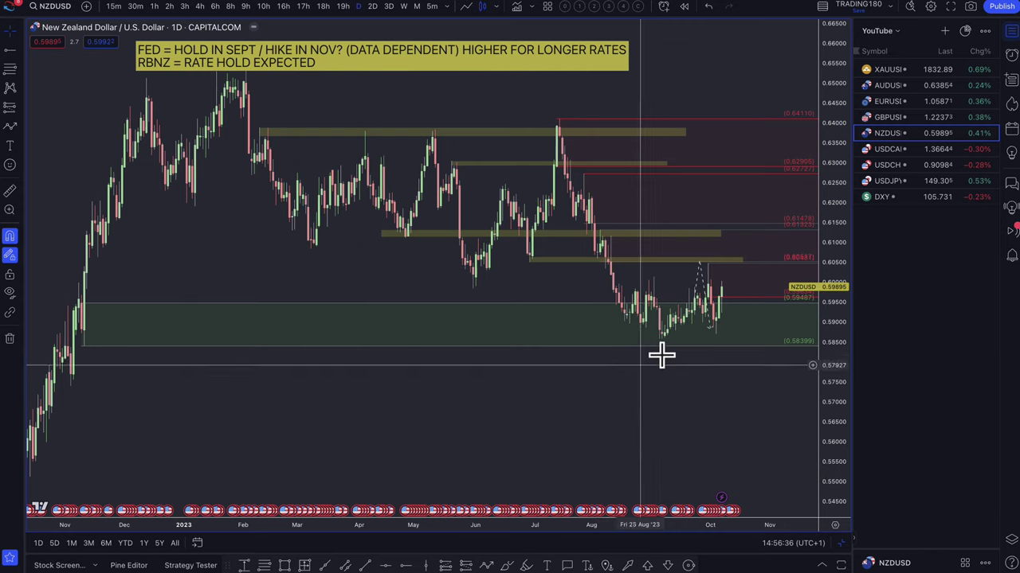
scroll(619, 378, up, 3)
right_click(670, 401)
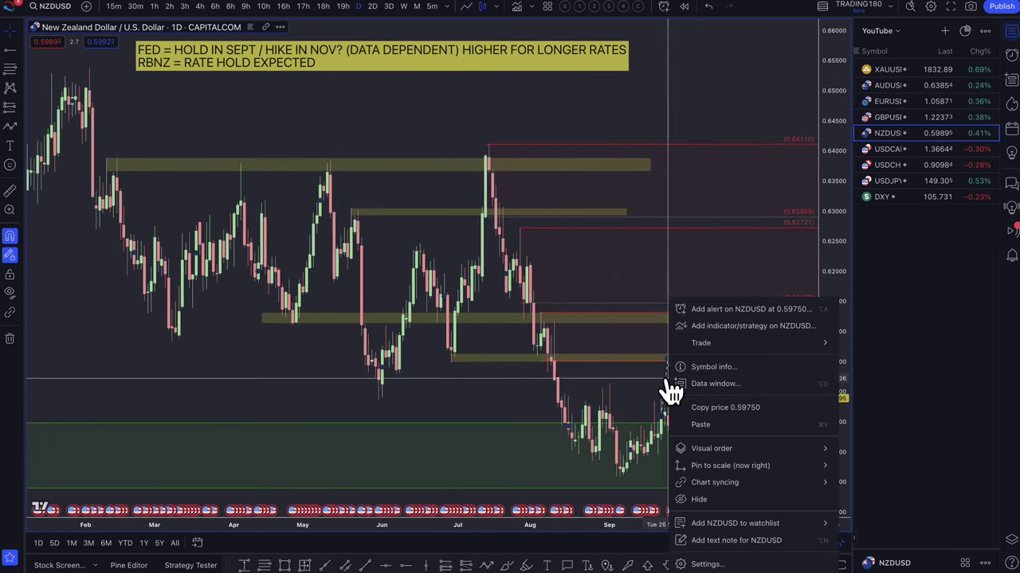
click(662, 377)
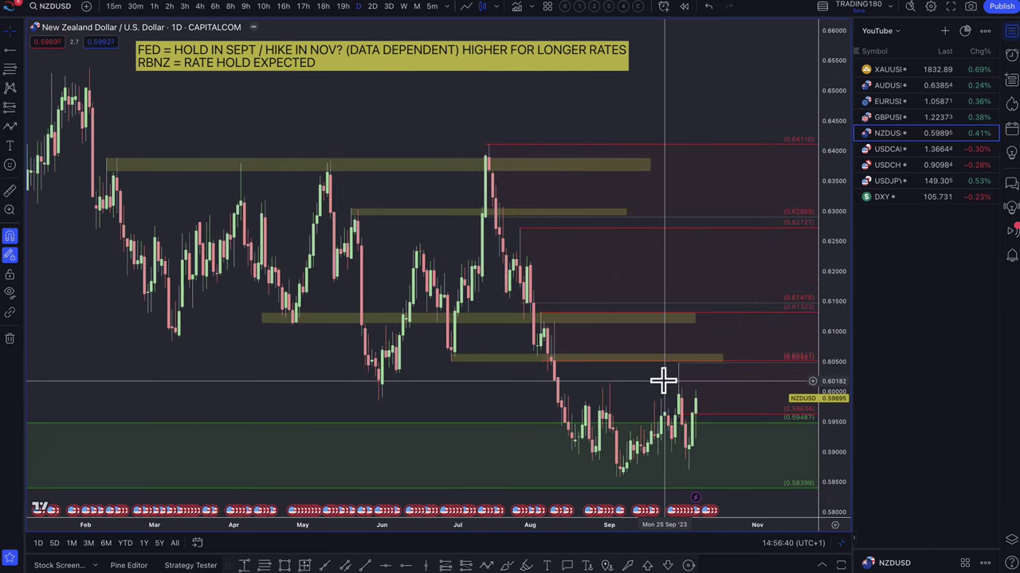
scroll(662, 382, up, 5)
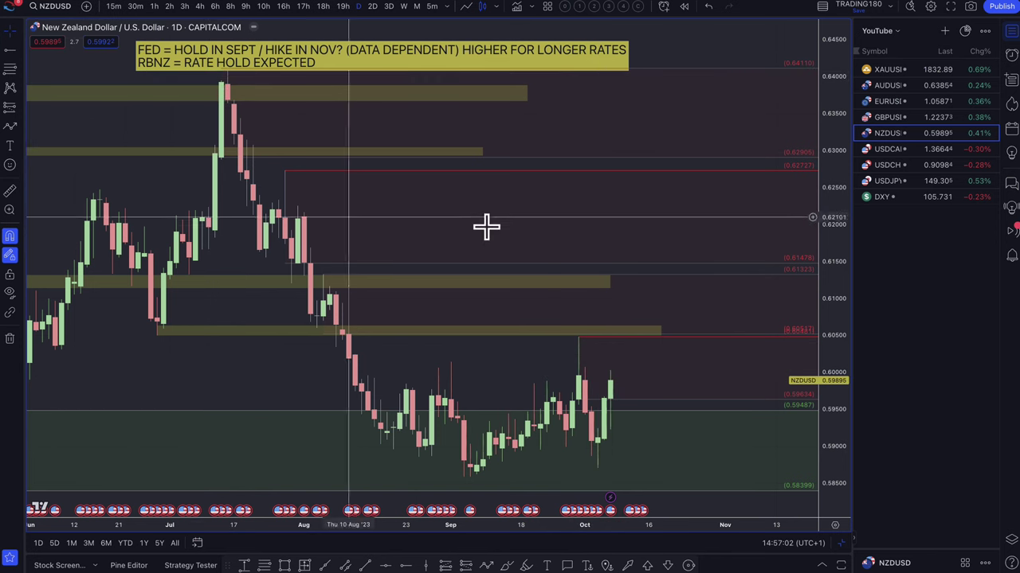
Draw a dashed NZDUSD path from the 6 Oct price of 0.59895 up to about 0.605, then down to about 0.592 near 23 Oct.
key(alt+t)
click(610, 379)
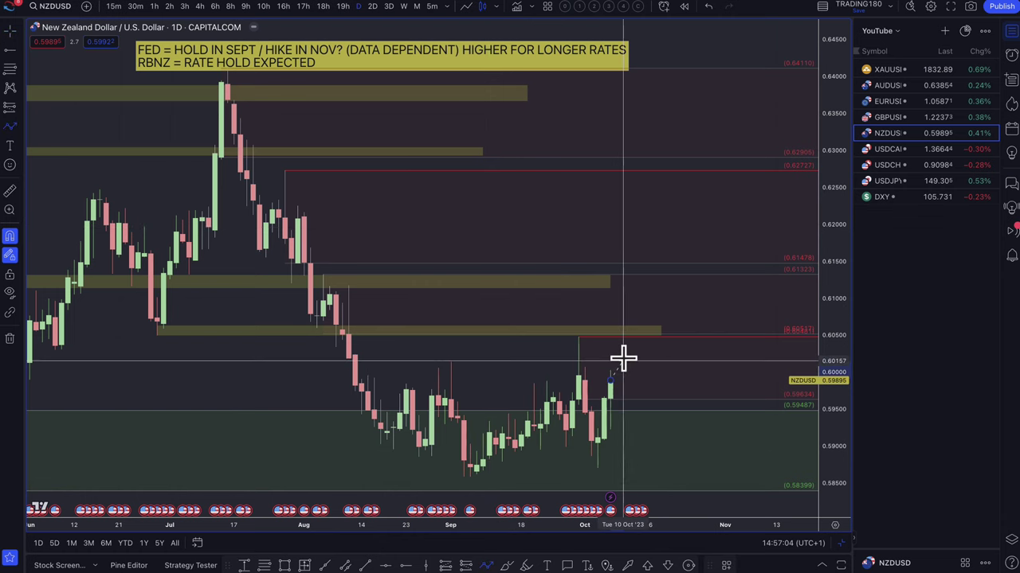
click(630, 337)
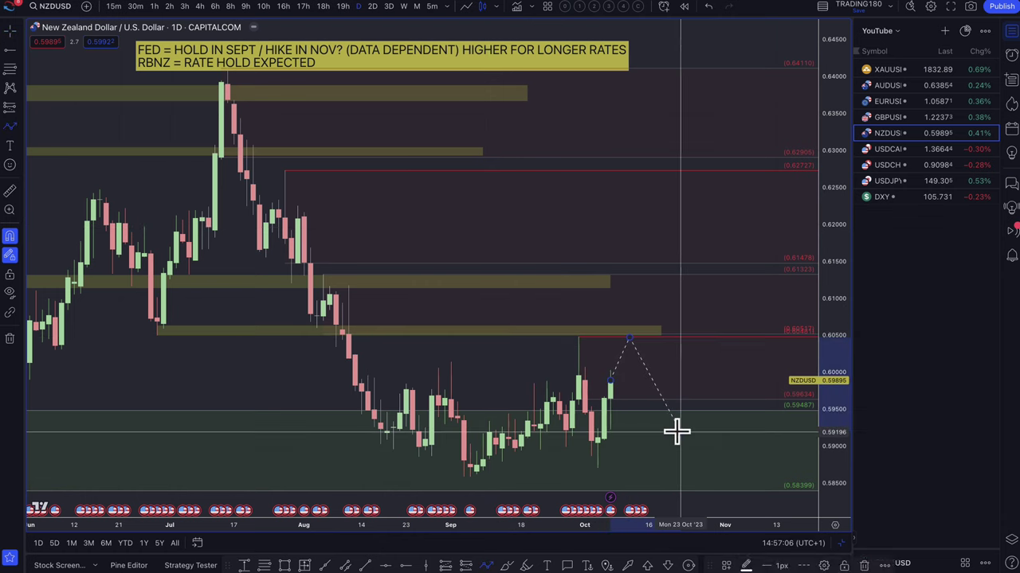
double_click(676, 431)
Draw a second NZDUSD path from about 0.5965 on 6 Oct down to about 0.5865 in the green zone and up to about 0.5965.
click(610, 398)
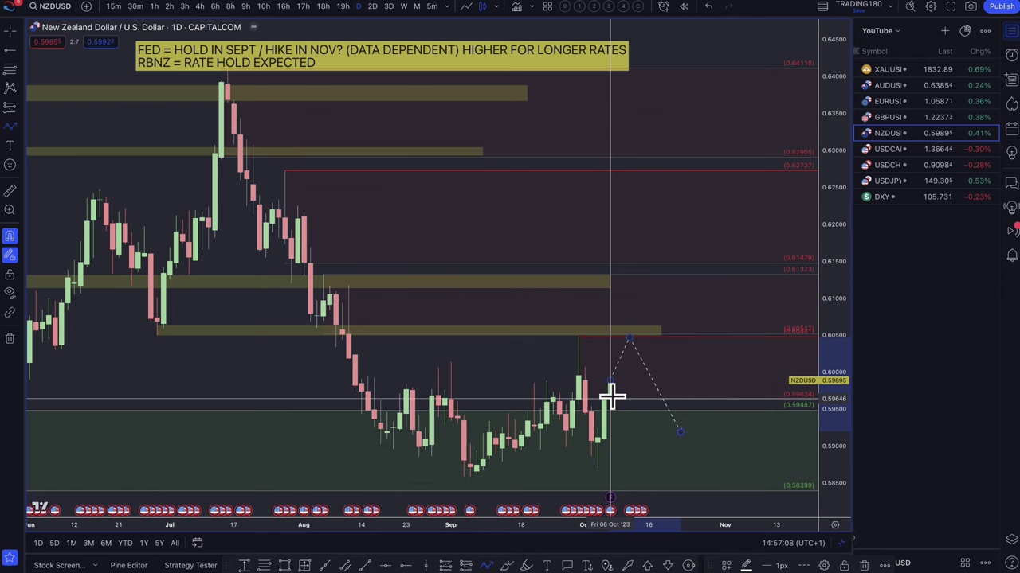
click(641, 473)
double_click(717, 399)
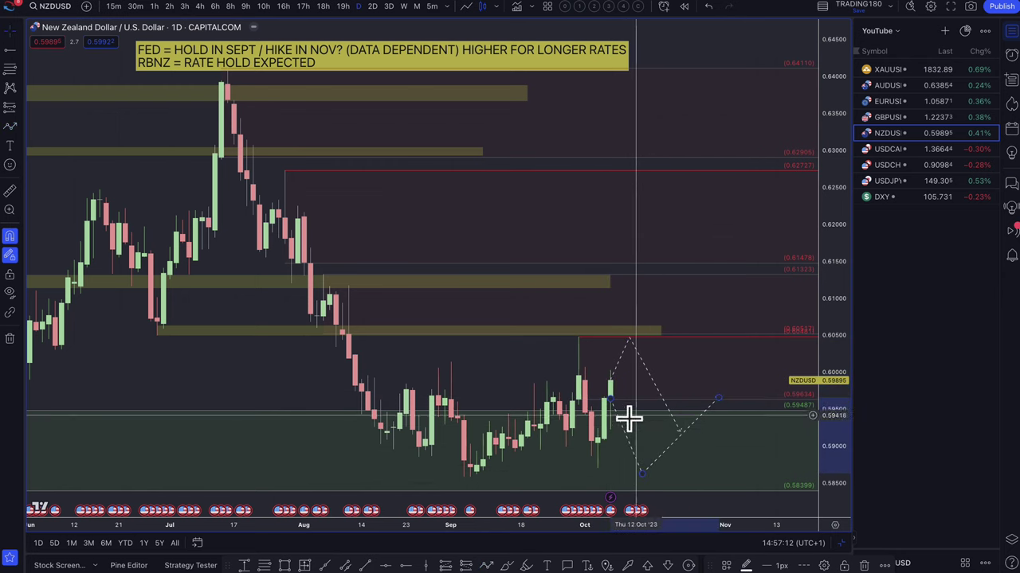
right_click(540, 418)
click(486, 425)
Adjust the upper edge of the large green NZDUSD zone that starts in November 2022 to 0.59467.
scroll(483, 418, down, 10)
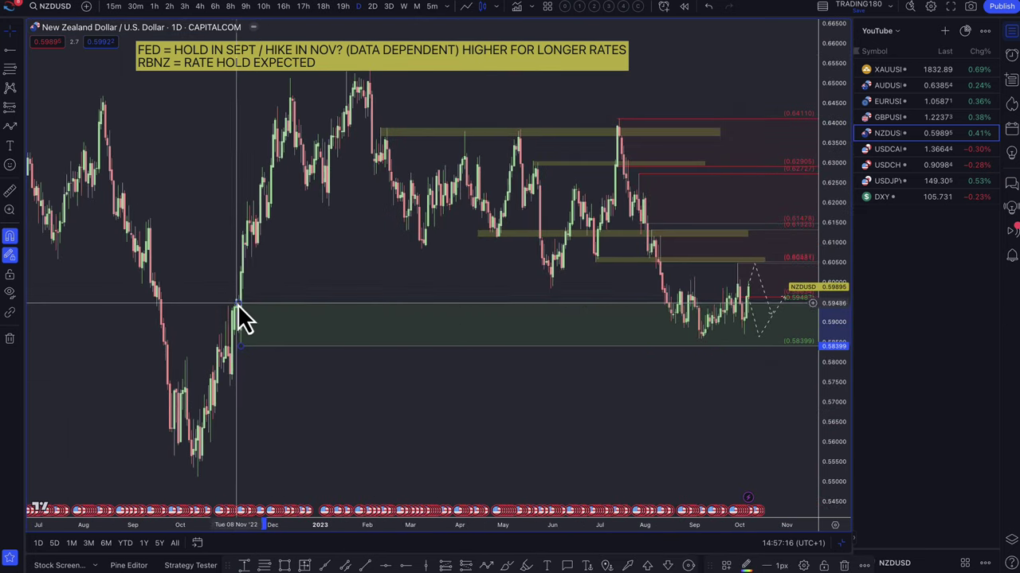
drag(237, 304, 238, 310)
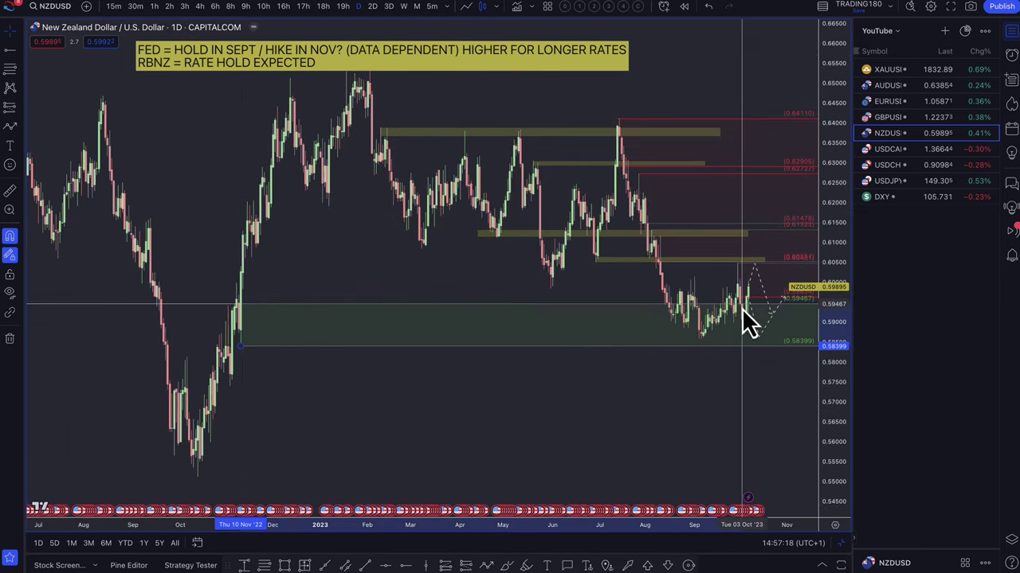
scroll(653, 312, up, 8)
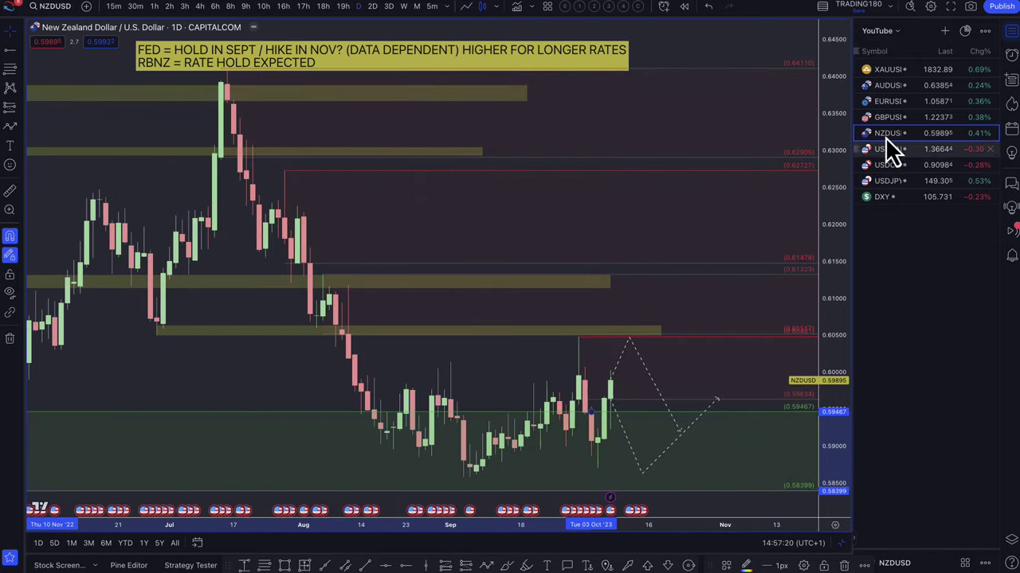
Switch to the daily GBPUSD chart and draw a yellow rectangle from 24 Jan '23 to 3 Nov '23 spanning about 1.2265 to 1.2284.
click(887, 116)
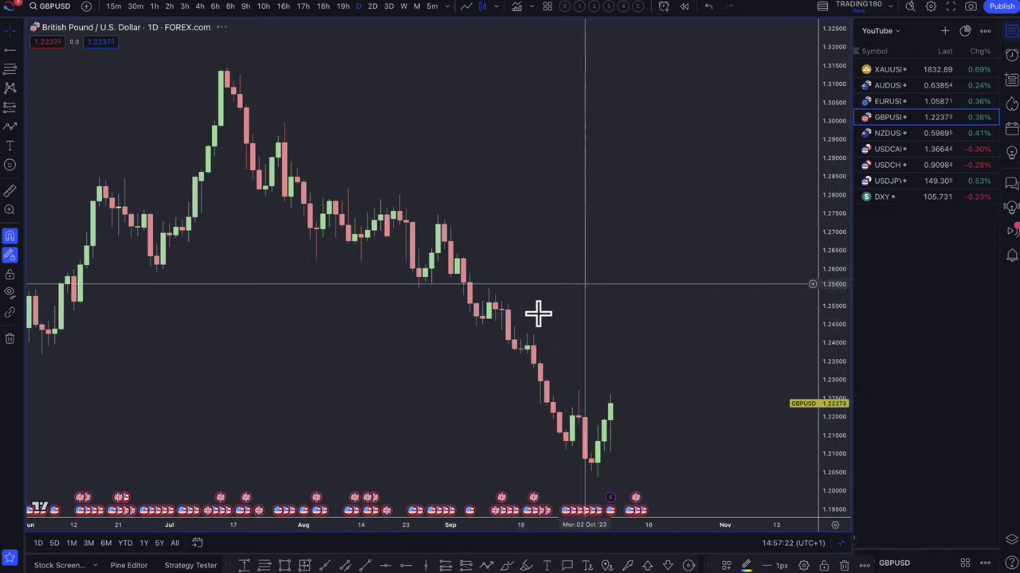
scroll(493, 344, up, 4)
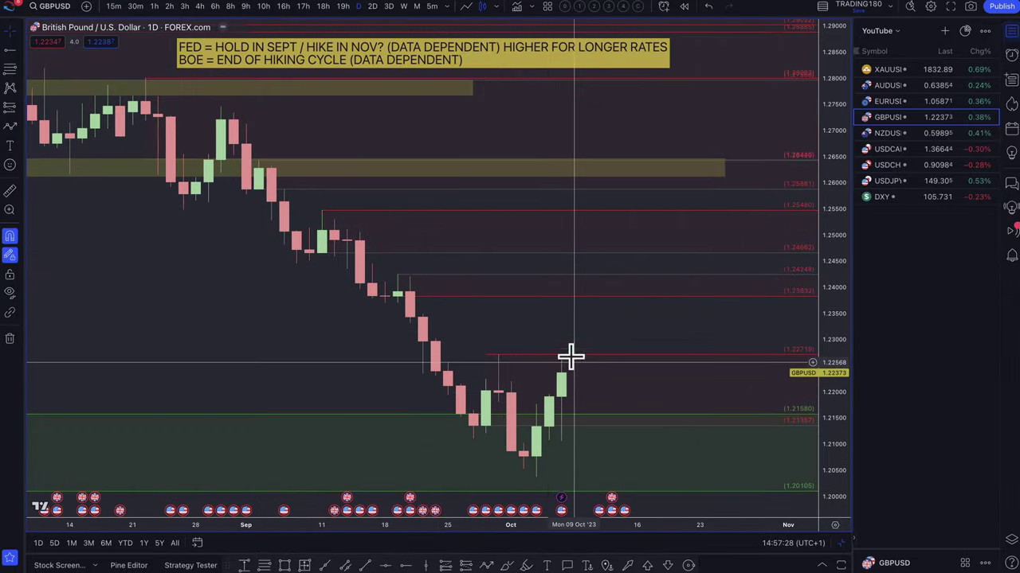
scroll(554, 366, down, 6)
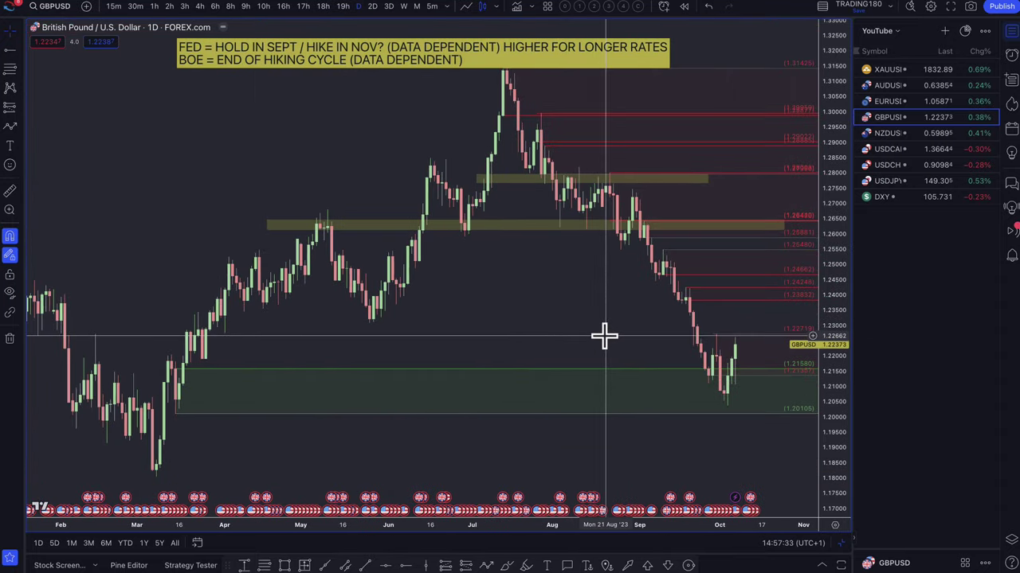
scroll(599, 334, down, 3)
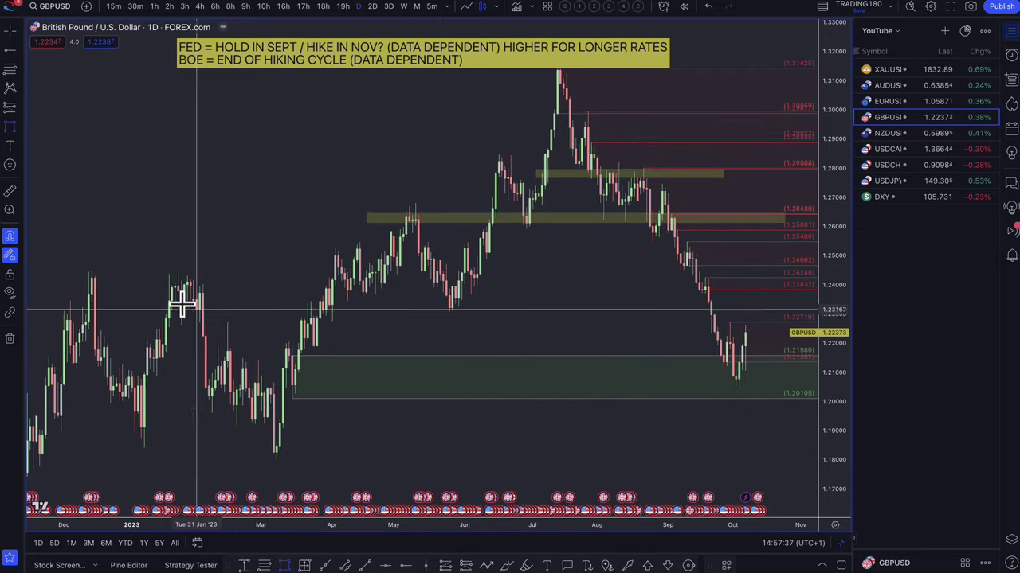
mouse_move(181, 324)
mouse_down()
mouse_move(773, 346)
mouse_move(807, 318)
mouse_up()
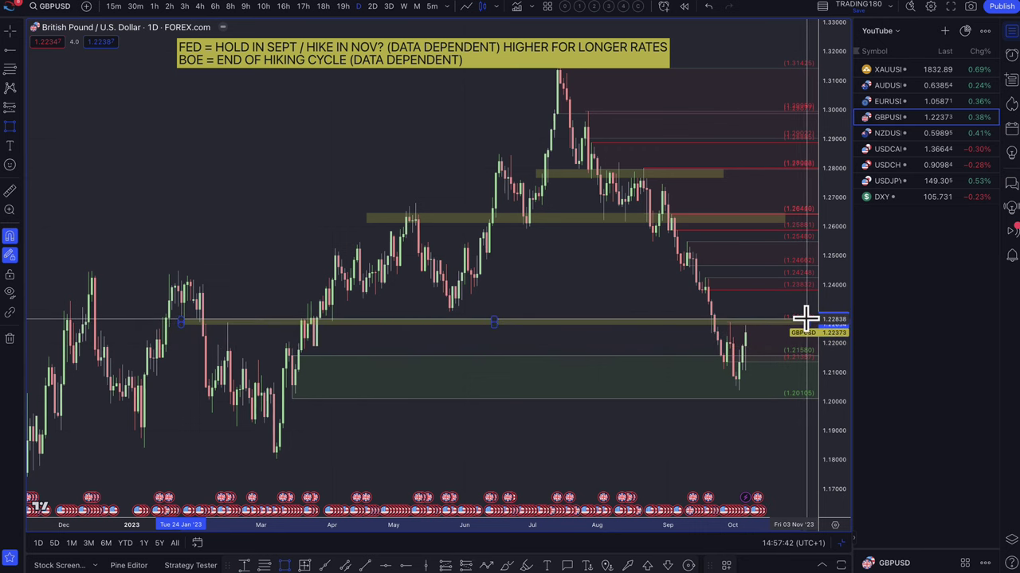
right_click(297, 341)
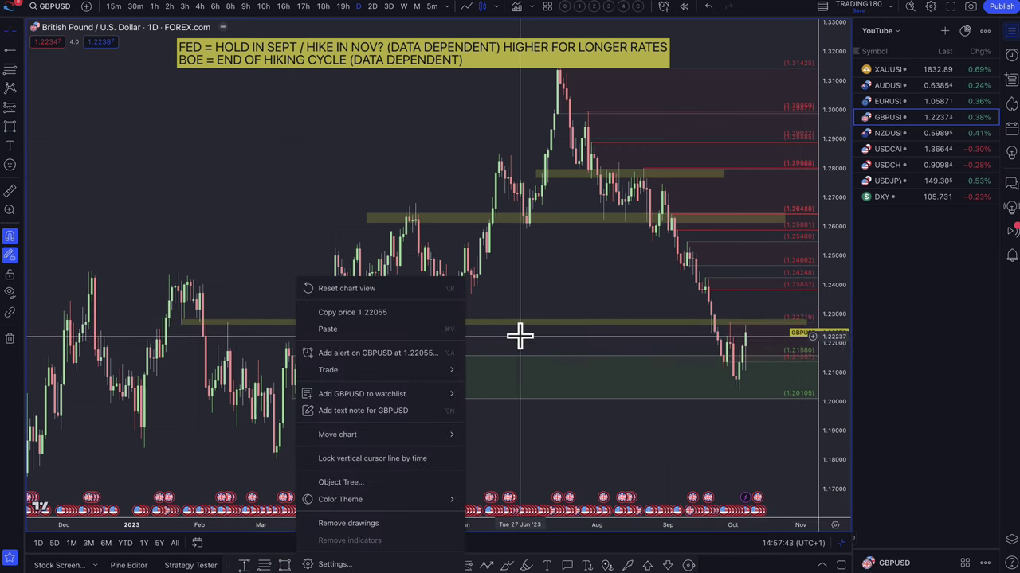
scroll(526, 338, up, 3)
click(573, 341)
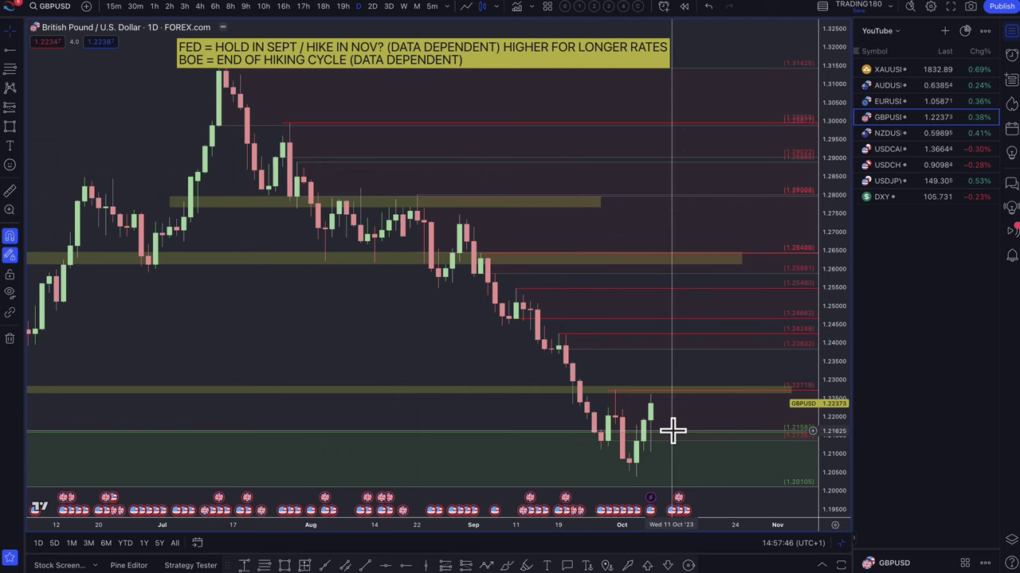
Draw a dashed GBPUSD path from about 1.226 on 9 Oct down to about 1.2117 on 13 Oct.
scroll(671, 431, up, 2)
scroll(524, 437, up, 3)
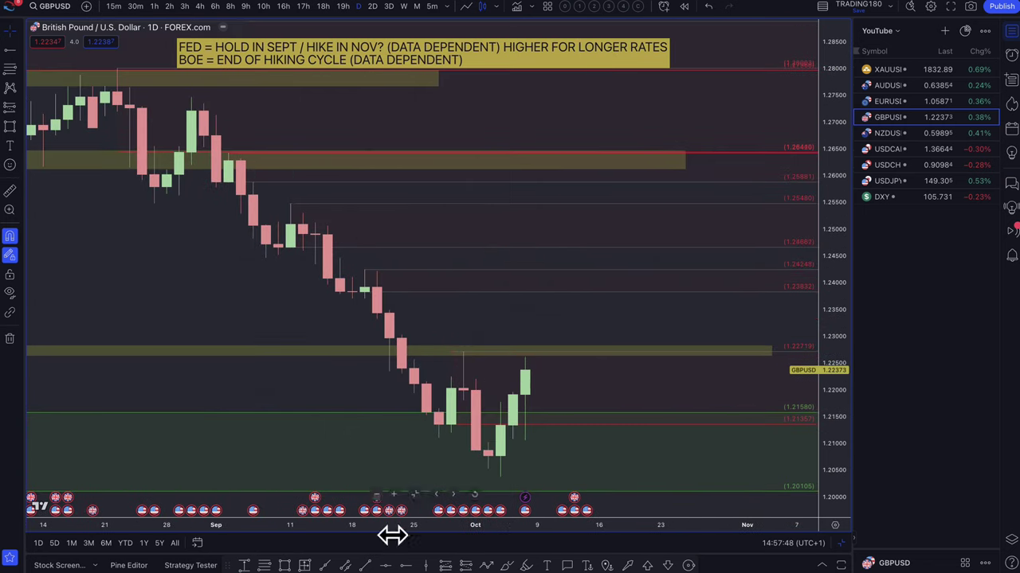
click(544, 378)
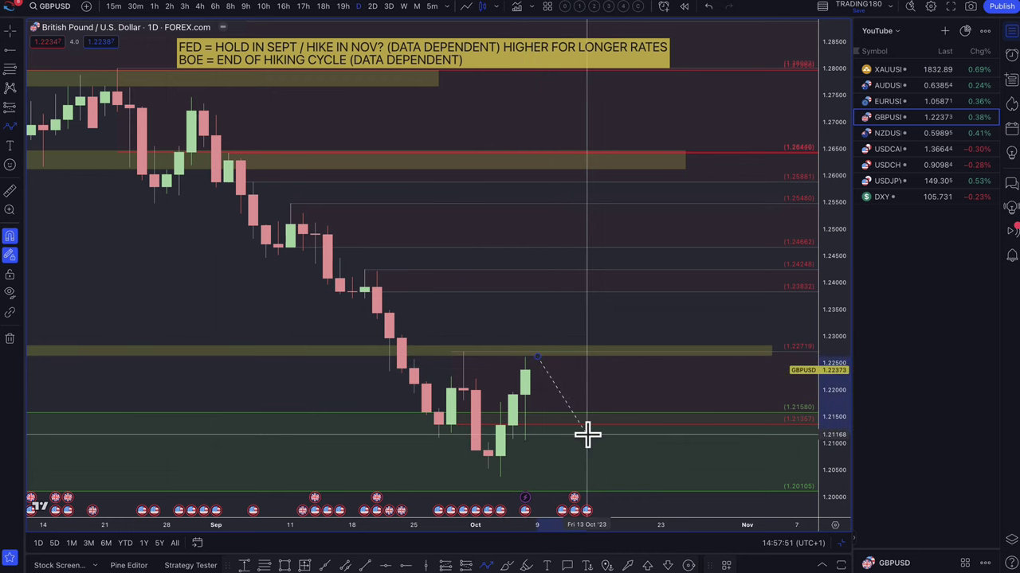
click(585, 433)
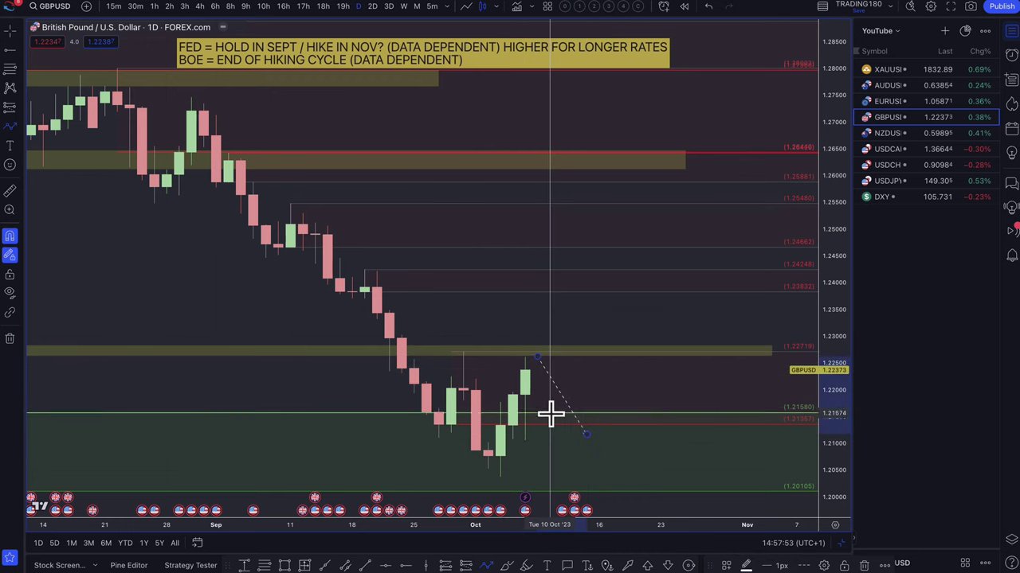
Draw a second dashed GBPUSD path from about 1.226 on 6 Oct up to about 1.24 and down to about 1.225 on 16 Oct.
click(527, 358)
click(560, 283)
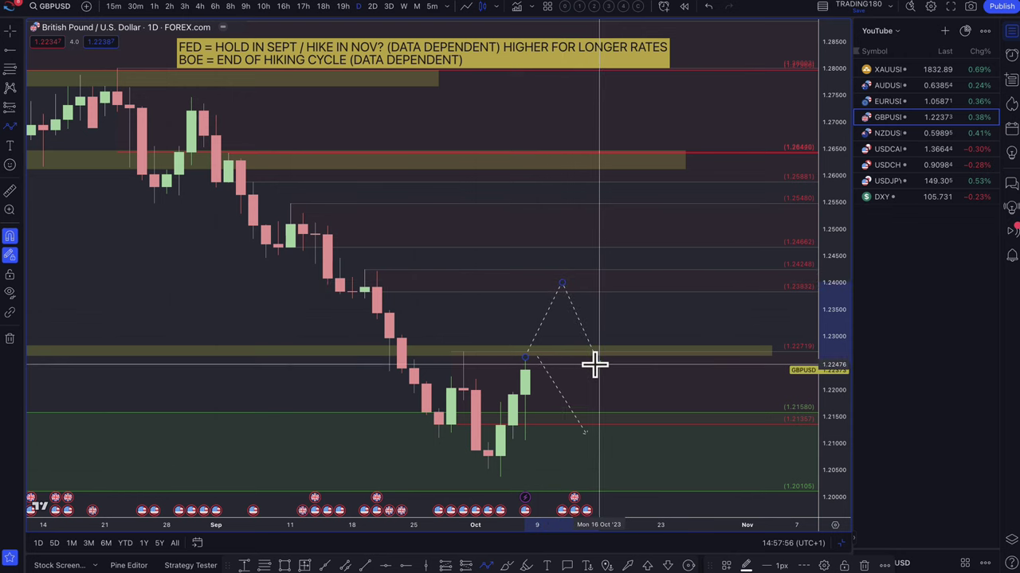
click(594, 363)
scroll(553, 308, down, 5)
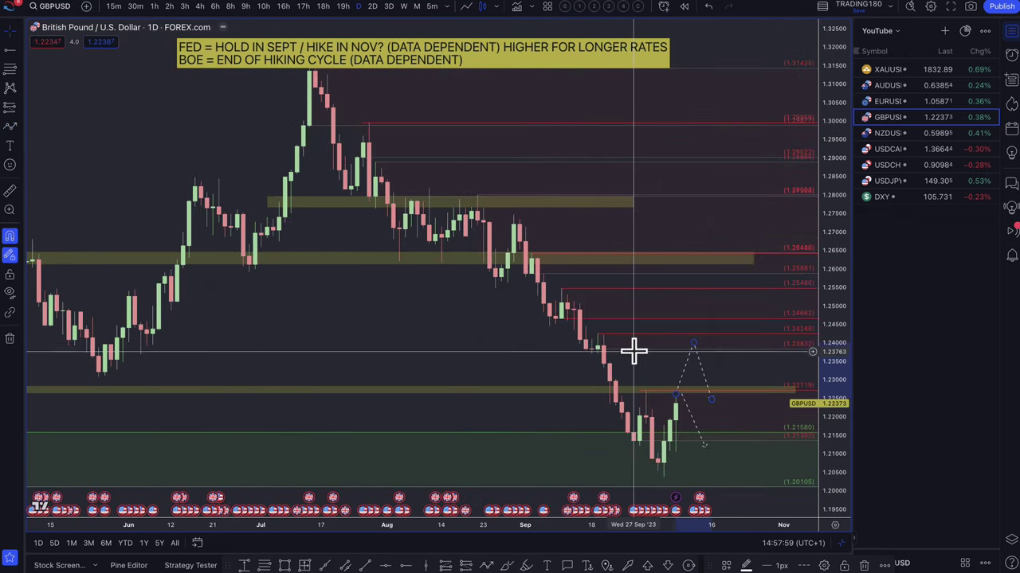
scroll(641, 344, up, 3)
right_click(607, 325)
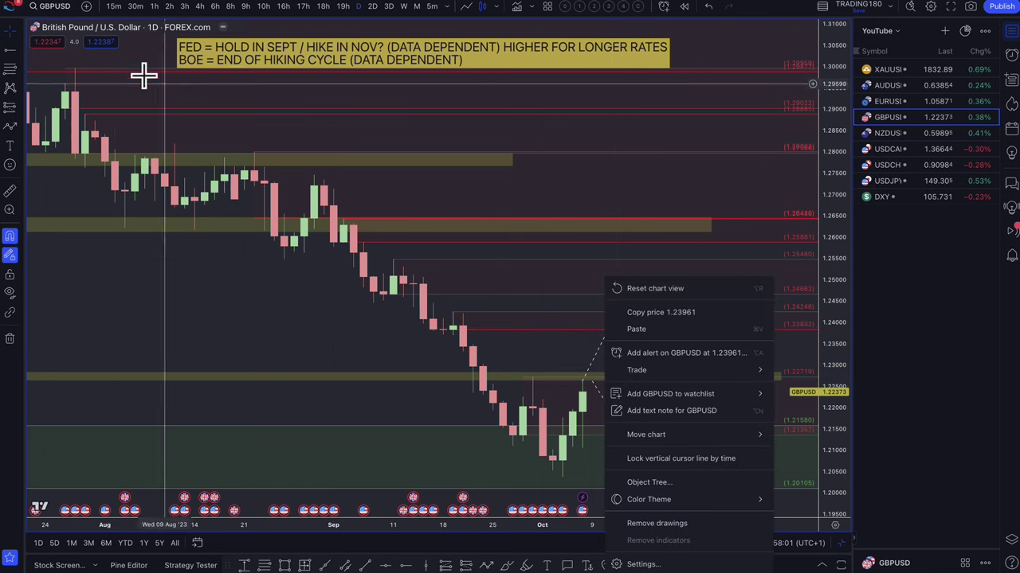
click(109, 80)
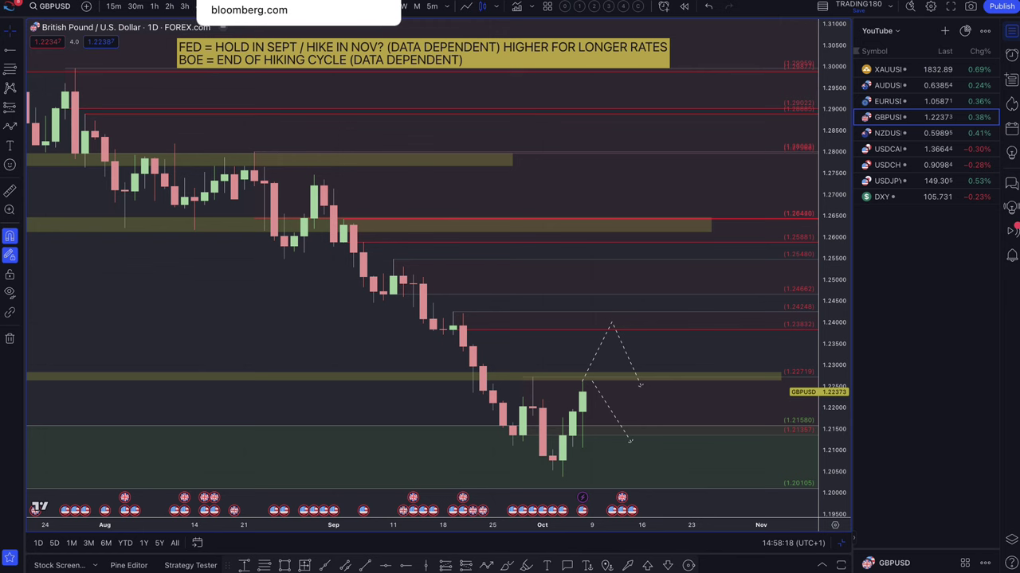
Switch to Bloomberg and read the article on BOE's Bailey saying the job is not done on UK inflation, highlighting the headline and opening paragraph.
key(ctrl+Tab)
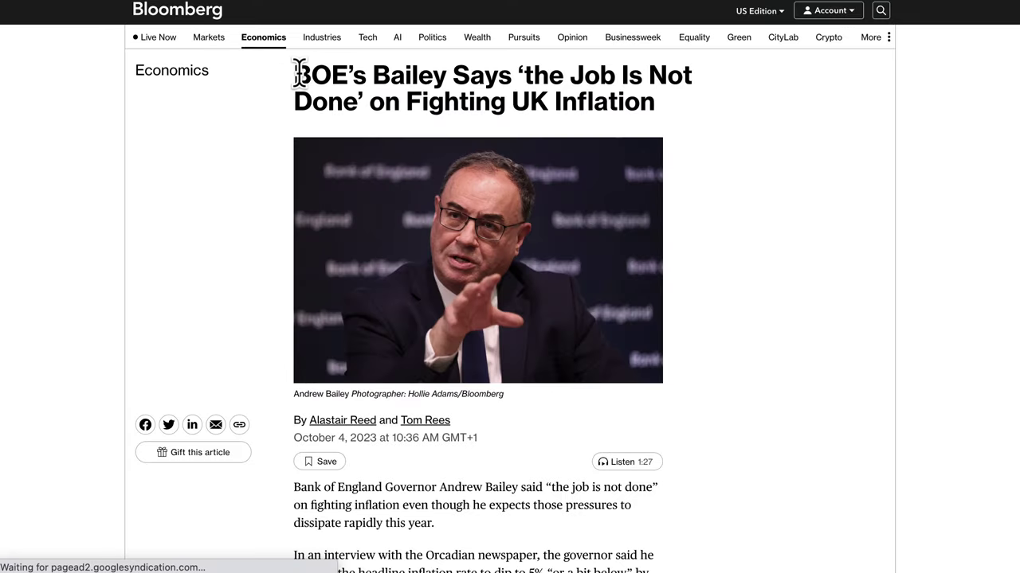
drag(299, 74, 514, 75)
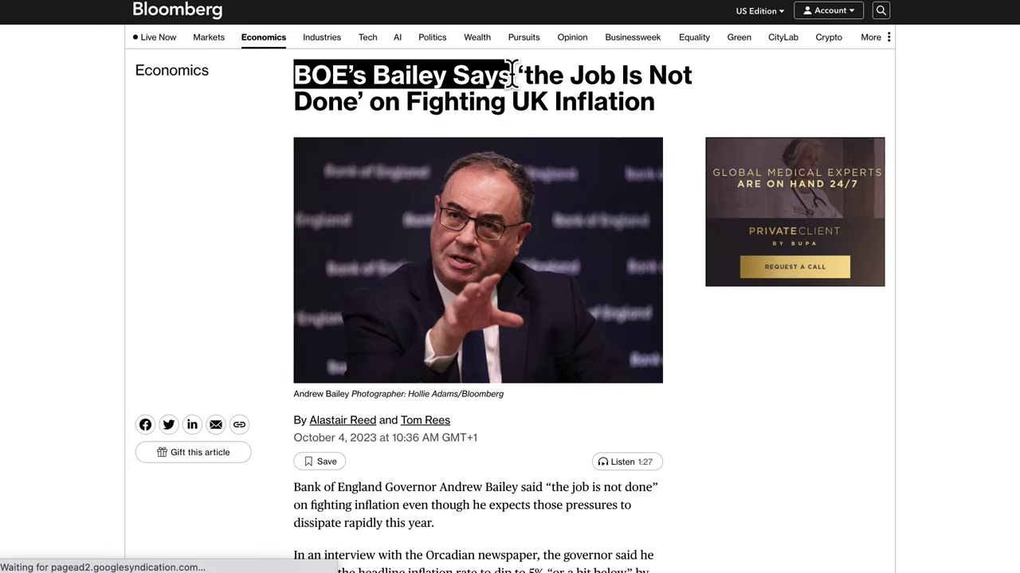
click(504, 94)
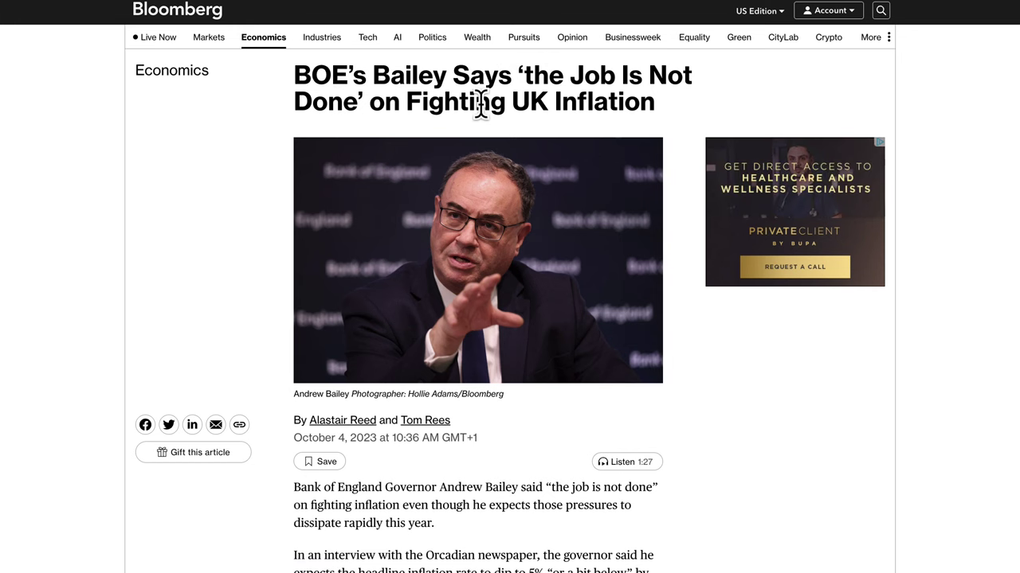
scroll(480, 104, down, 5)
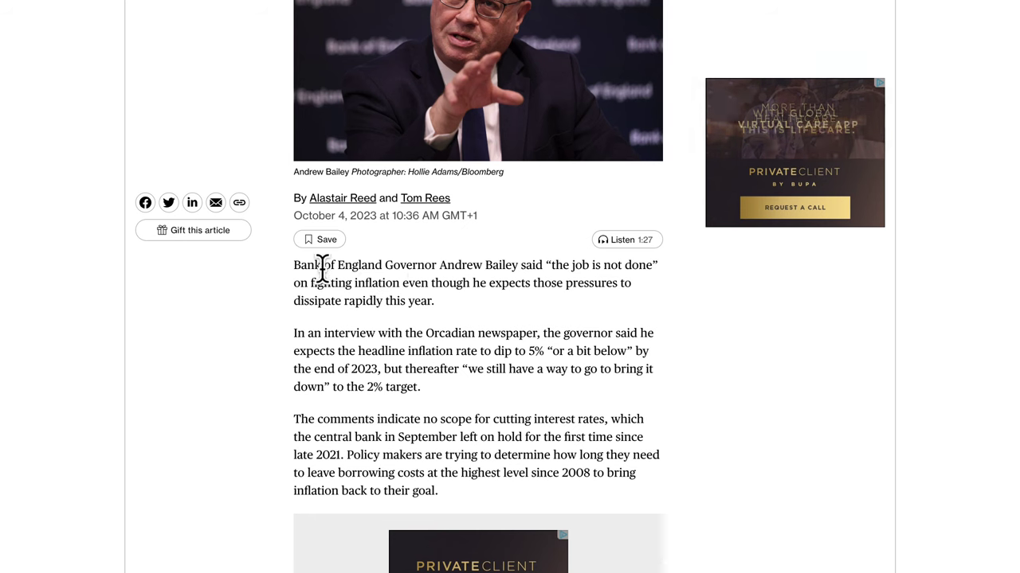
drag(323, 265, 511, 263)
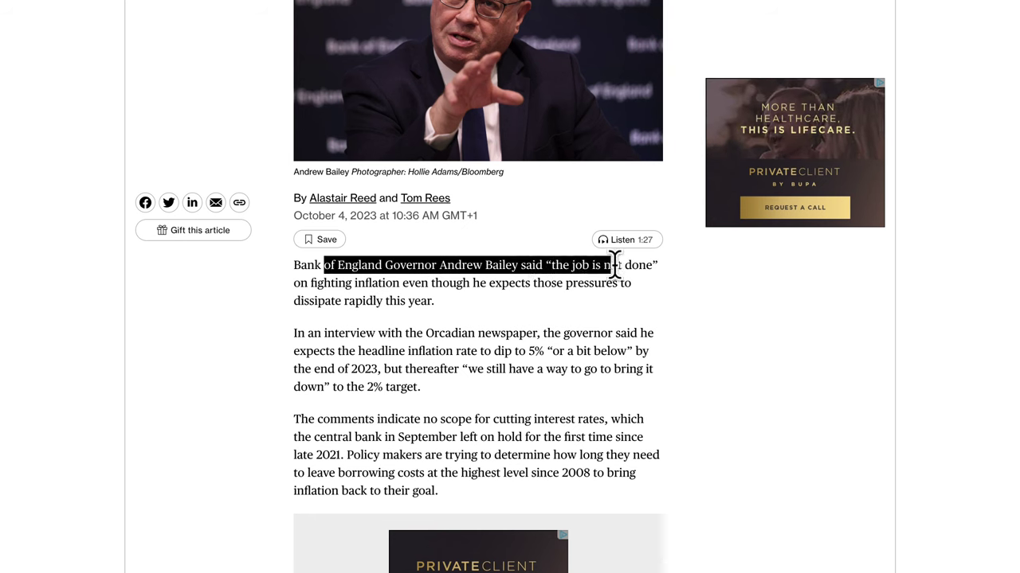
drag(614, 266, 462, 282)
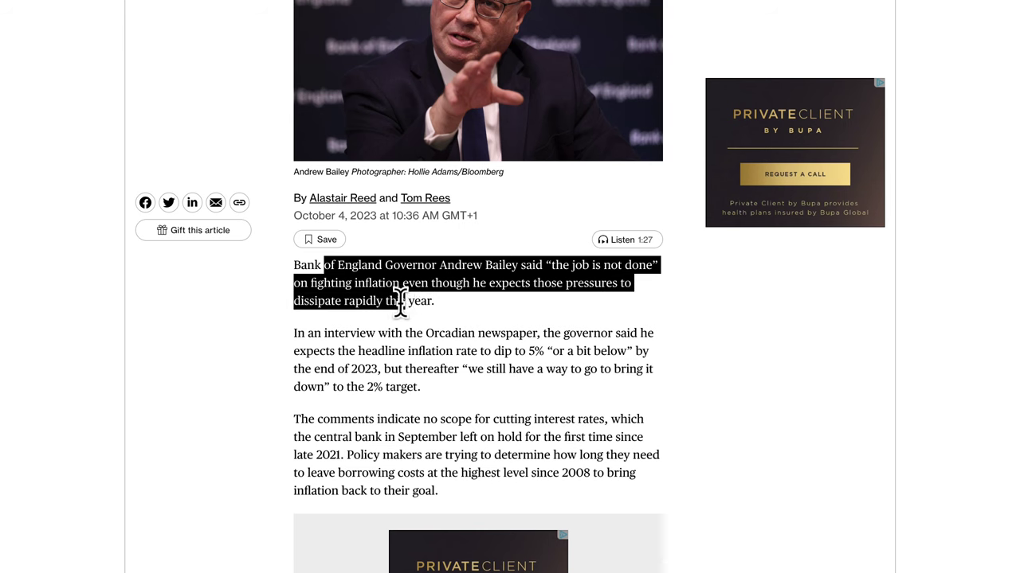
drag(401, 300, 437, 319)
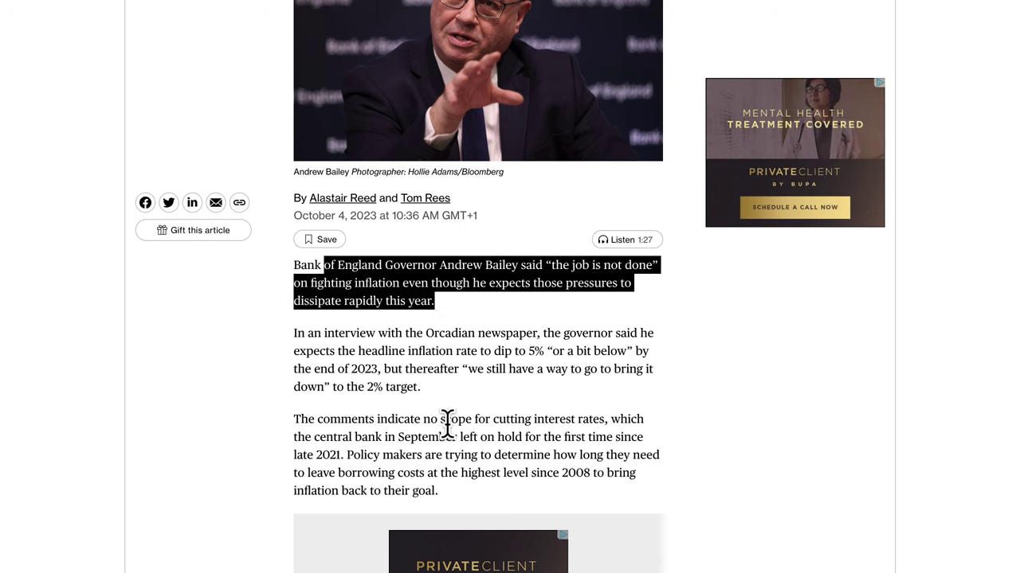
scroll(448, 425, down, 1)
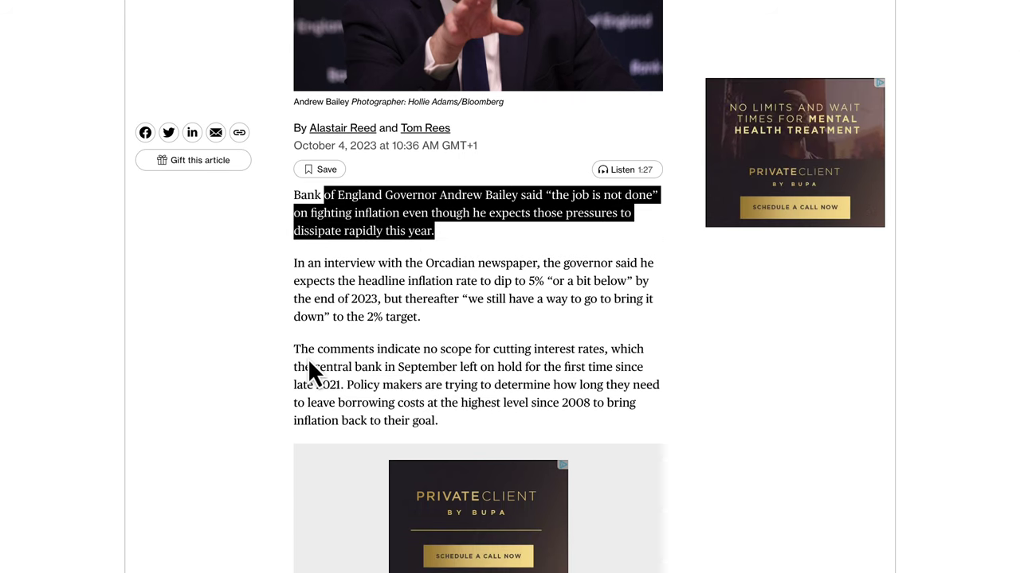
click(313, 372)
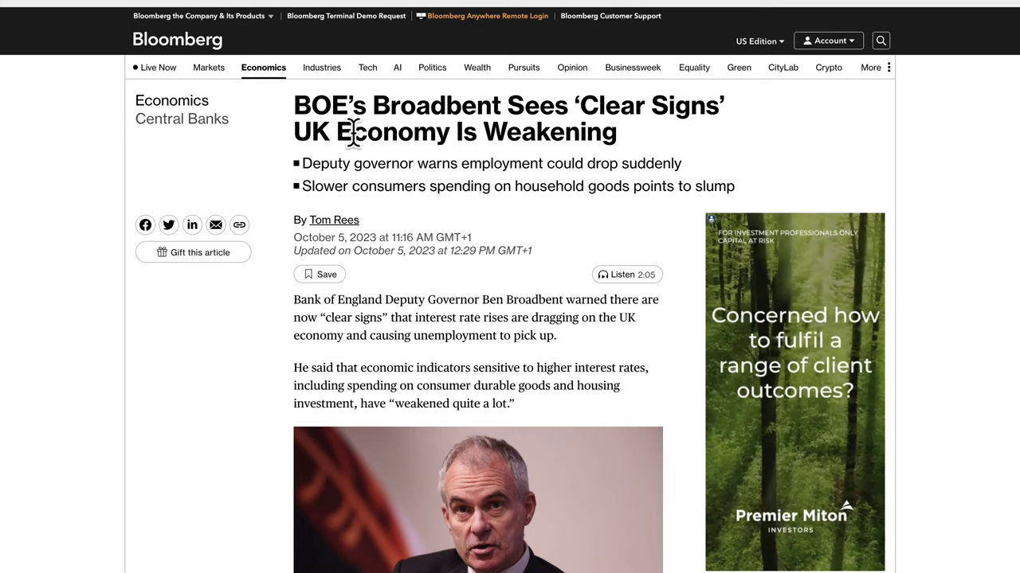
Read the Bloomberg article on BOE's Broadbent seeing clear signs of a weakening UK economy, highlighting its headline, summary points and first paragraph.
drag(333, 136, 642, 151)
drag(337, 164, 685, 165)
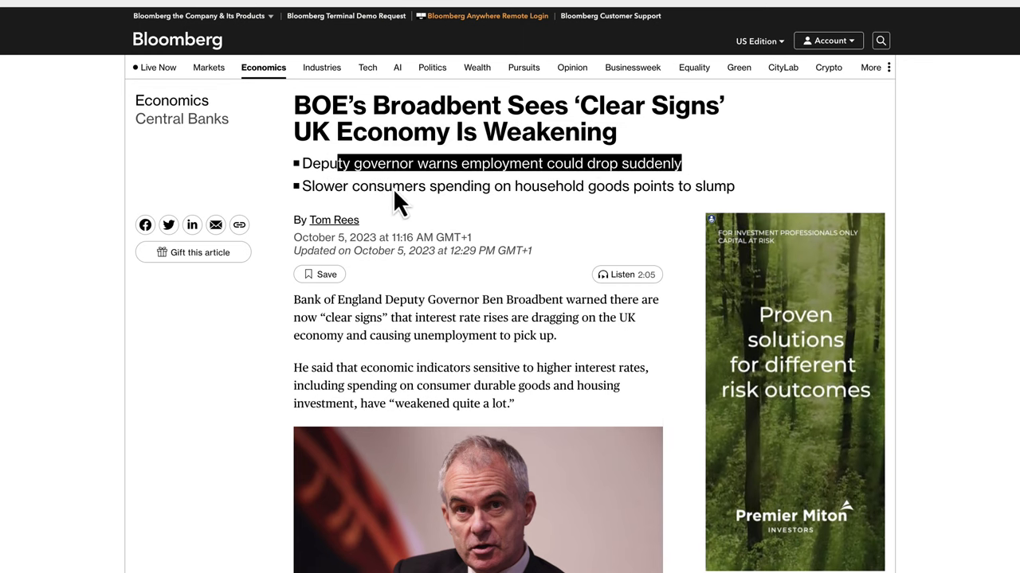
drag(303, 186, 648, 184)
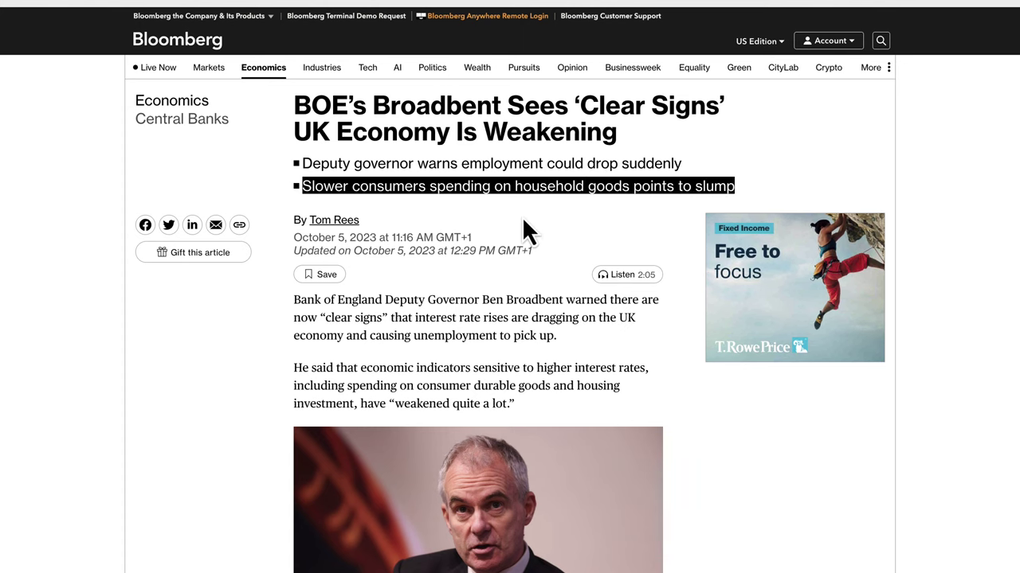
scroll(448, 305, down, 2)
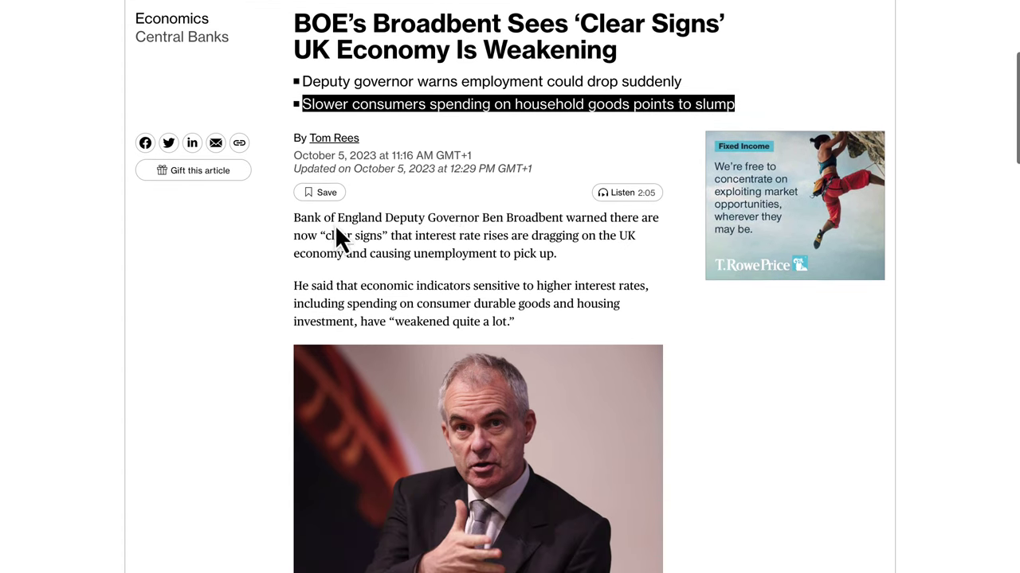
drag(294, 222, 372, 216)
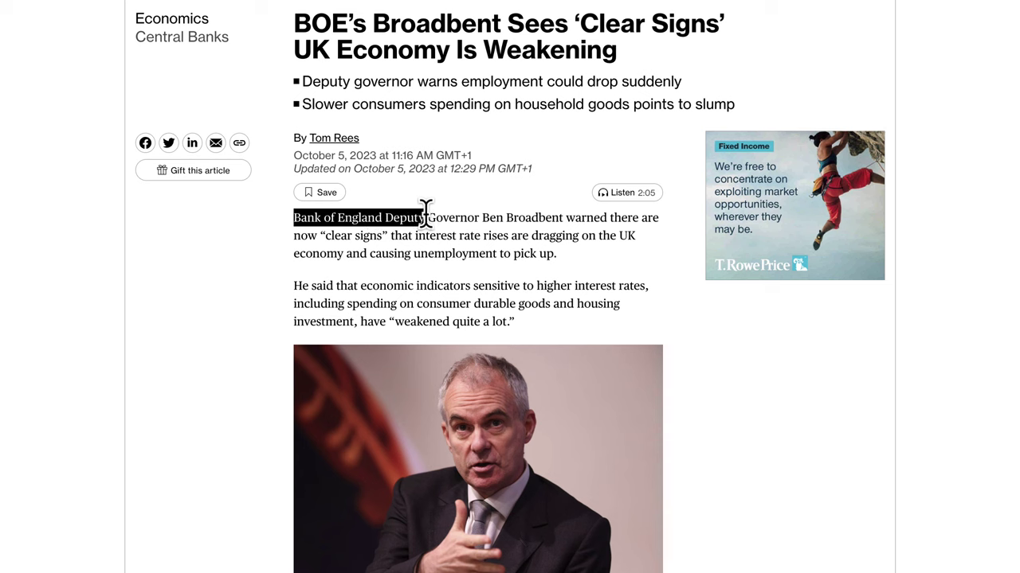
drag(475, 211, 508, 229)
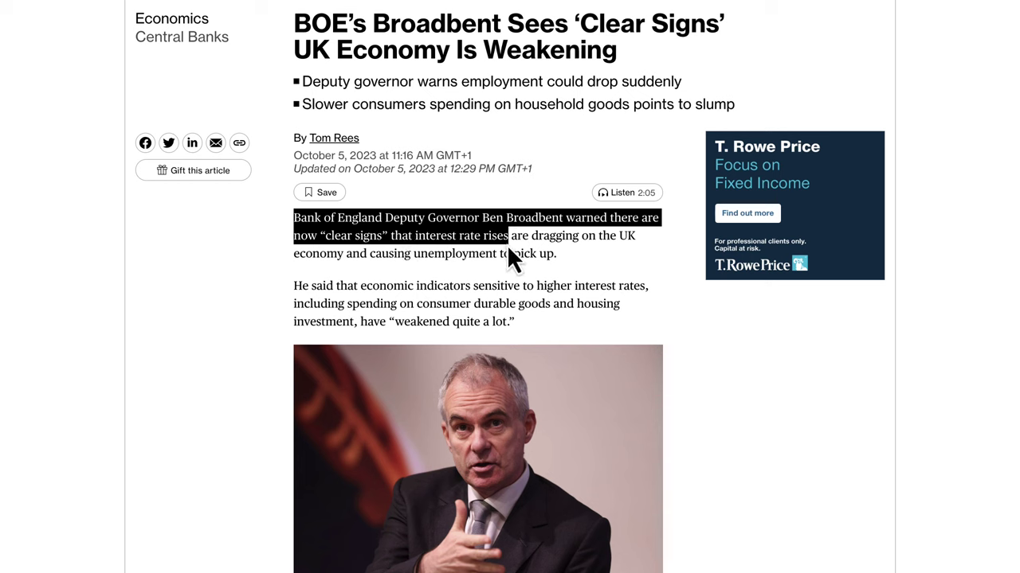
drag(425, 231, 519, 231)
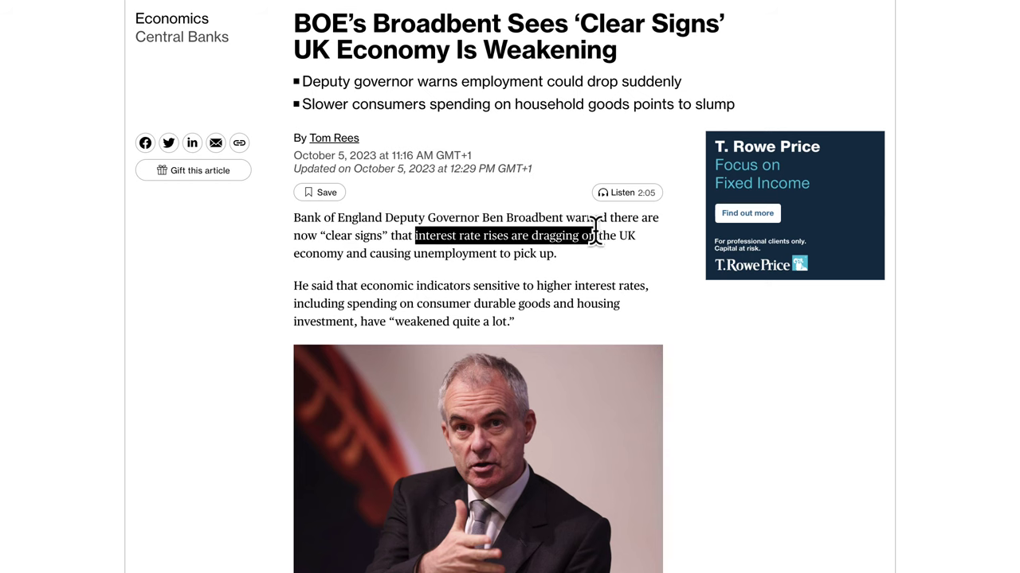
drag(595, 234, 459, 254)
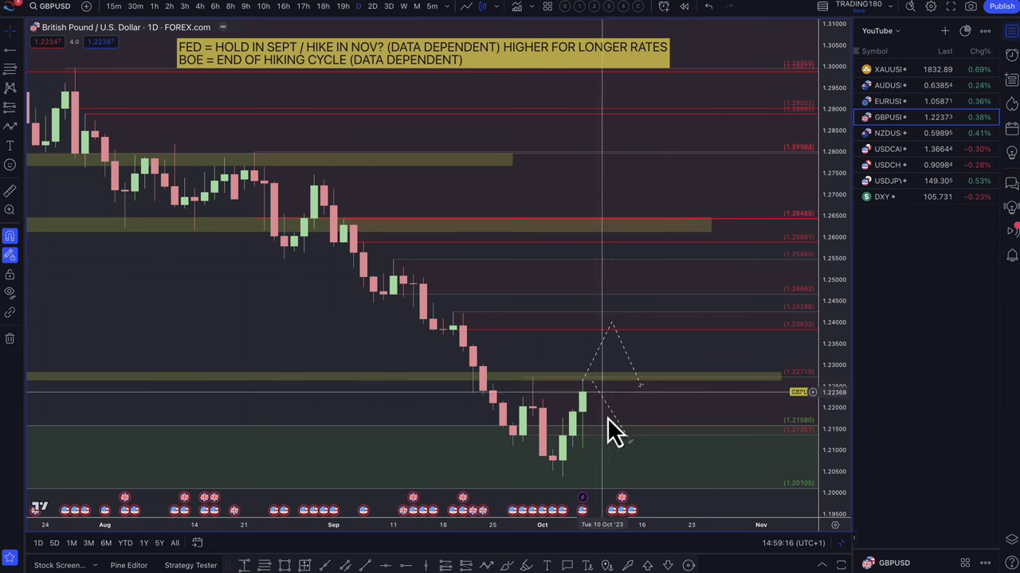
scroll(629, 380, down, 3)
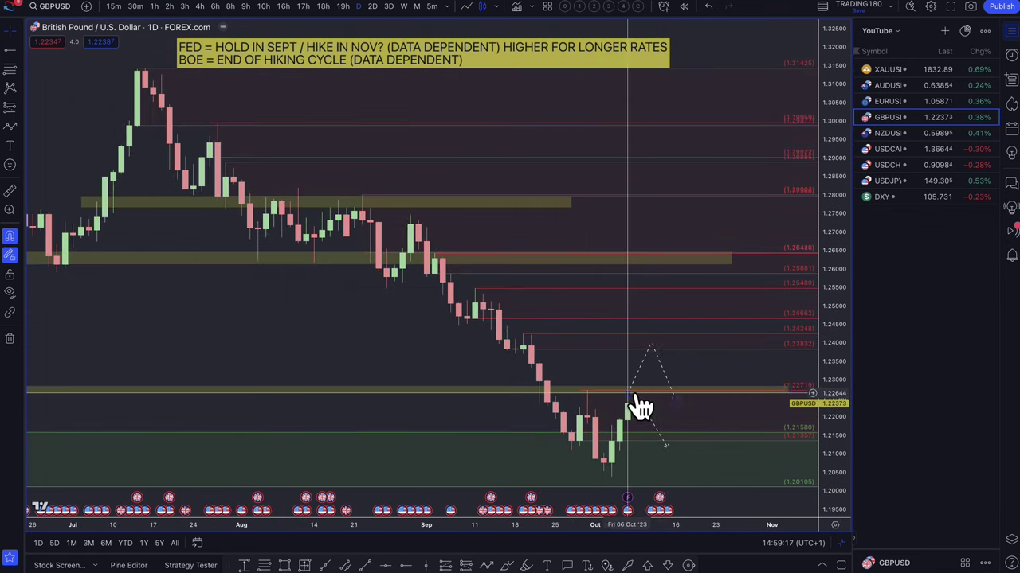
right_click(650, 358)
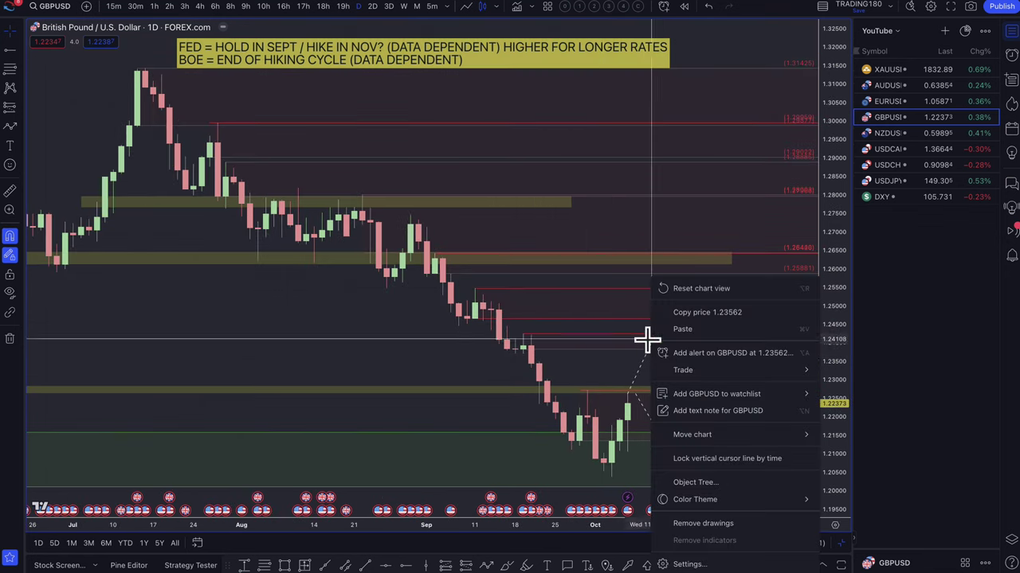
click(614, 403)
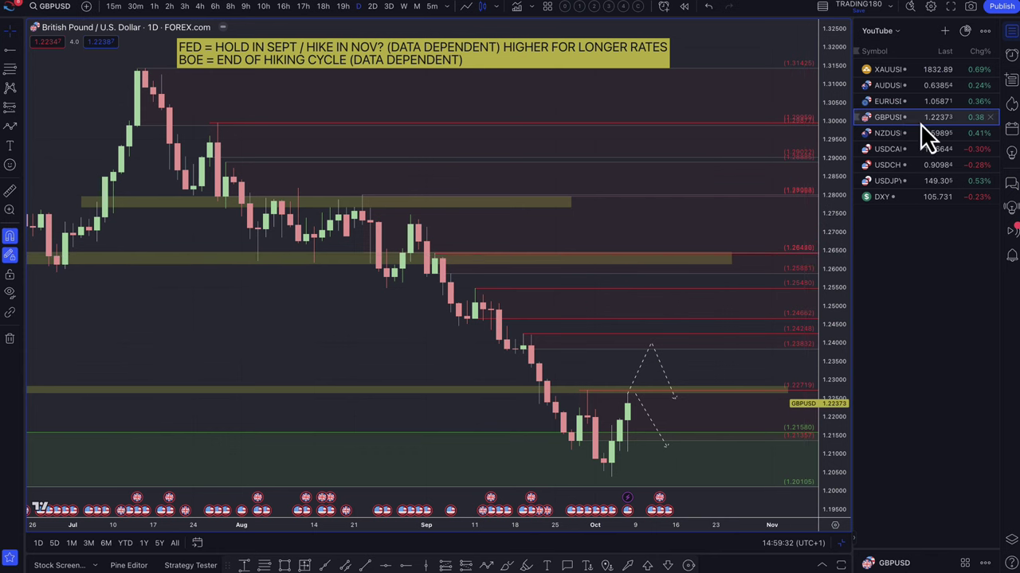
Open the daily EURUSD chart and draw a zone from 29 Sep '23 between 1.05655 and 1.06172, applying the "1. SUPPLY" template.
click(888, 102)
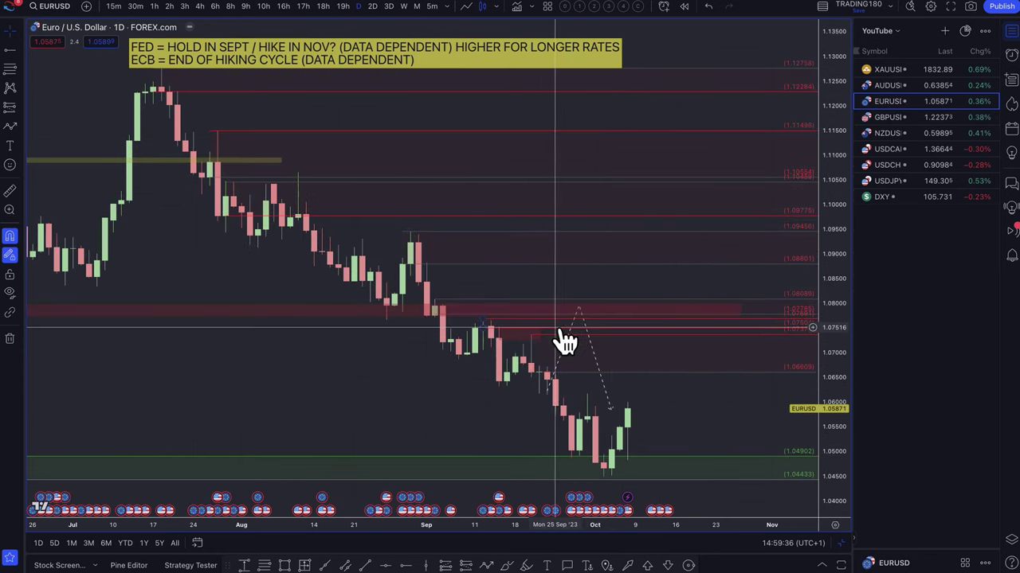
scroll(562, 342, up, 5)
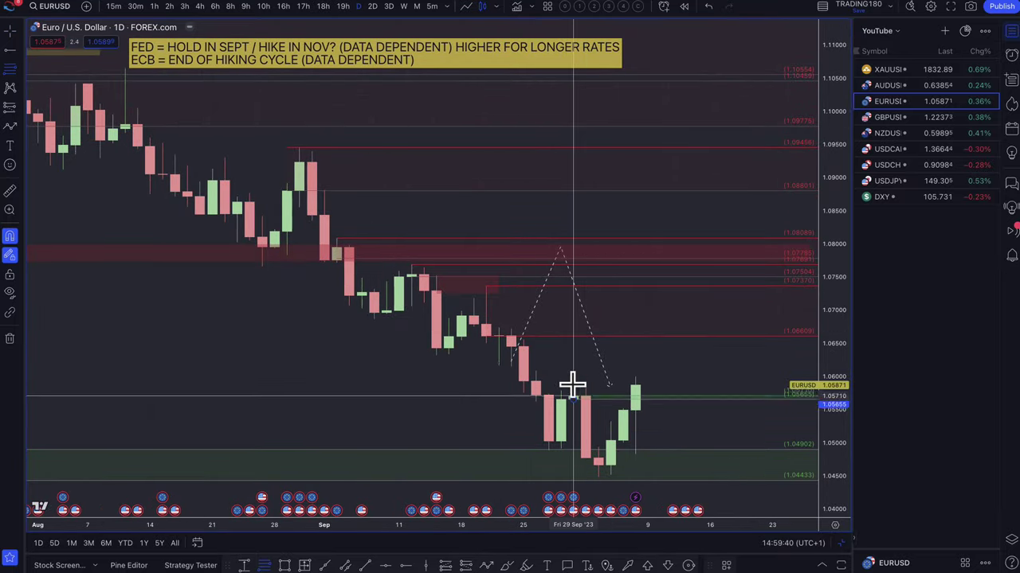
drag(572, 385, 572, 360)
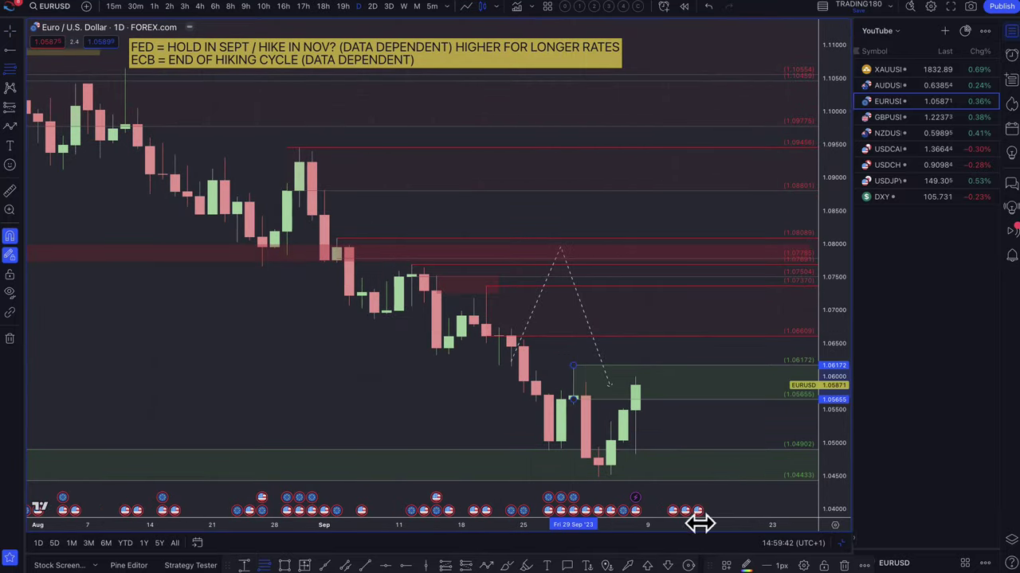
click(727, 566)
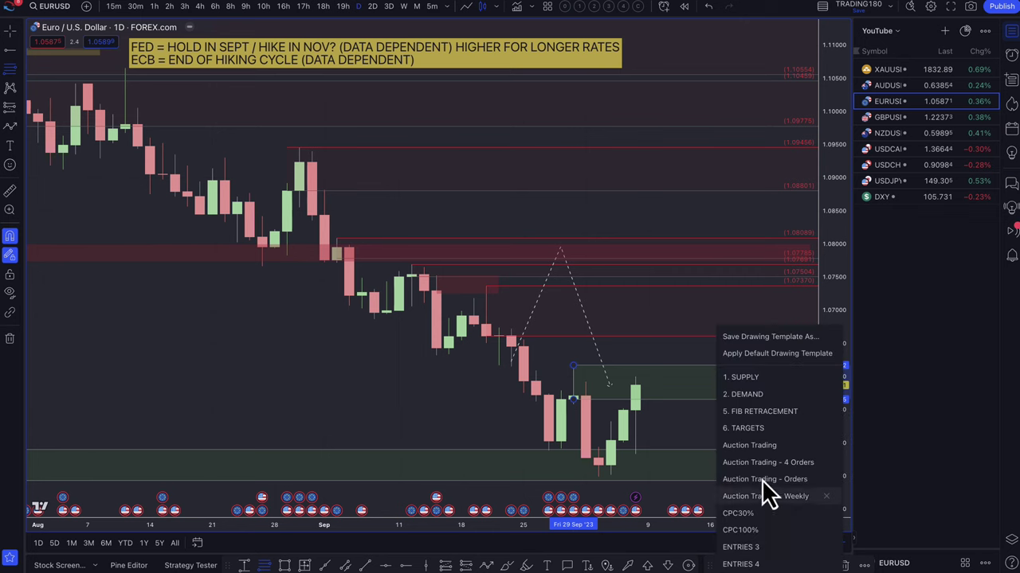
click(762, 380)
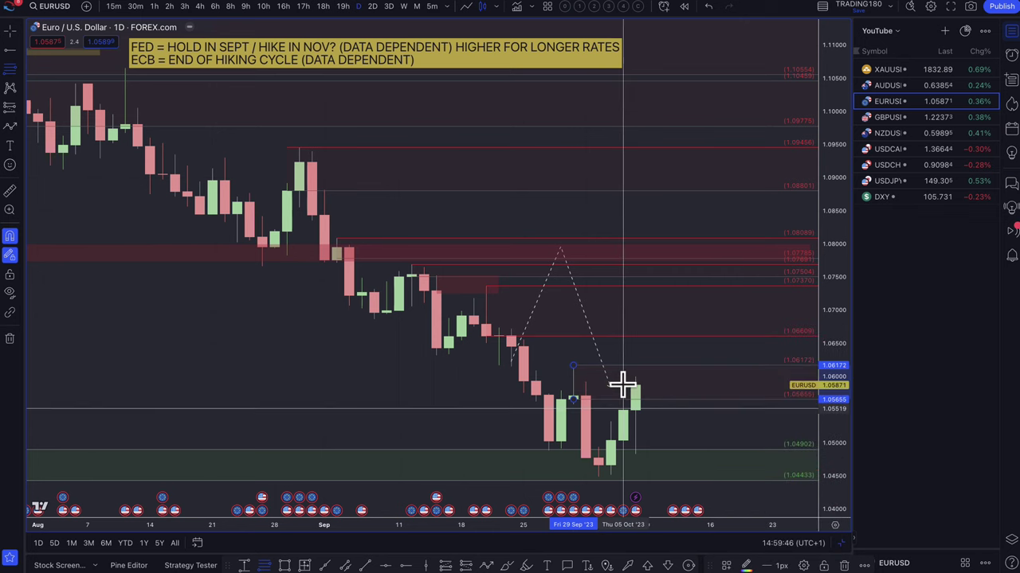
Delete the small red EURUSD rectangle spanning 14 to 21 Sep '23 just below 1.0753.
click(466, 295)
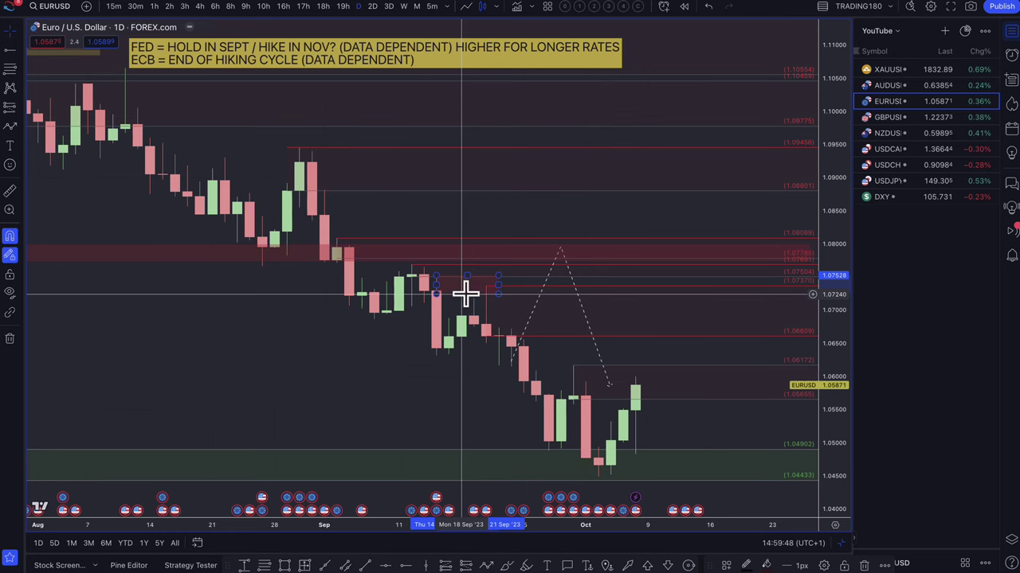
click(468, 295)
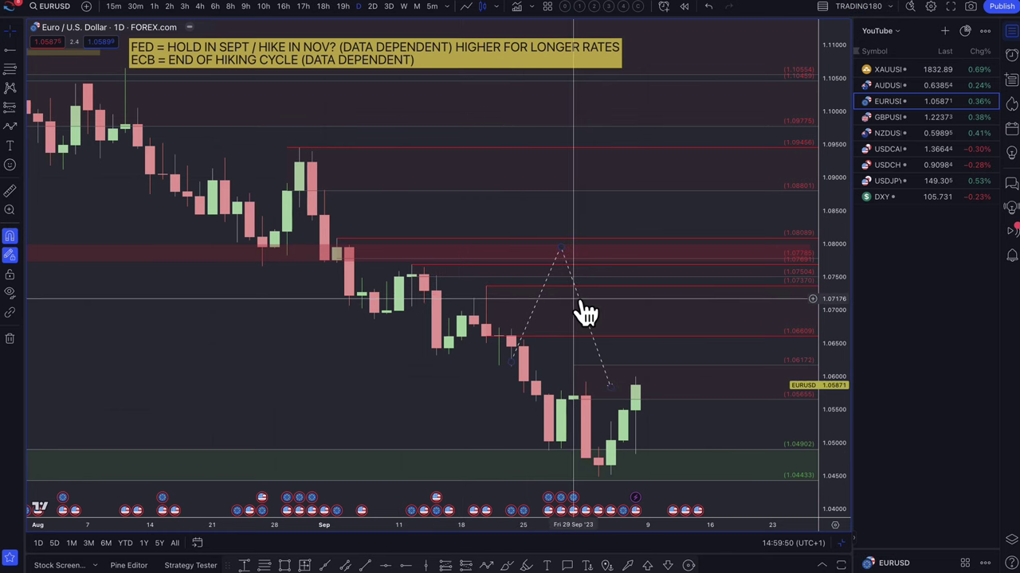
Switch to Bloomberg and read the article on ECB's Villeroy seeing no justification for more rate hikes, highlighting its headline and summary points.
scroll(289, 114, up, 2)
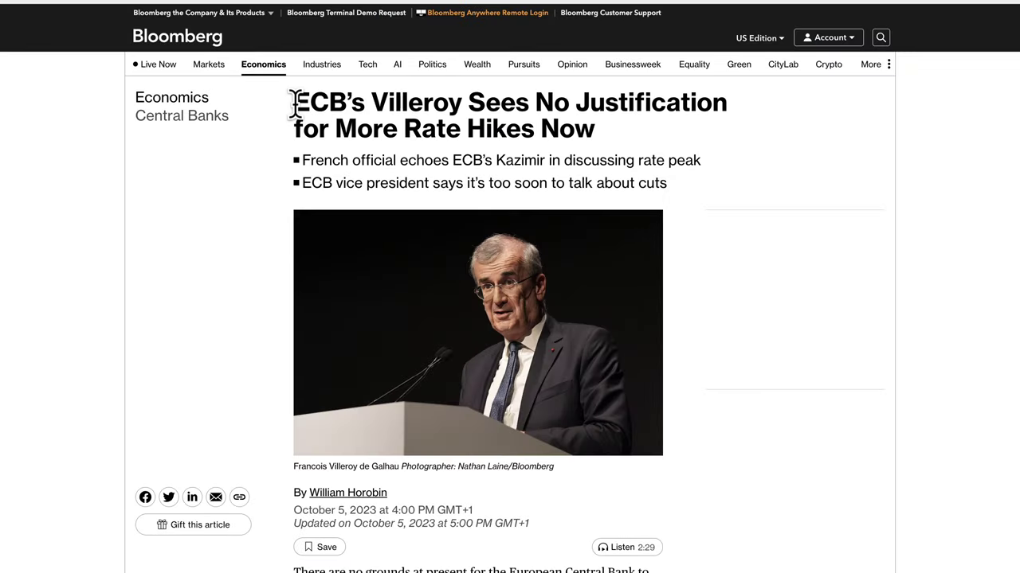
drag(291, 102, 601, 137)
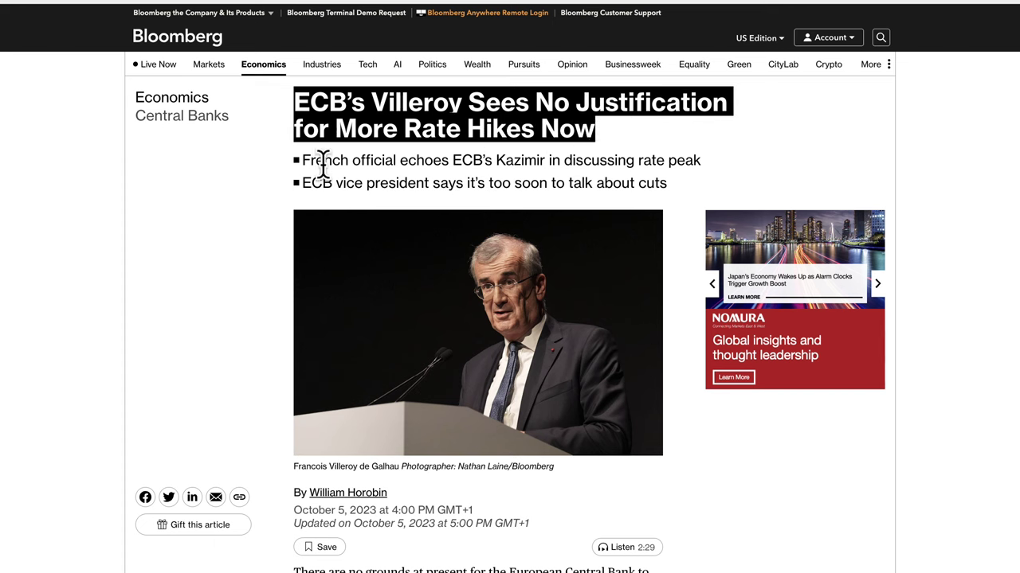
drag(323, 160, 668, 185)
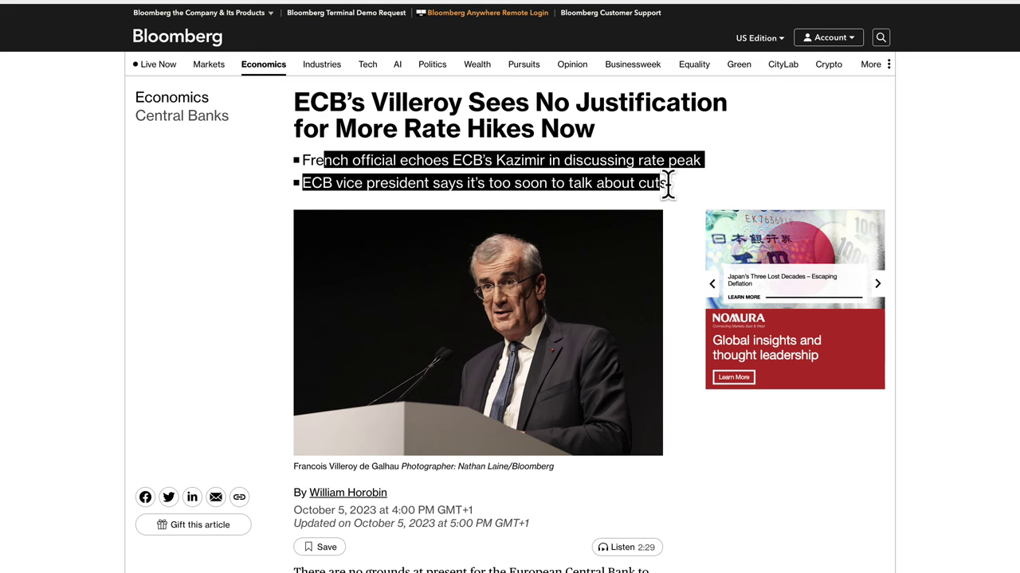
scroll(683, 394, down, 7)
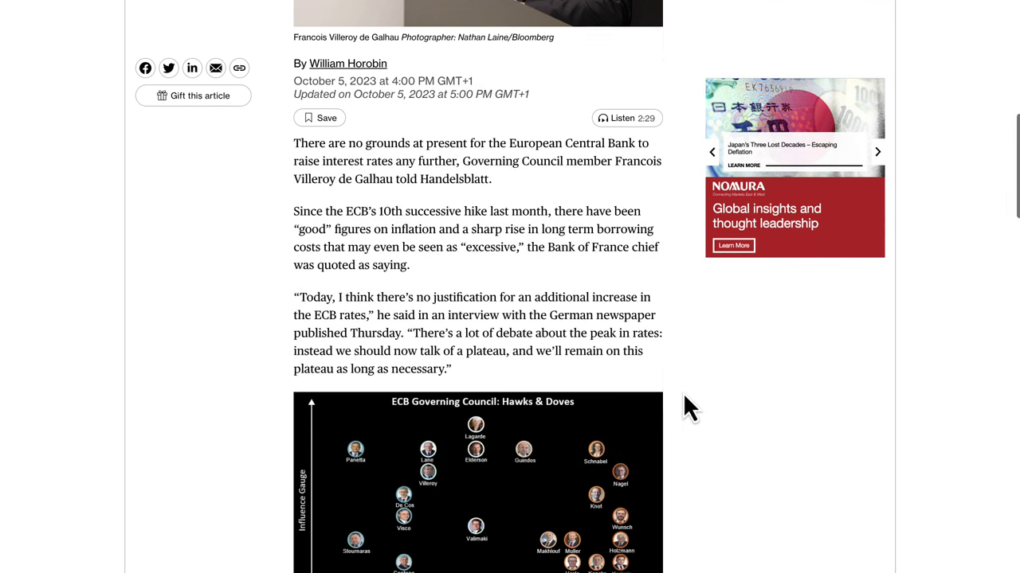
Enlarge the article's "ECB Governing Council: Hawks & Doves" chart and examine where the council members sit between doves and hawks.
click(483, 376)
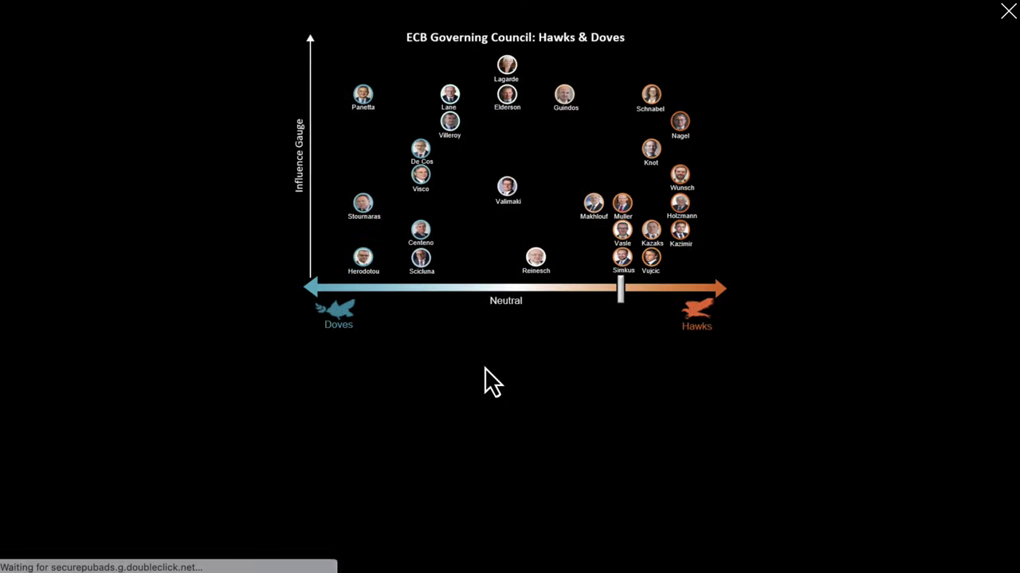
click(524, 280)
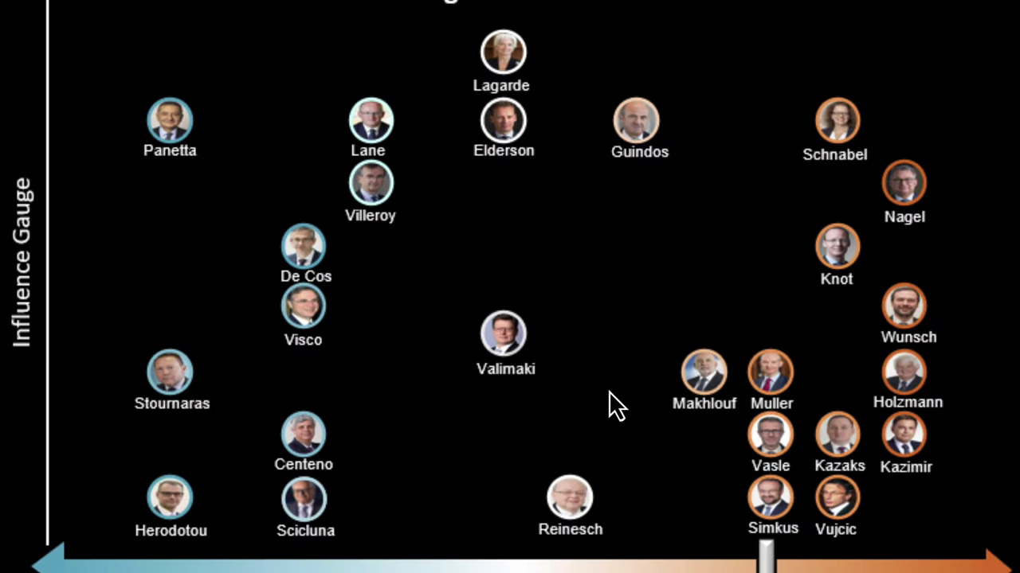
scroll(566, 498, down, 1)
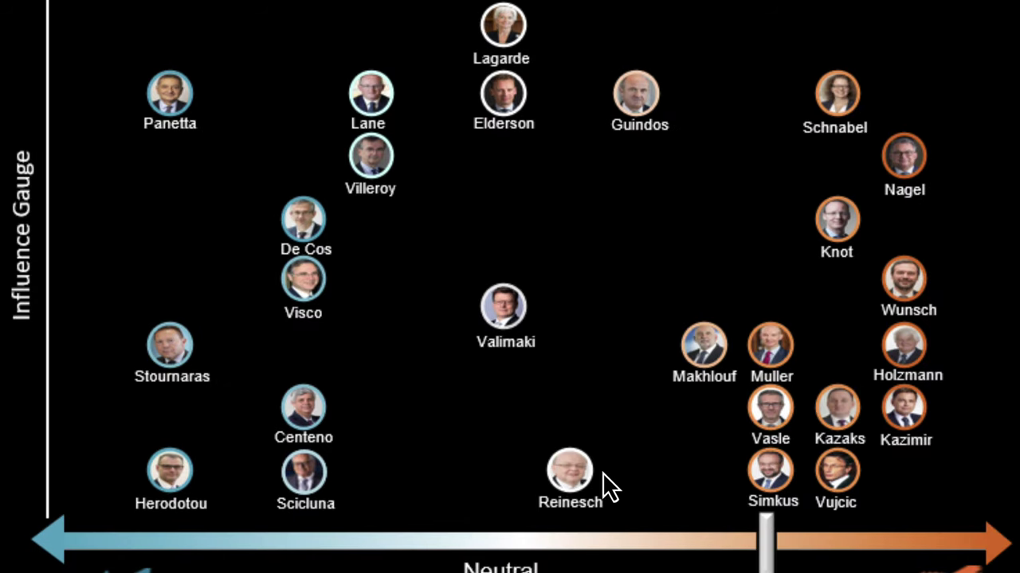
click(576, 517)
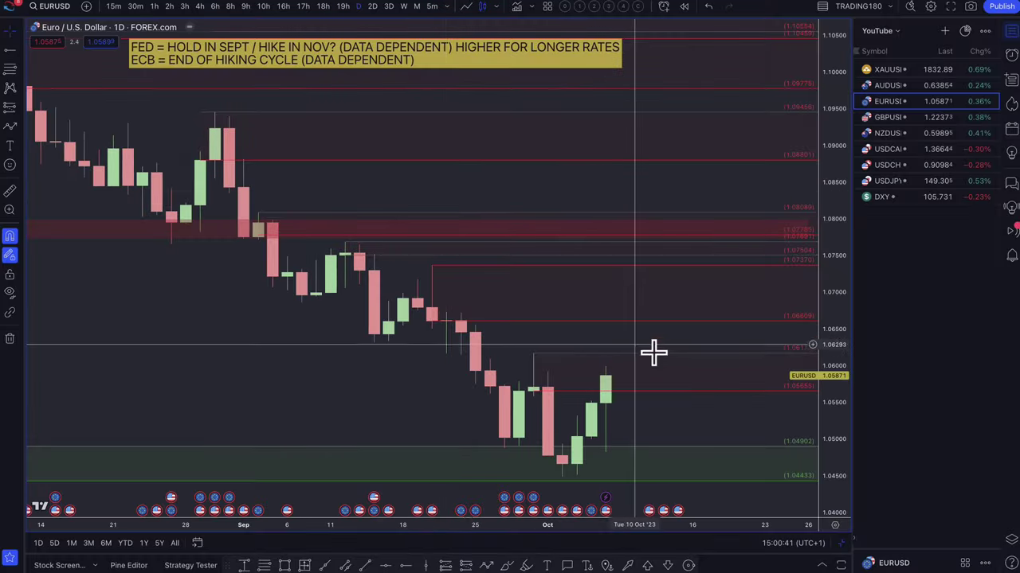
On the daily EURUSD chart, draw two downward dashed paths, from about 1.0600 to 1.0465 on 12 Oct and about 1.0690 to 1.0468 on 16 Oct.
click(10, 127)
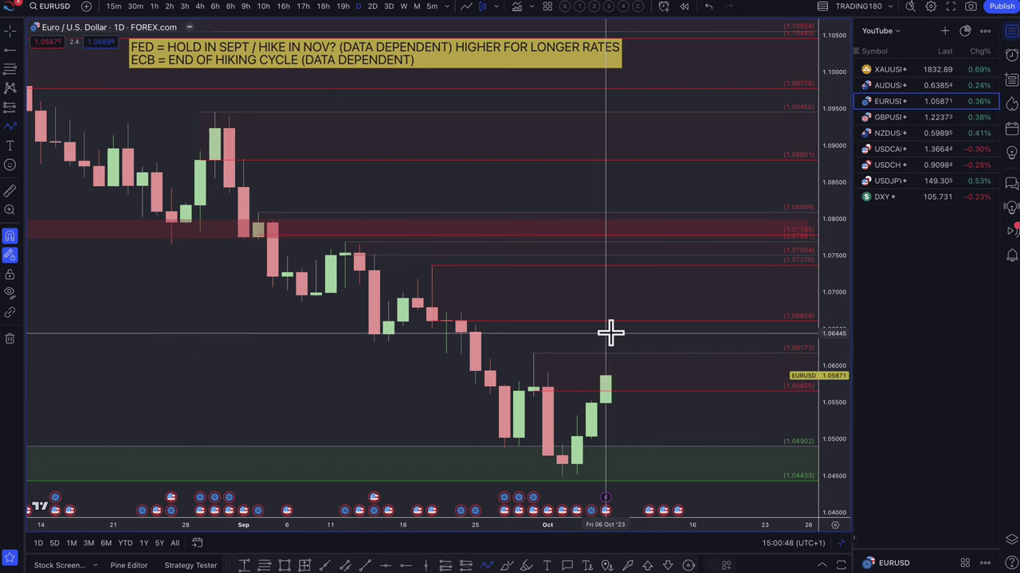
click(619, 367)
click(663, 464)
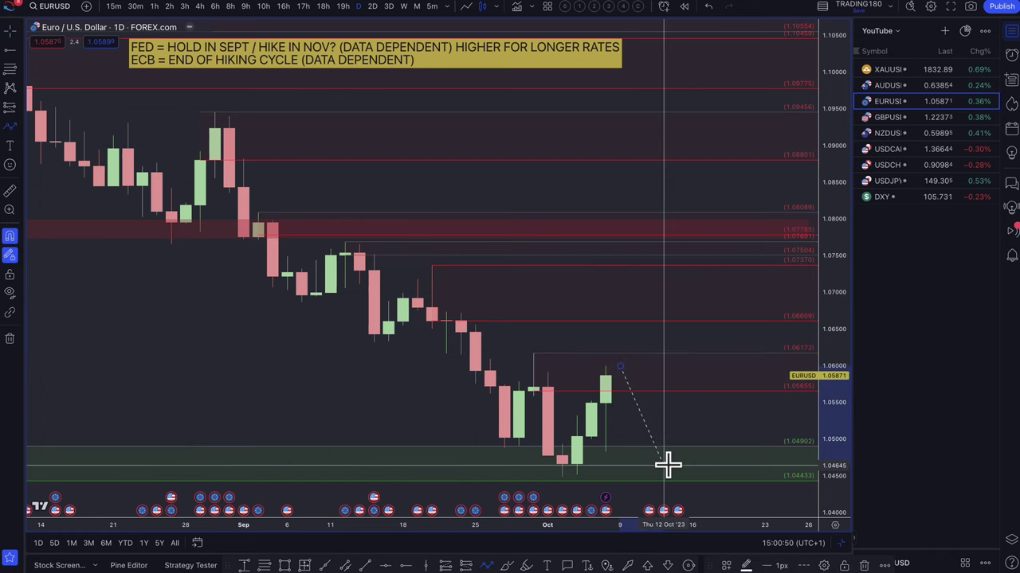
click(634, 300)
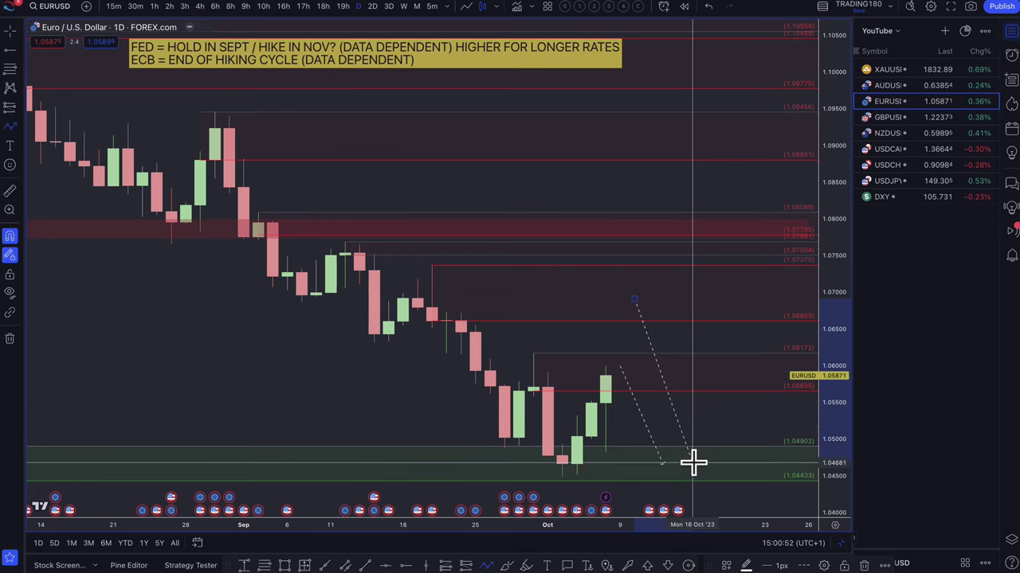
click(693, 462)
Draw a yellow rectangle zone from 15 May '23 to 18 Oct '23 between 1.06861 and 1.07044 on the EURUSD chart.
scroll(693, 455, down, 5)
scroll(719, 416, up, 2)
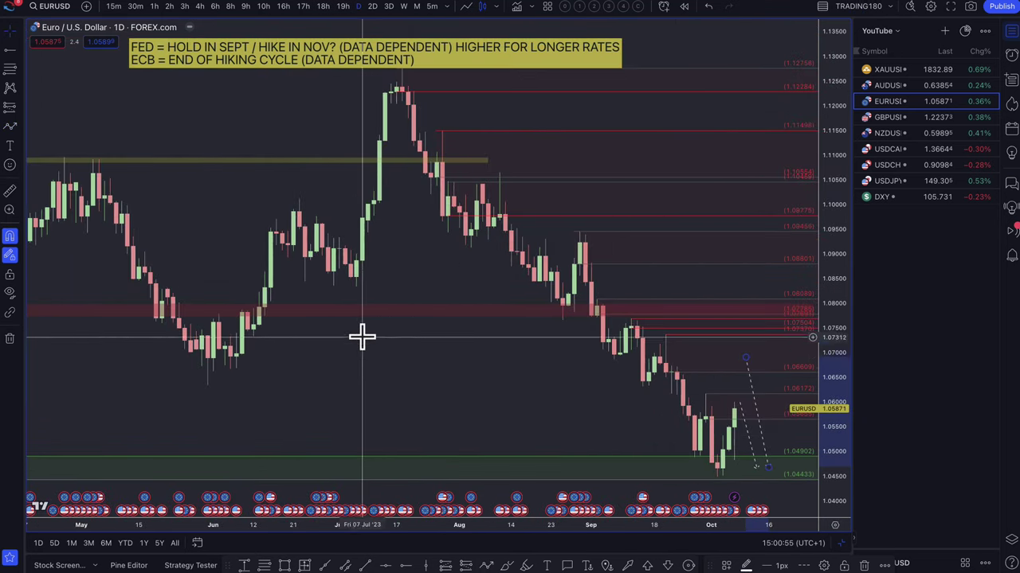
click(281, 549)
click(140, 358)
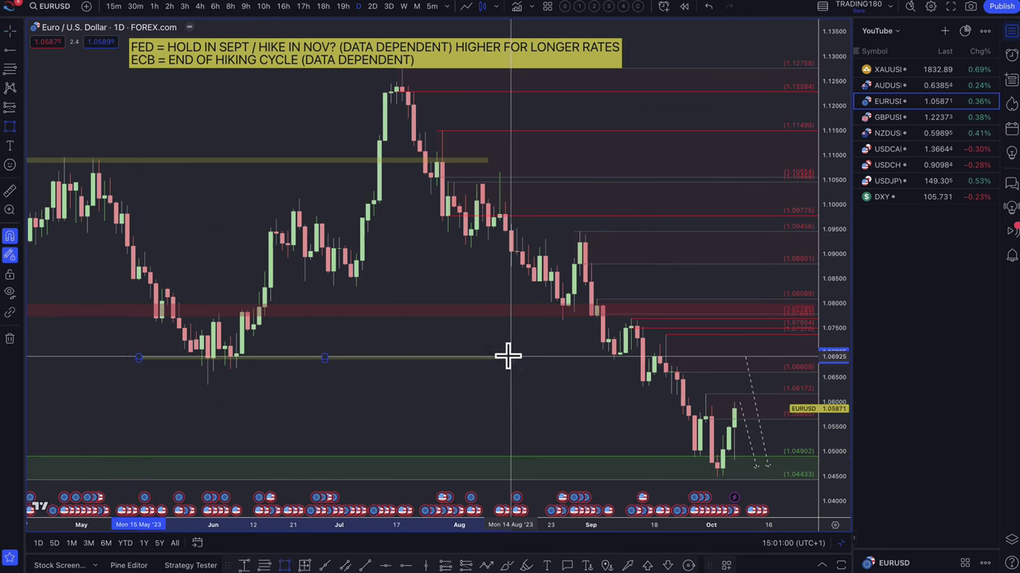
click(676, 366)
click(776, 348)
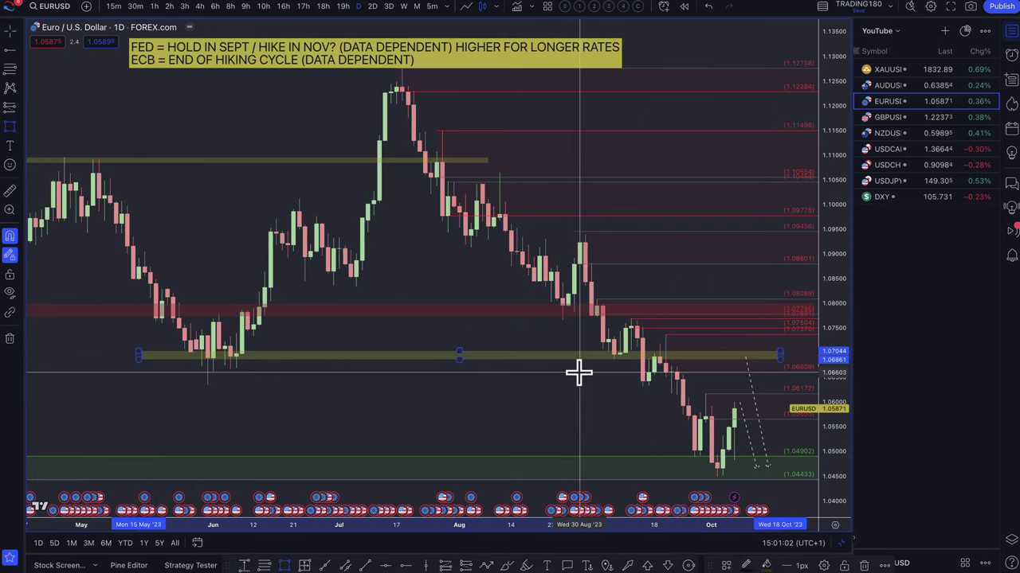
Extend the yellow zone's start back to 8 May '23 and its lower edge down to 1.06764, and review it against the projected paths.
scroll(578, 371, down, 1)
scroll(578, 371, down, 1)
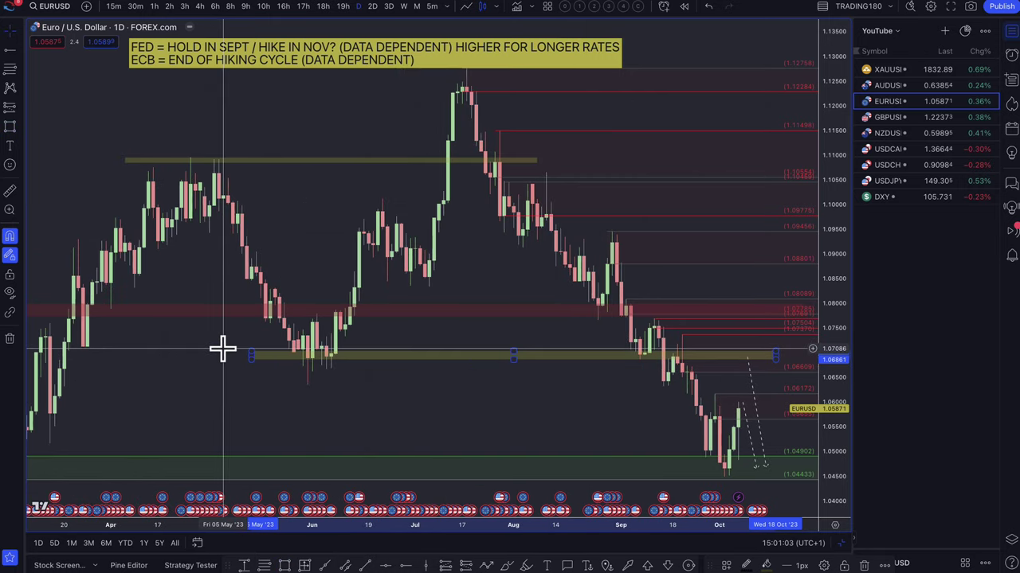
drag(250, 358, 227, 365)
scroll(300, 391, right, 5)
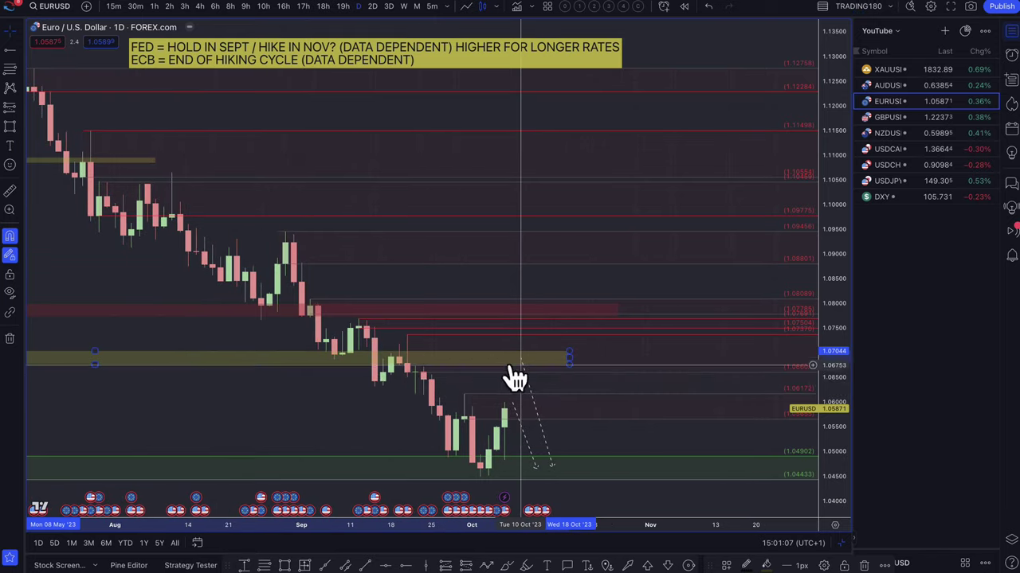
scroll(508, 383, up, 2)
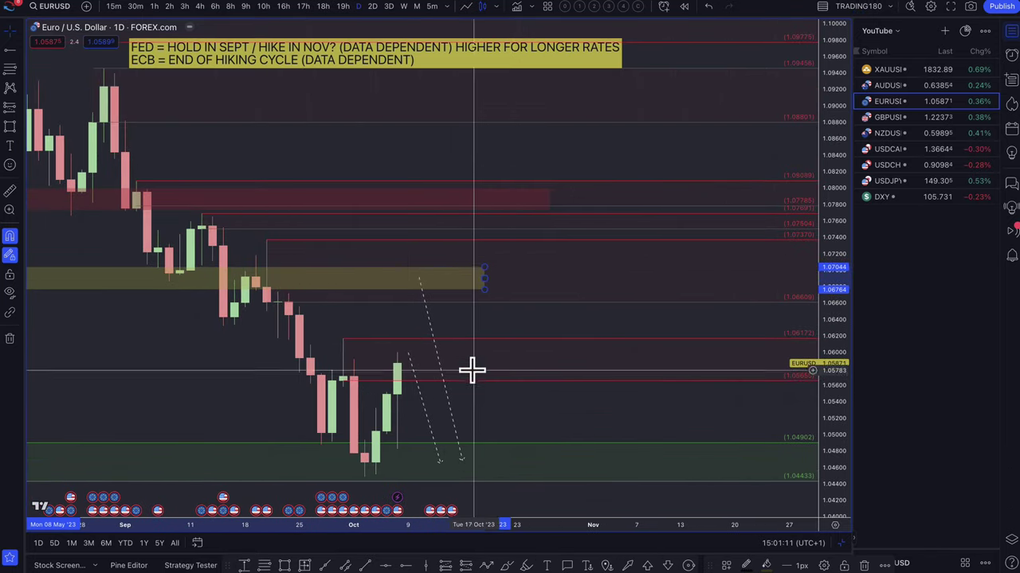
click(419, 281)
click(391, 352)
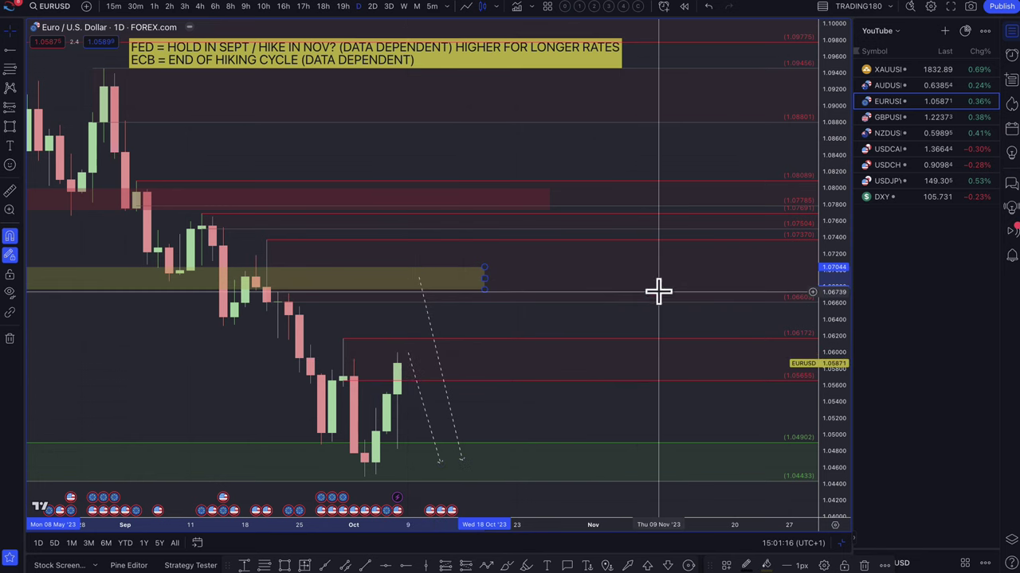
Open the daily AUDUSD chart and look over its price zones back to late 2022.
click(896, 87)
scroll(562, 307, down, 3)
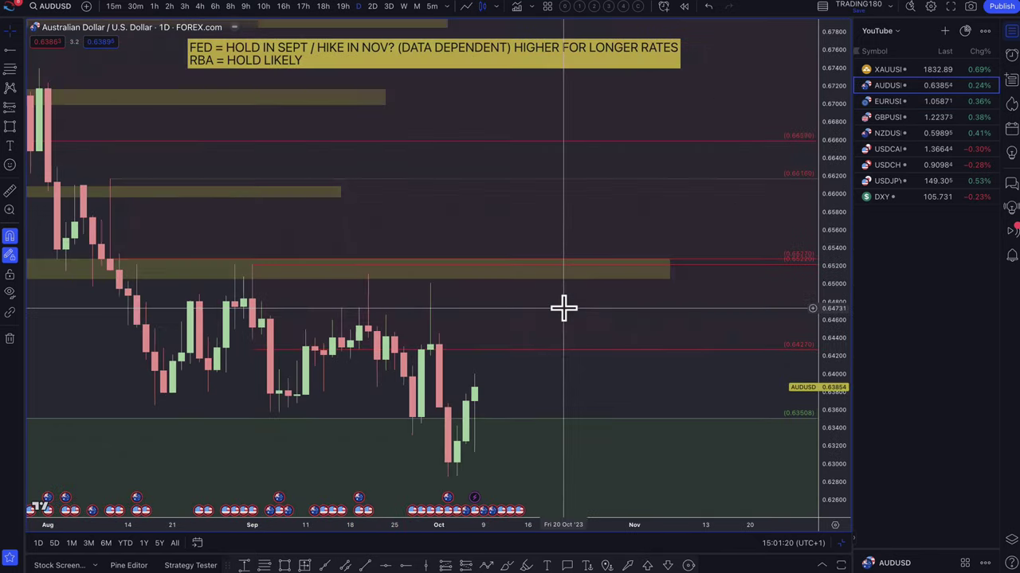
scroll(606, 363, down, 5)
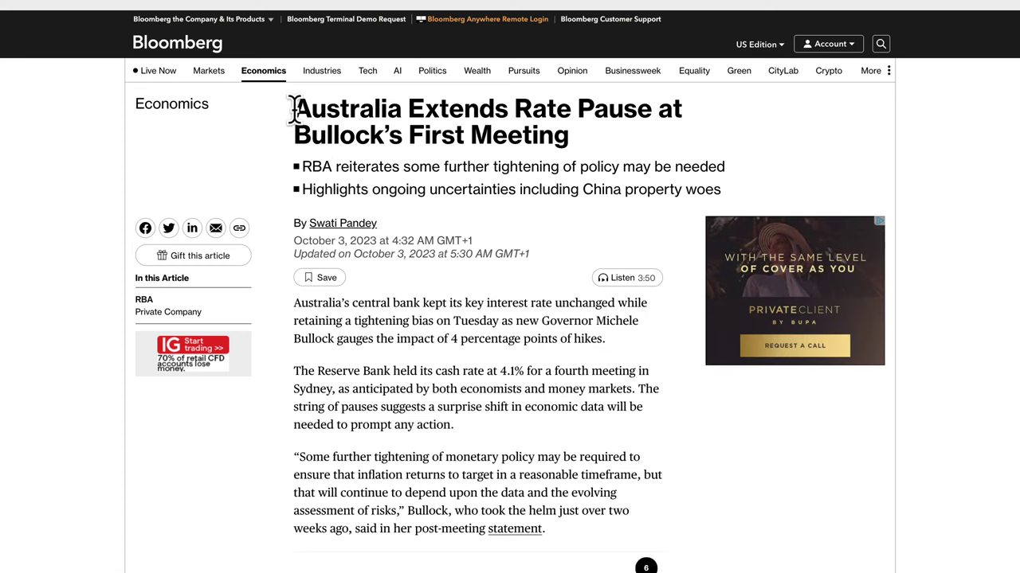
Switch to Bloomberg and read the article "Australia Extends Rate Pause at Bullock's First Meeting", highlighting its headline and both summary points.
drag(295, 109, 721, 166)
click(629, 193)
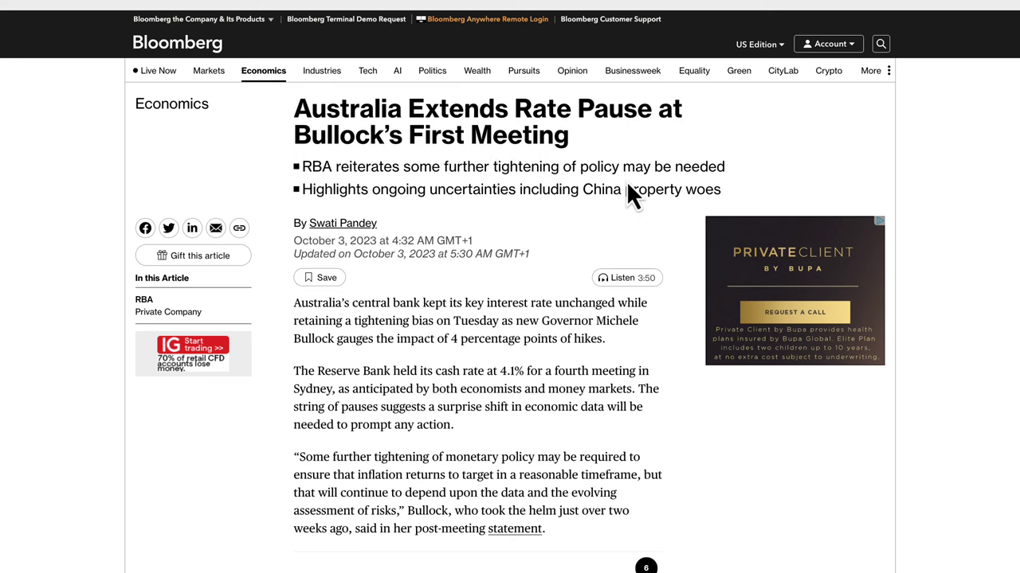
drag(441, 167, 708, 165)
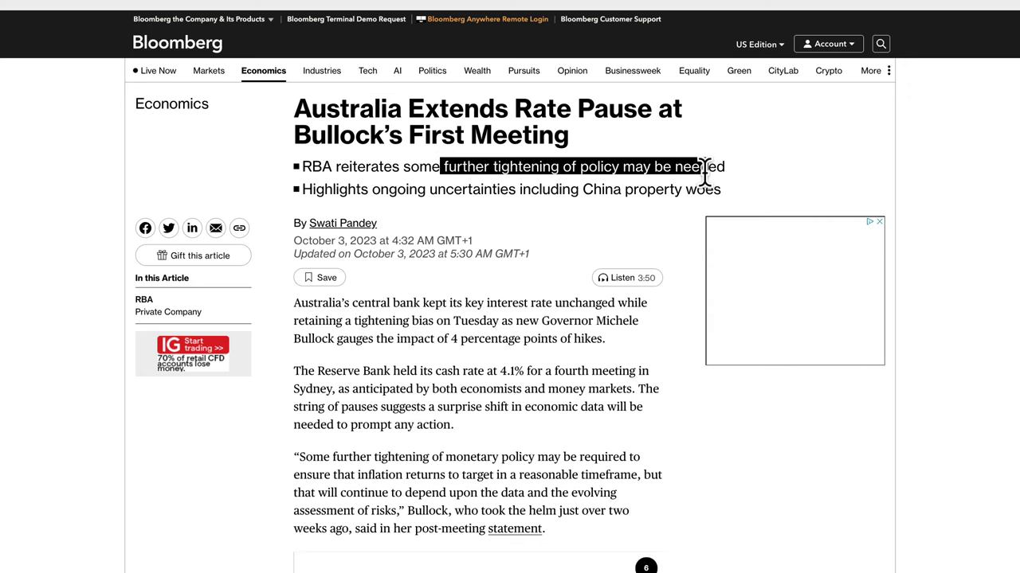
drag(331, 190, 722, 193)
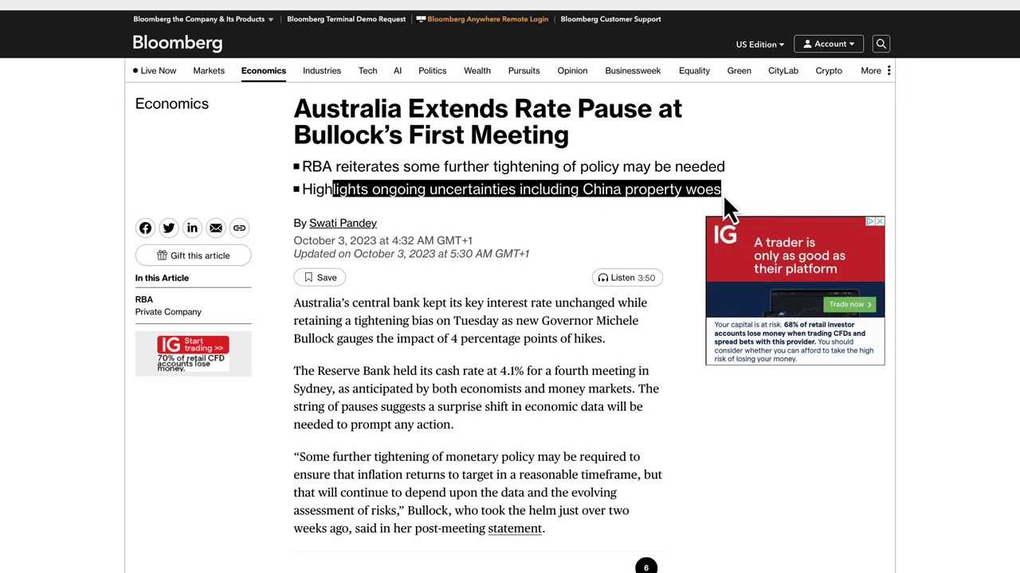
click(599, 194)
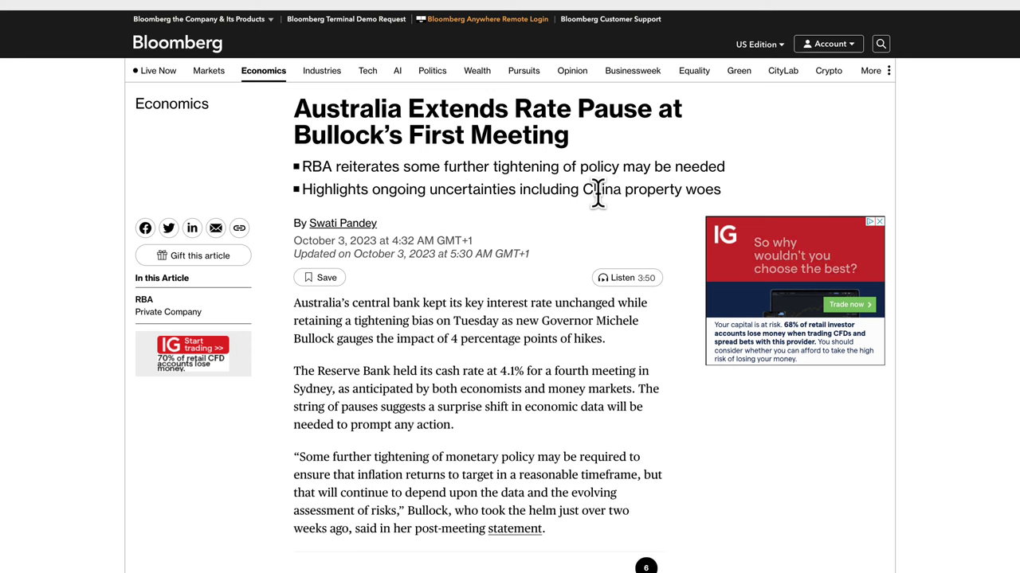
Highlight and read the article's paragraph quoting Bullock on some further tightening of monetary policy.
scroll(524, 330, down, 3)
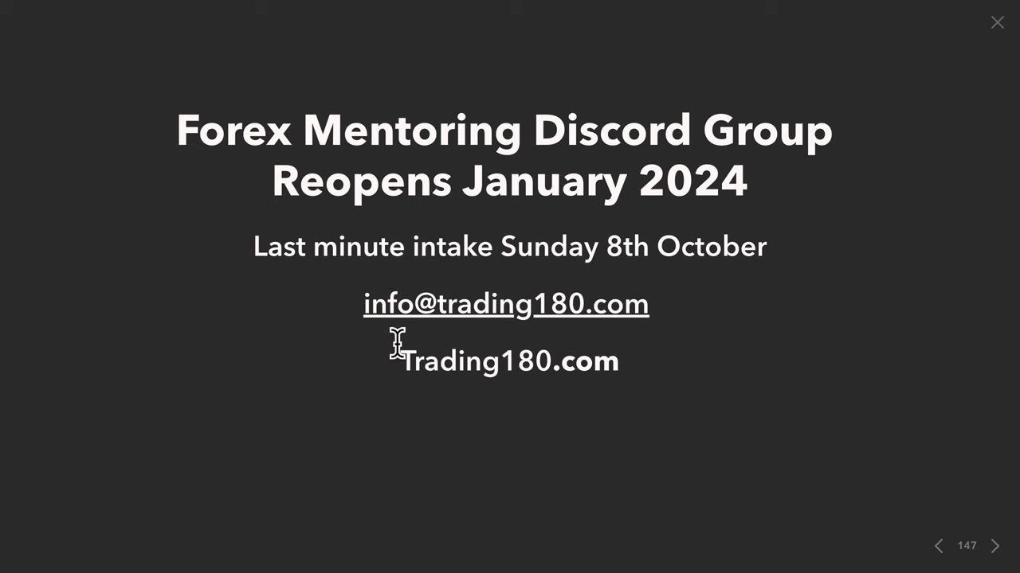
key(Left)
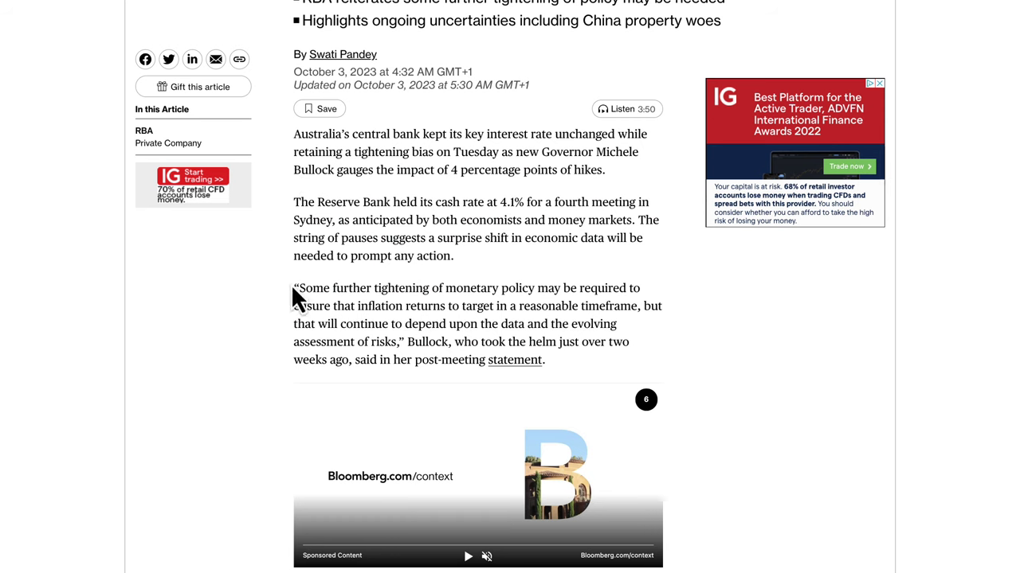
drag(295, 289, 558, 375)
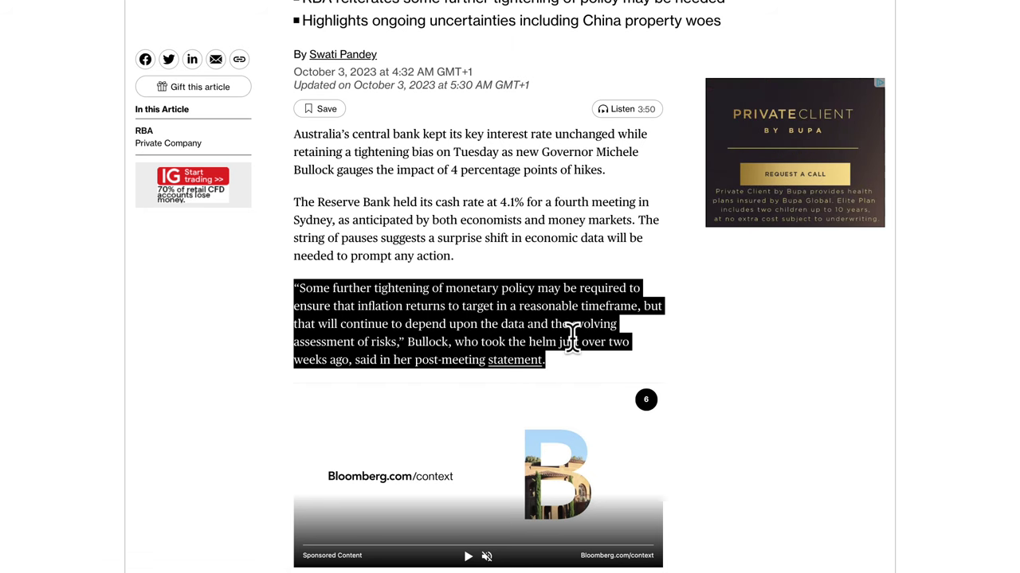
click(572, 338)
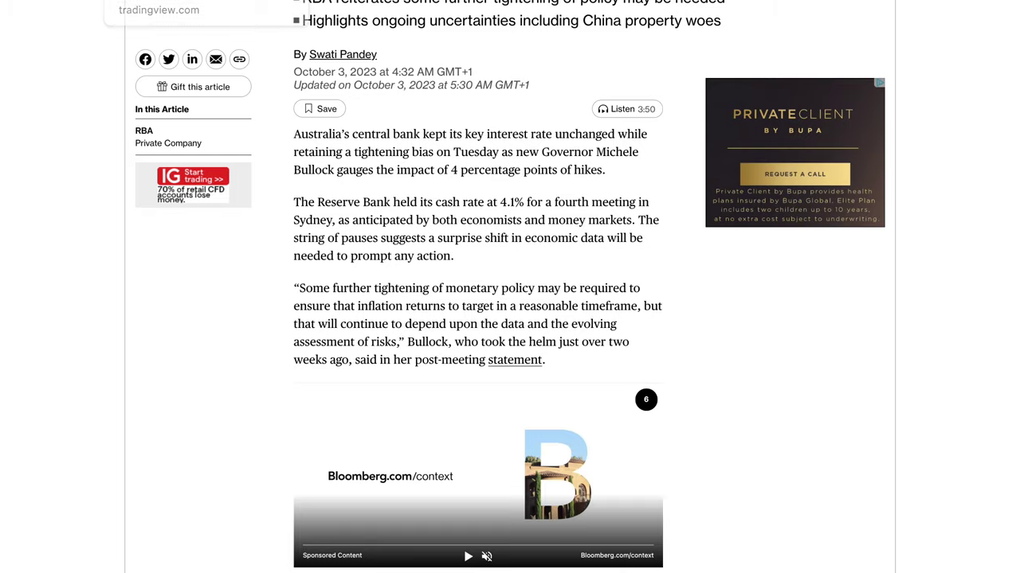
Return to the daily AUDUSD chart and draw two downward dashed paths, from about 0.6505 to 0.6395 and from about 0.6585 to 0.6435.
click(160, 0)
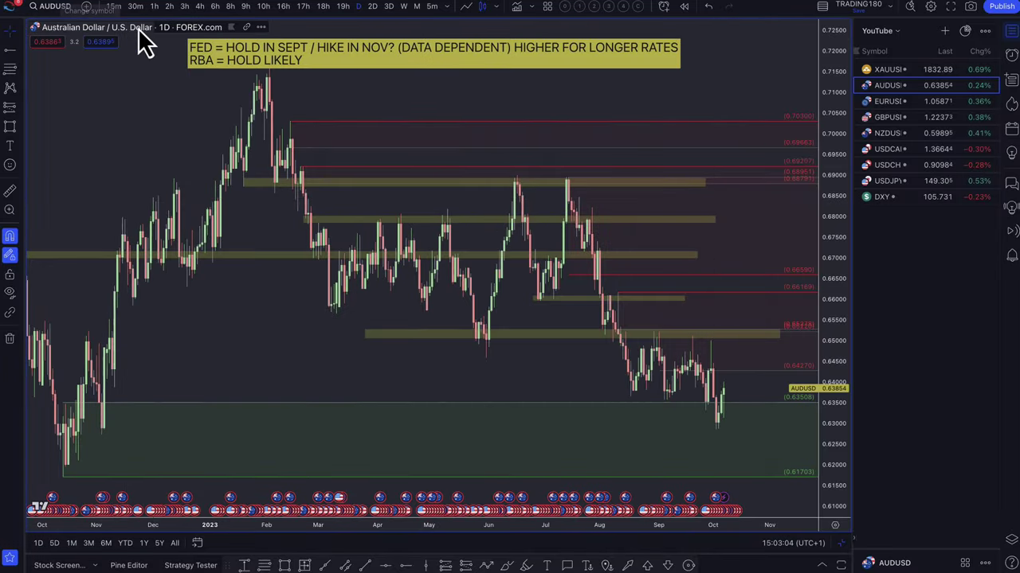
scroll(746, 307, up, 2)
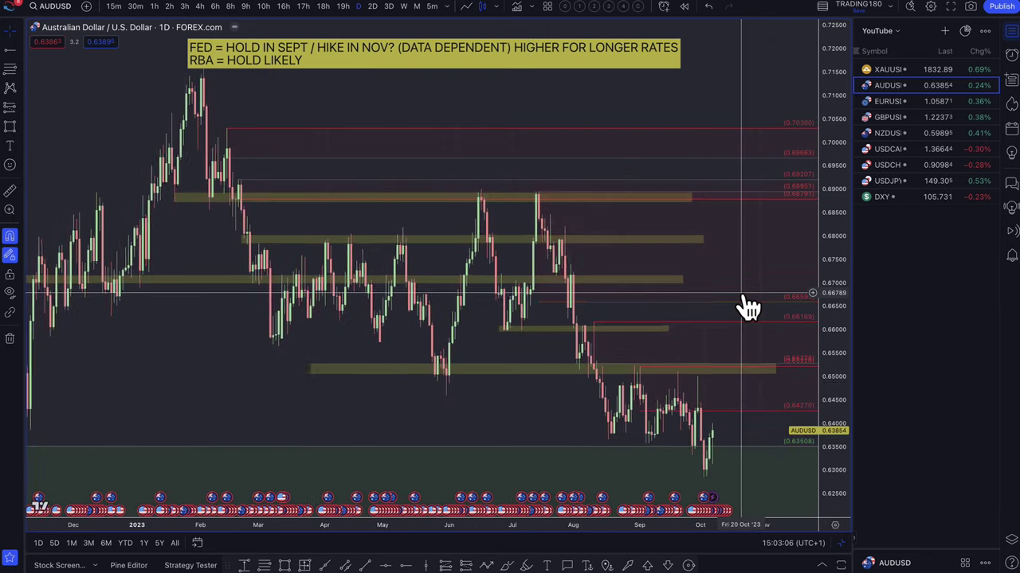
scroll(747, 308, up, 1)
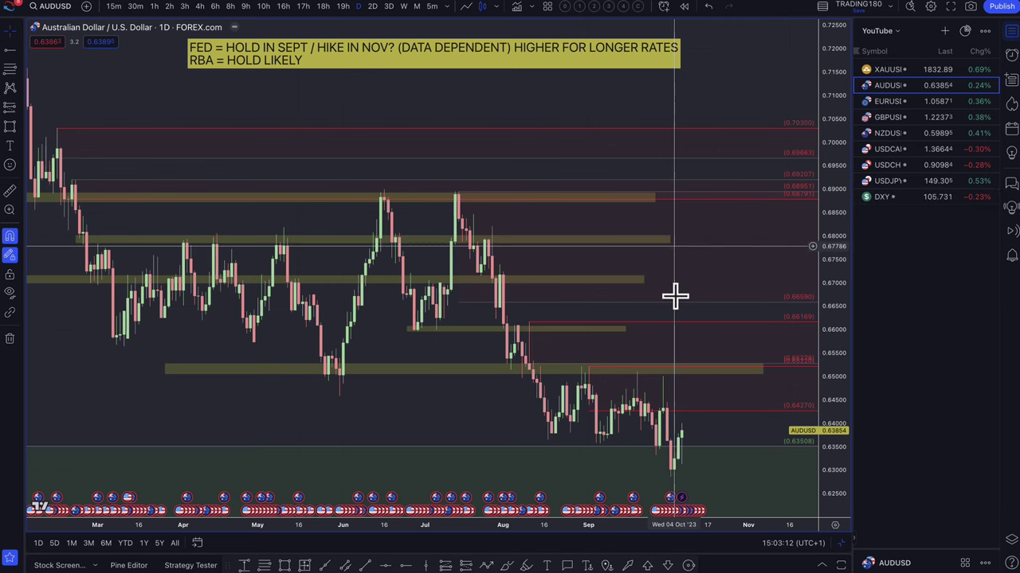
scroll(685, 382, down, 3)
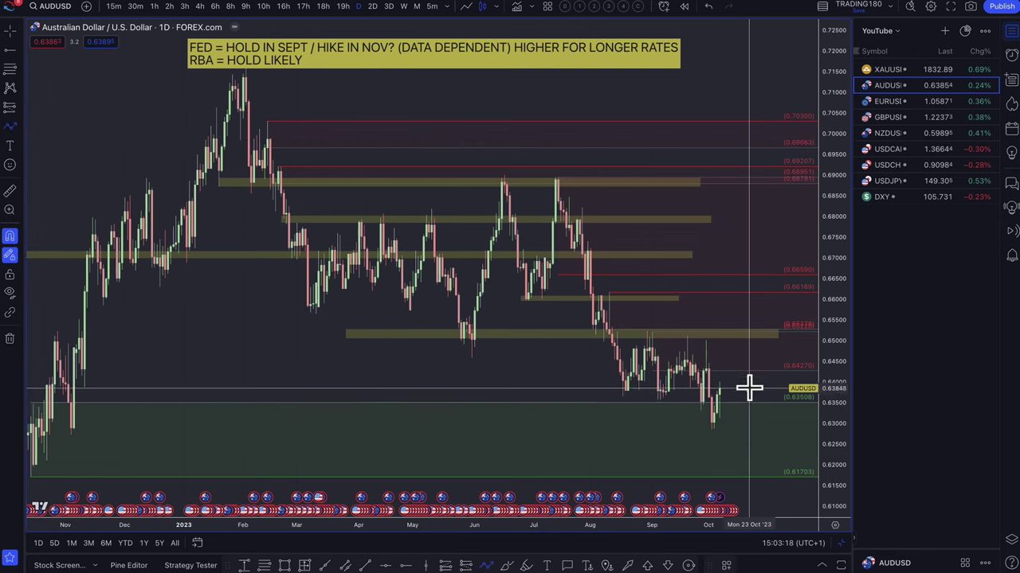
click(731, 339)
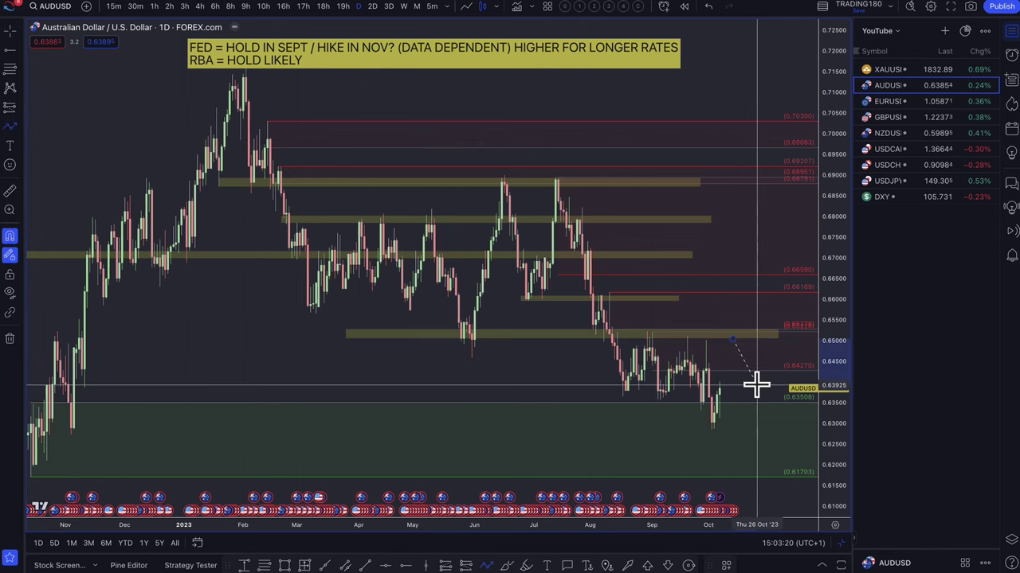
click(755, 383)
click(740, 305)
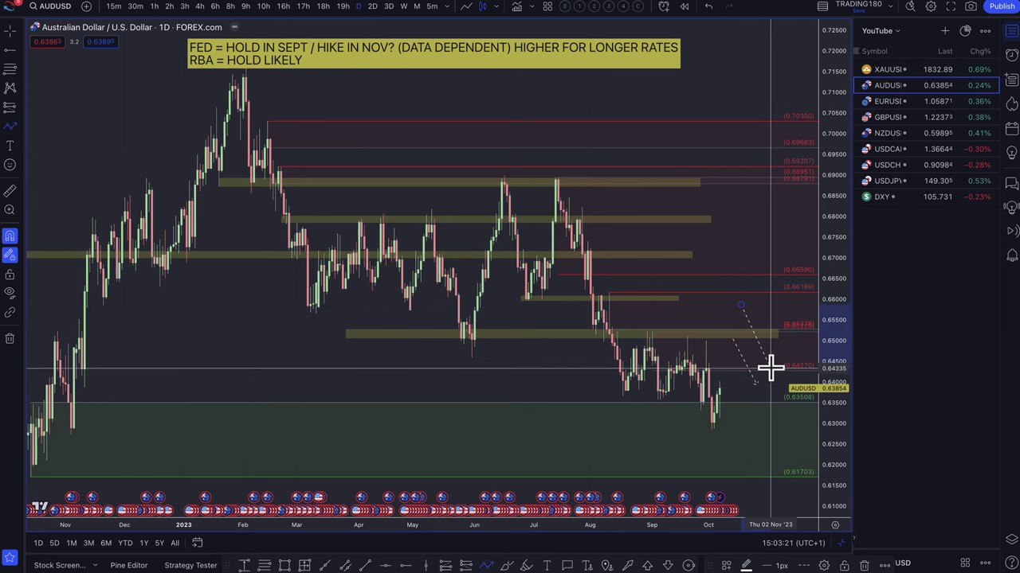
click(769, 367)
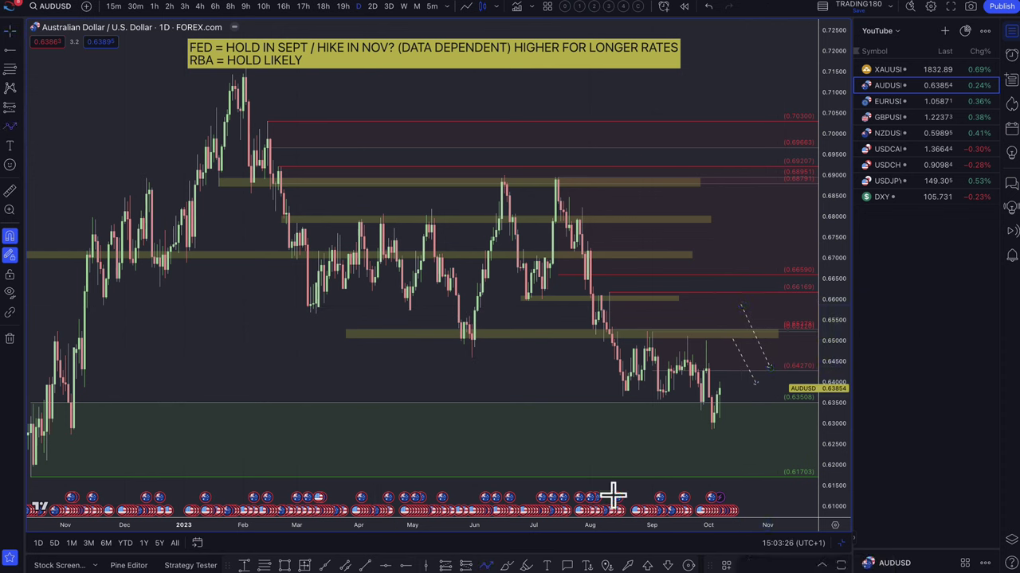
Draw a dashed path on the AUDUSD chart from about 0.6385 down to about 0.6290 and back up to about 0.6385.
click(722, 388)
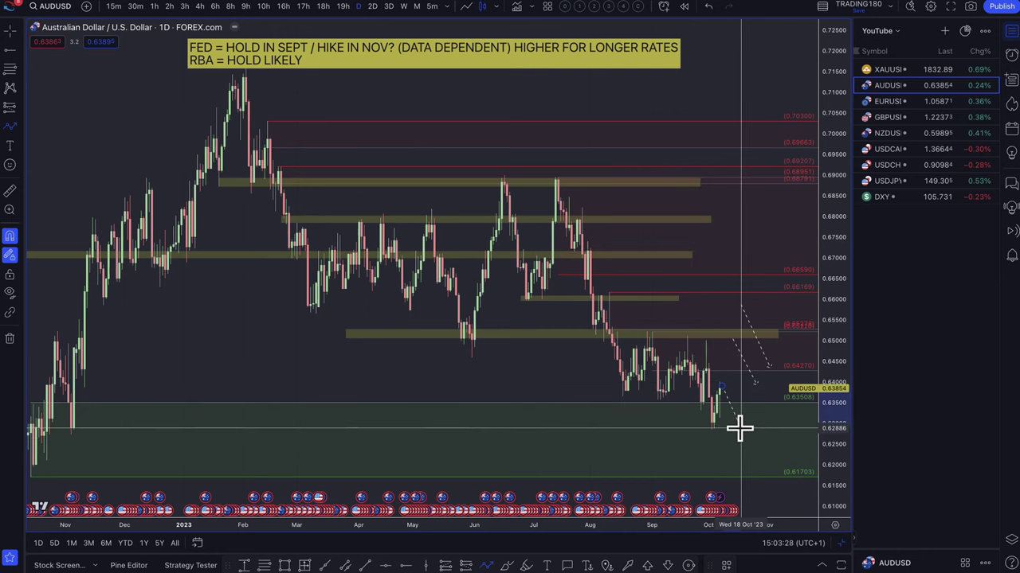
click(741, 426)
click(754, 387)
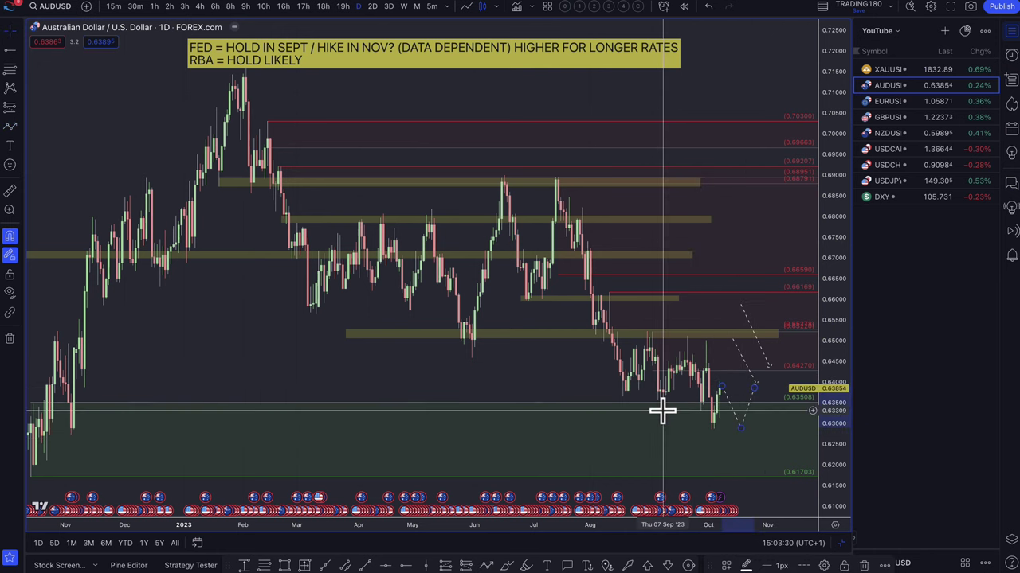
scroll(661, 412, up, 3)
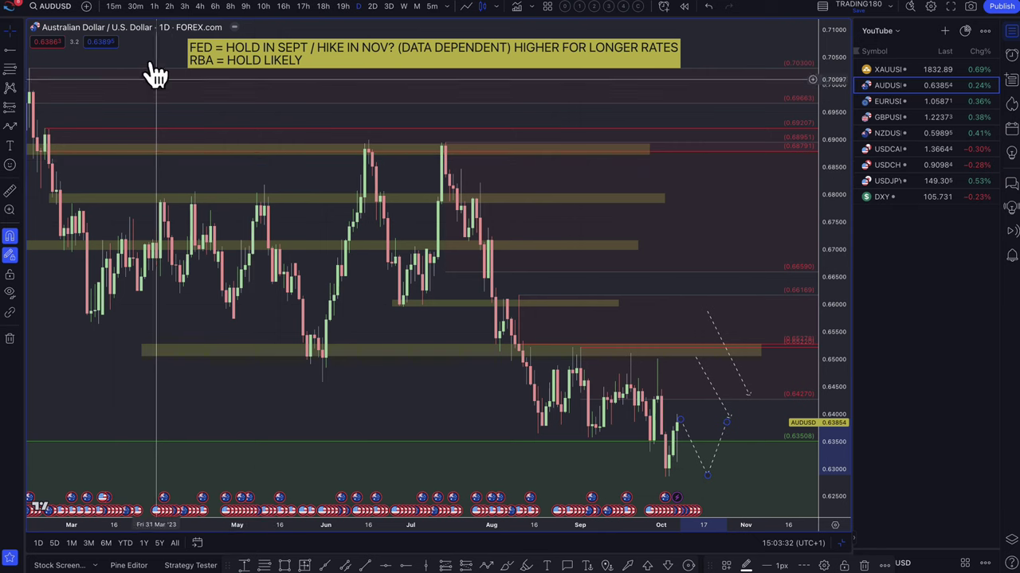
Open the daily XAUUSD chart and handwrite "TY" with "5%" beneath it in the empty area above the early candles.
click(885, 72)
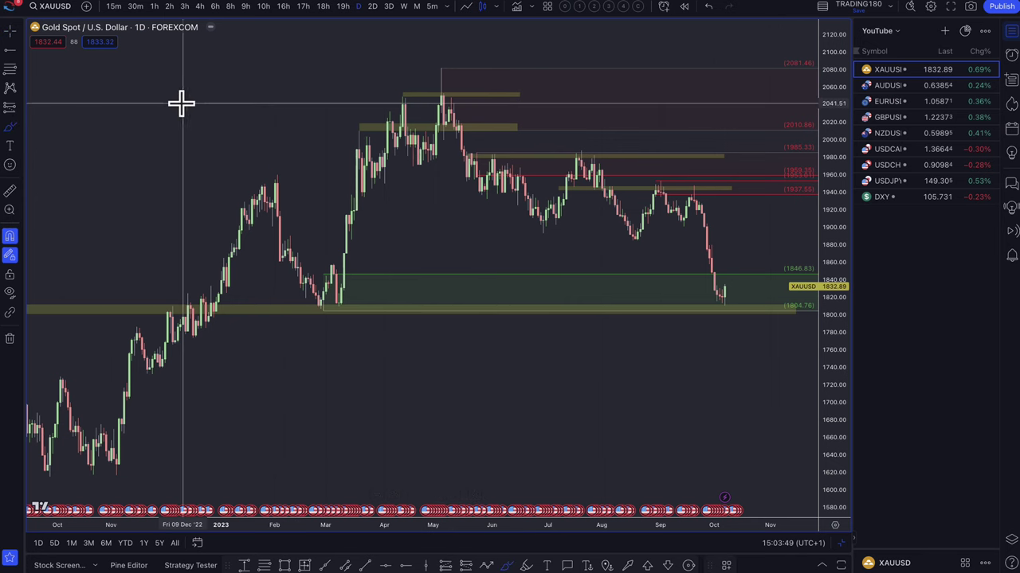
drag(160, 78, 165, 125)
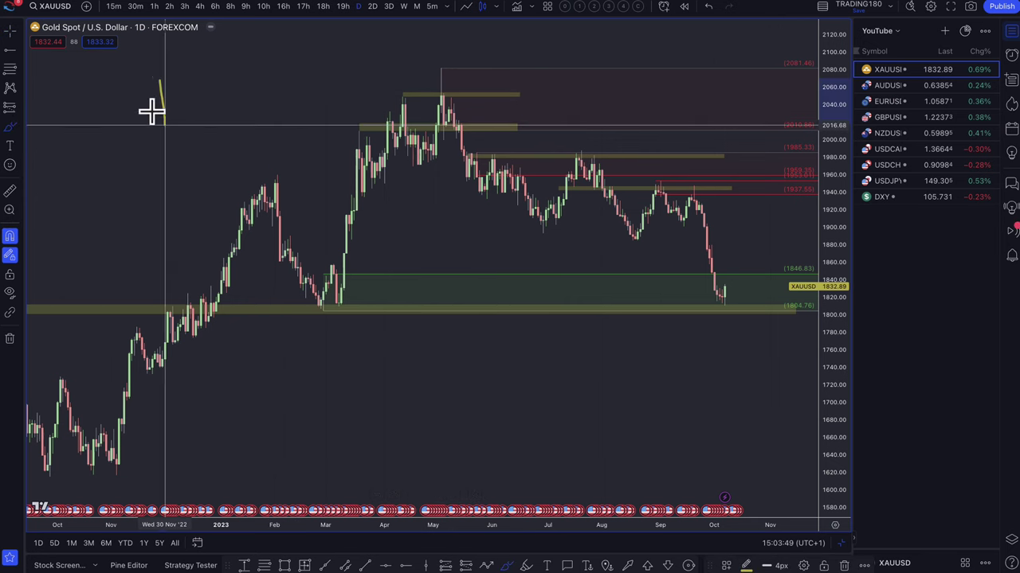
mouse_move(130, 82)
mouse_down()
mouse_move(185, 72)
mouse_move(230, 90)
mouse_move(223, 122)
mouse_up()
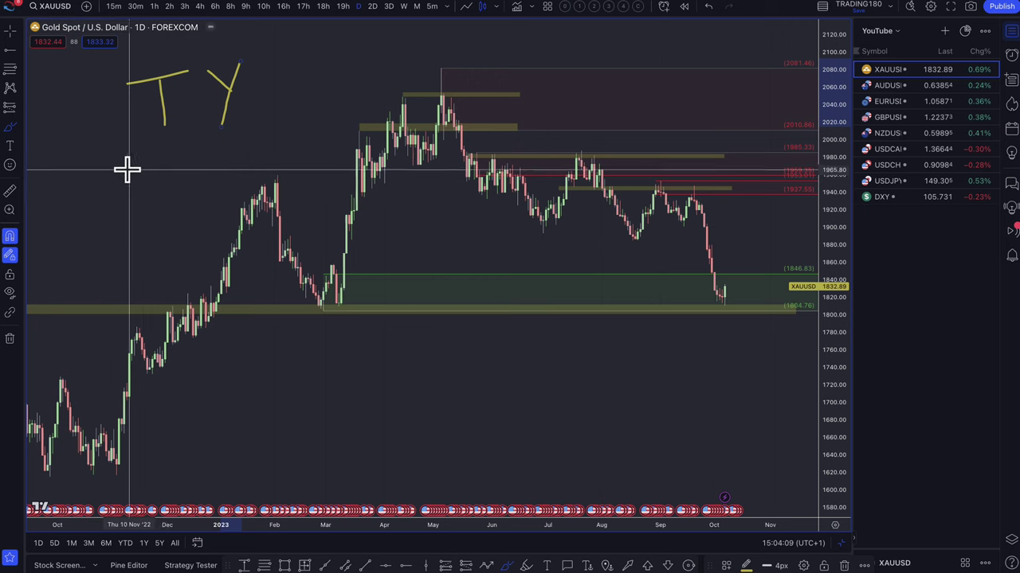
mouse_move(144, 157)
mouse_down()
mouse_move(96, 171)
mouse_move(111, 212)
mouse_up()
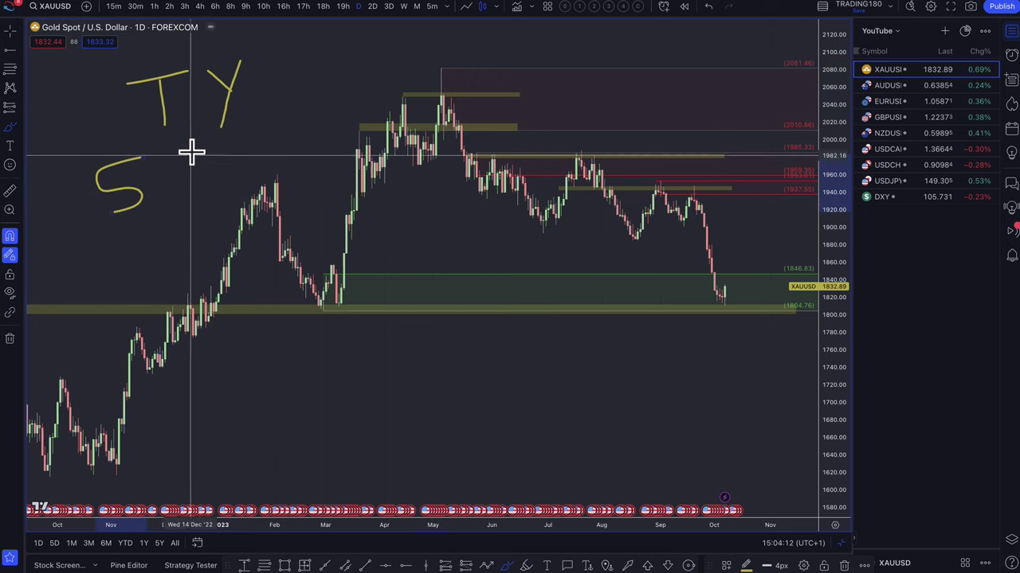
drag(191, 152, 168, 220)
drag(162, 158, 159, 164)
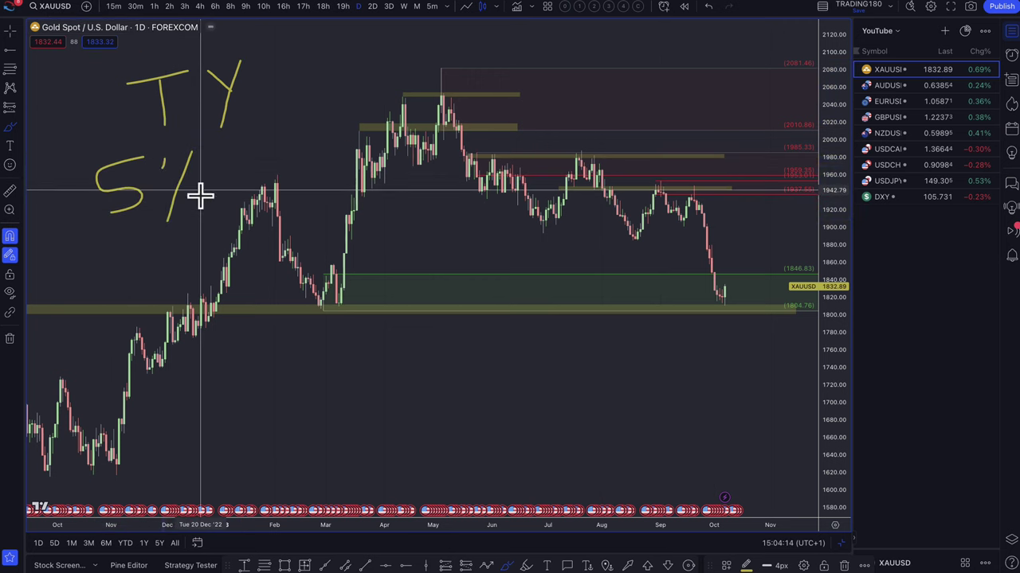
drag(200, 196, 199, 203)
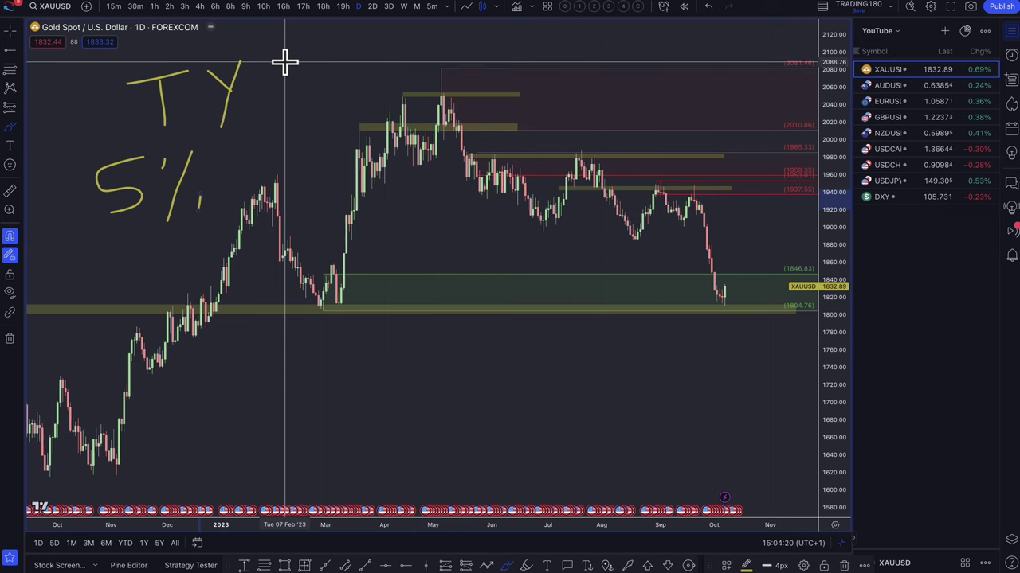
Handwrite "4.5" followed by "5%" with the brush beside the TY note on the gold chart.
mouse_move(284, 73)
mouse_down()
mouse_move(291, 96)
mouse_move(317, 92)
mouse_move(307, 110)
mouse_up()
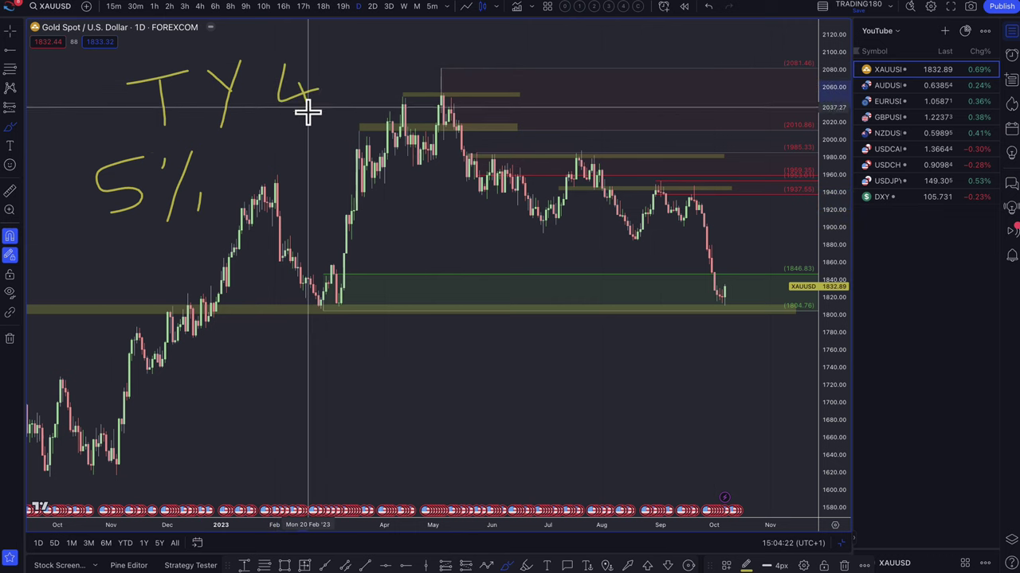
click(339, 93)
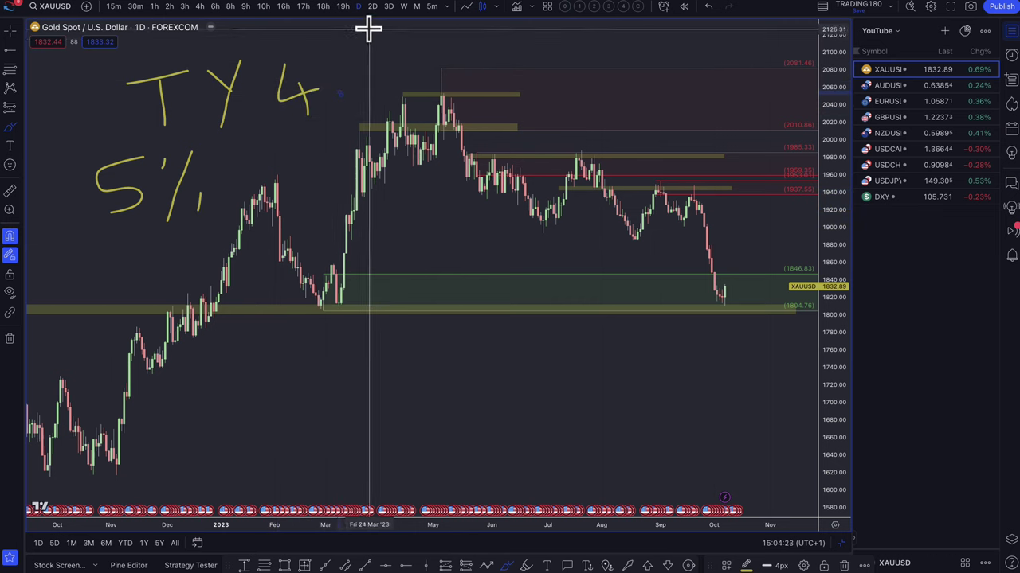
mouse_move(369, 32)
mouse_down()
mouse_move(376, 57)
mouse_move(366, 78)
mouse_up()
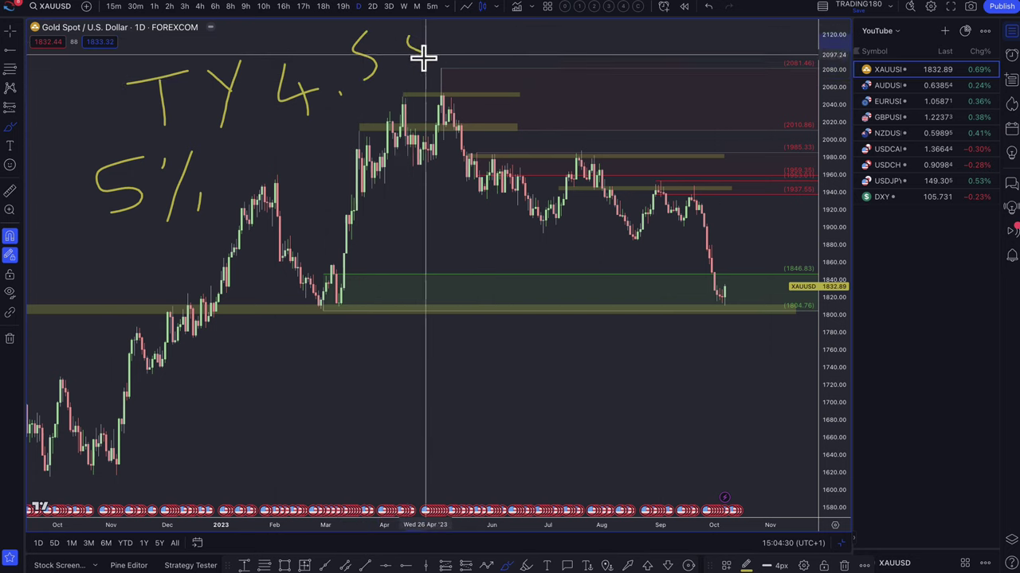
mouse_move(409, 34)
mouse_down()
mouse_move(433, 28)
mouse_move(448, 51)
mouse_up()
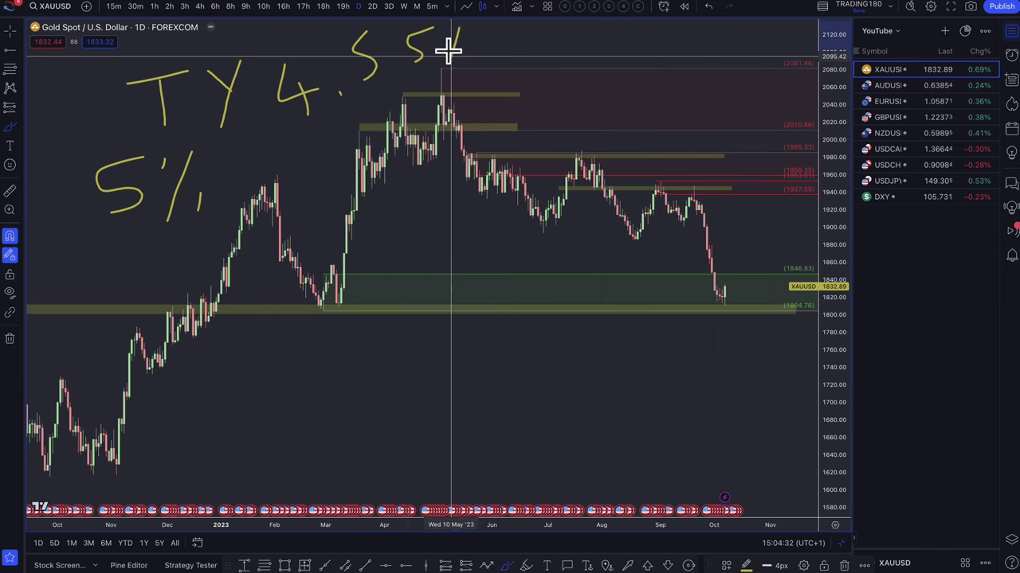
click(472, 49)
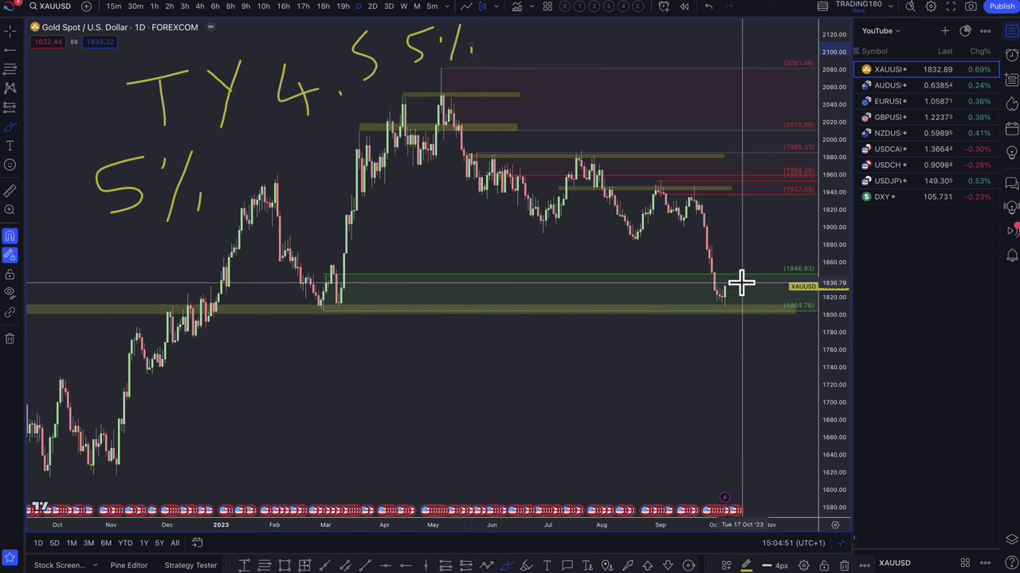
Circle the latest October gold candles around 1820 with the brush.
mouse_move(741, 283)
mouse_down()
mouse_move(701, 303)
mouse_move(683, 291)
mouse_up()
scroll(661, 310, down, 3)
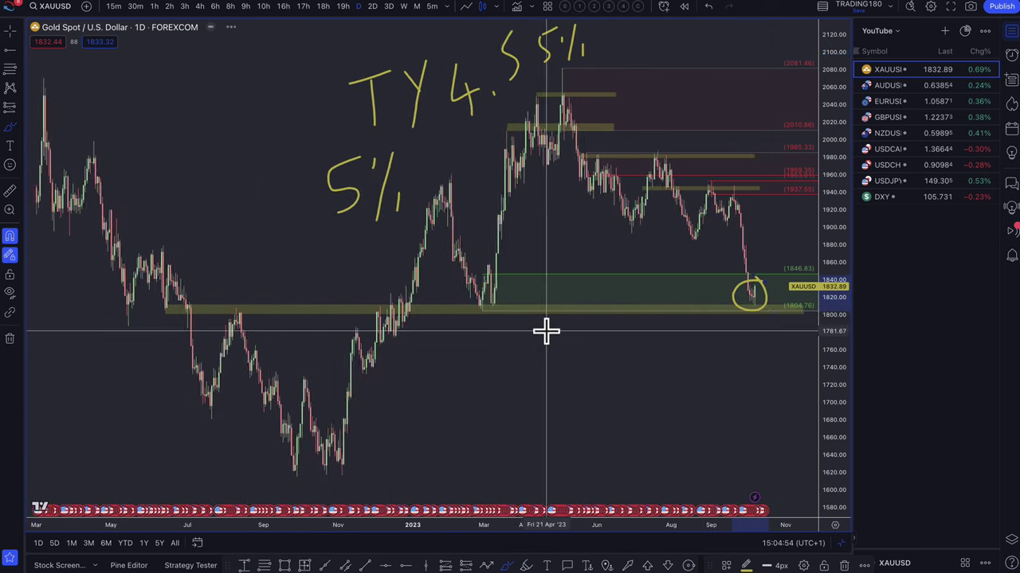
scroll(546, 331, down, 1)
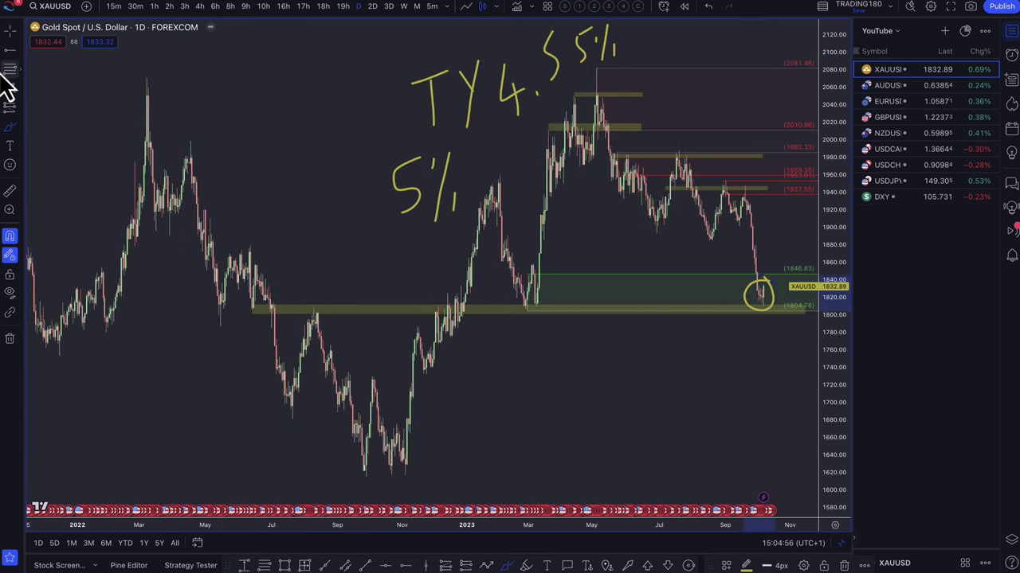
scroll(325, 221, up, 4)
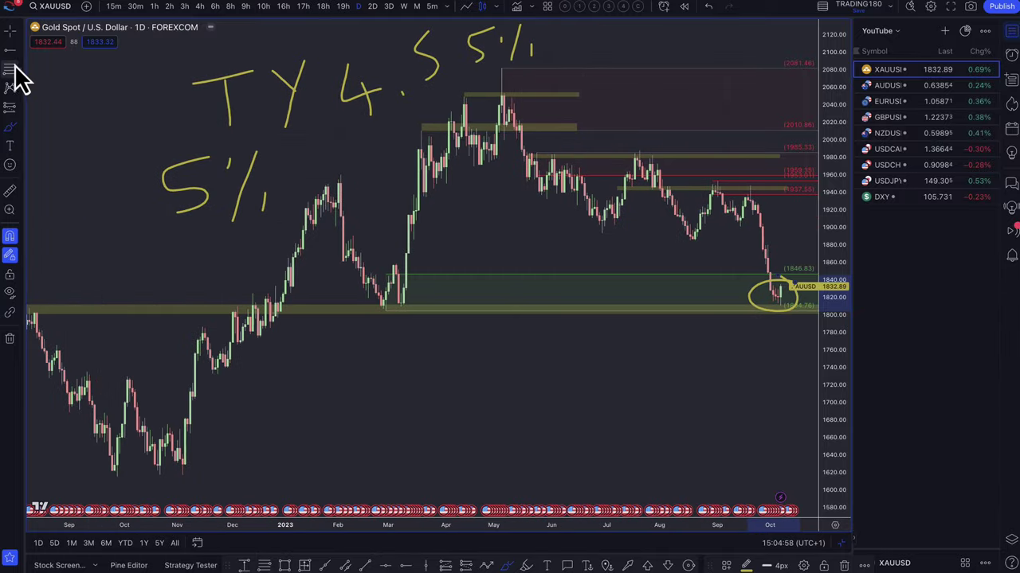
Mark green demand zones at 1814.99–1767.32, 1754.74–1732.55 and 1712.38–1702.23 on the gold chart, applying the 2. DEMAND template.
click(10, 69)
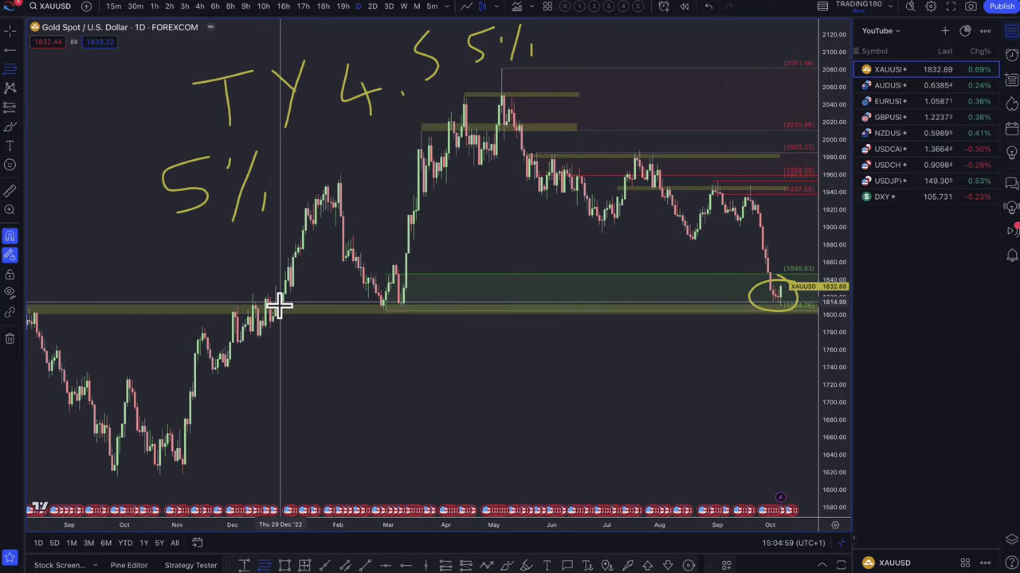
click(239, 344)
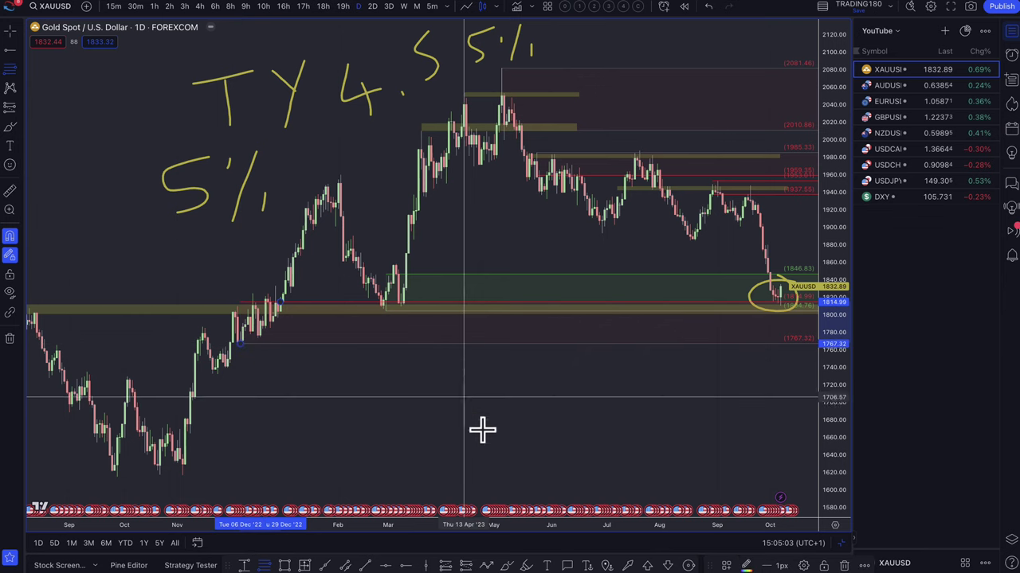
click(726, 566)
click(744, 402)
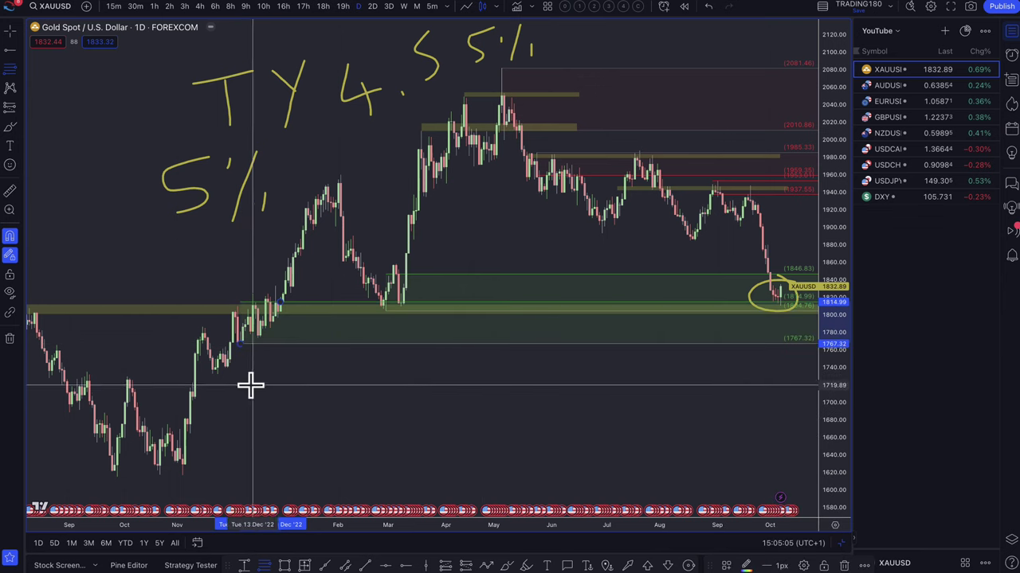
click(225, 356)
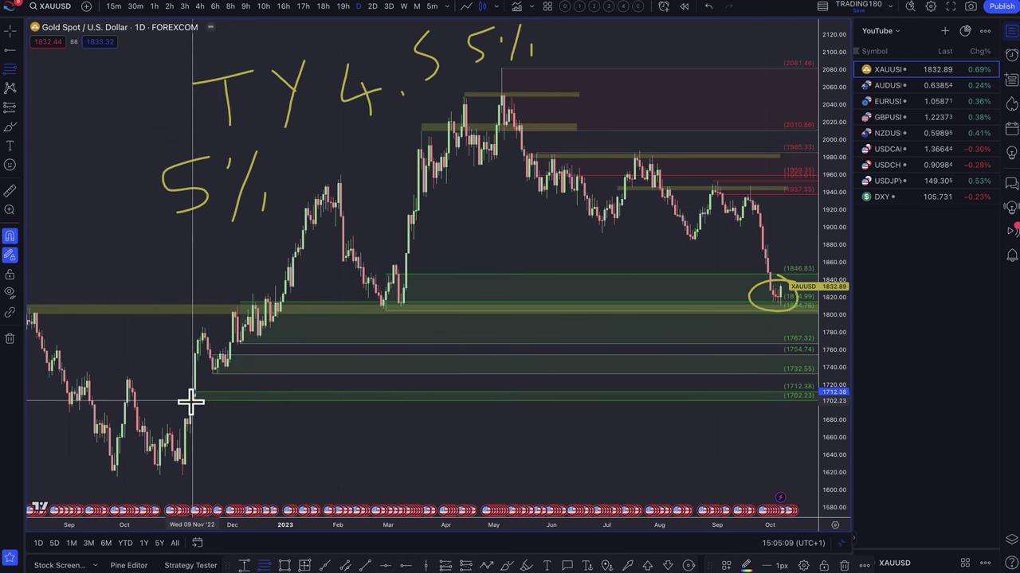
Delete the old green zone between 1846.83 and 1804.76 and the hand-drawn circle around the latest candles.
scroll(327, 414, up, 5)
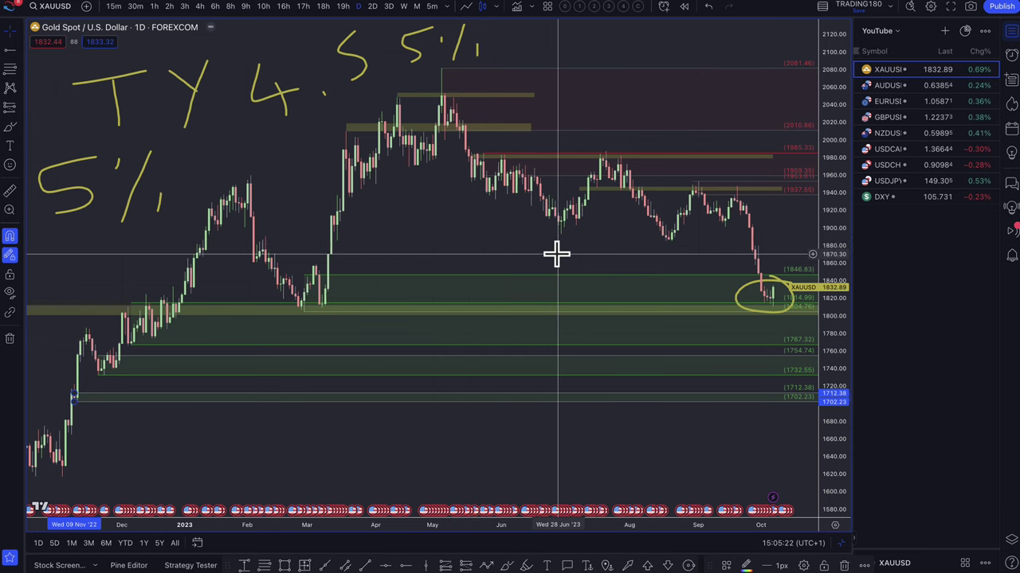
right_click(519, 285)
click(522, 289)
key(Delete)
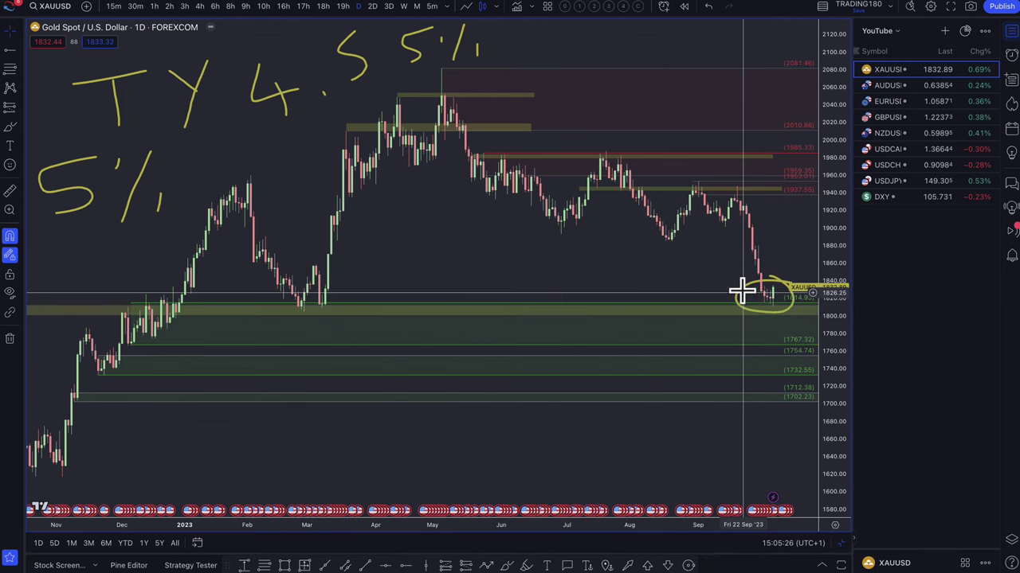
scroll(741, 286, down, 5)
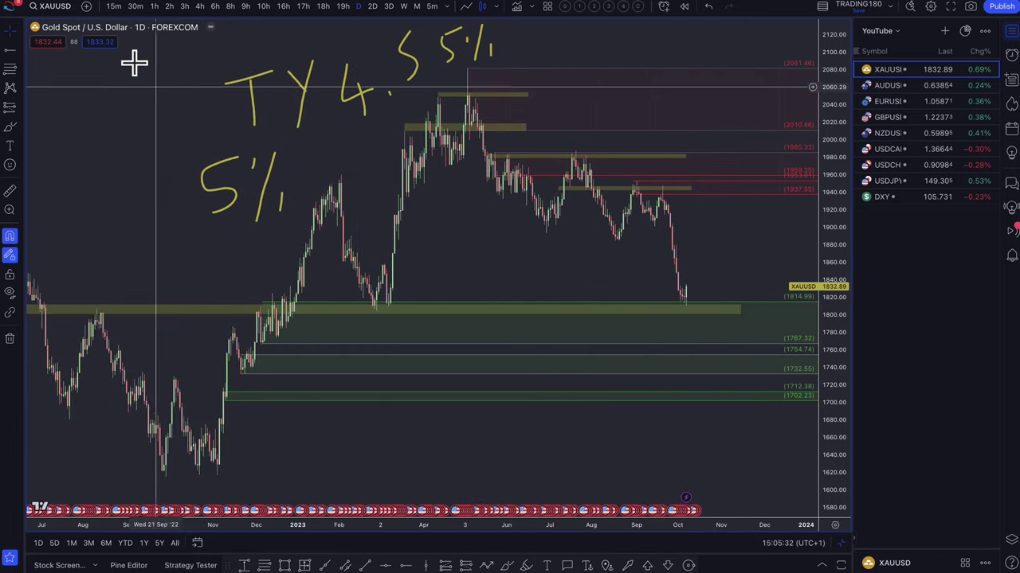
Mark a zone from 1864.90 to 1879.91 starting at the 29 September gold candle and apply the 1. SUPPLY template.
scroll(528, 204, up, 3)
scroll(528, 205, up, 5)
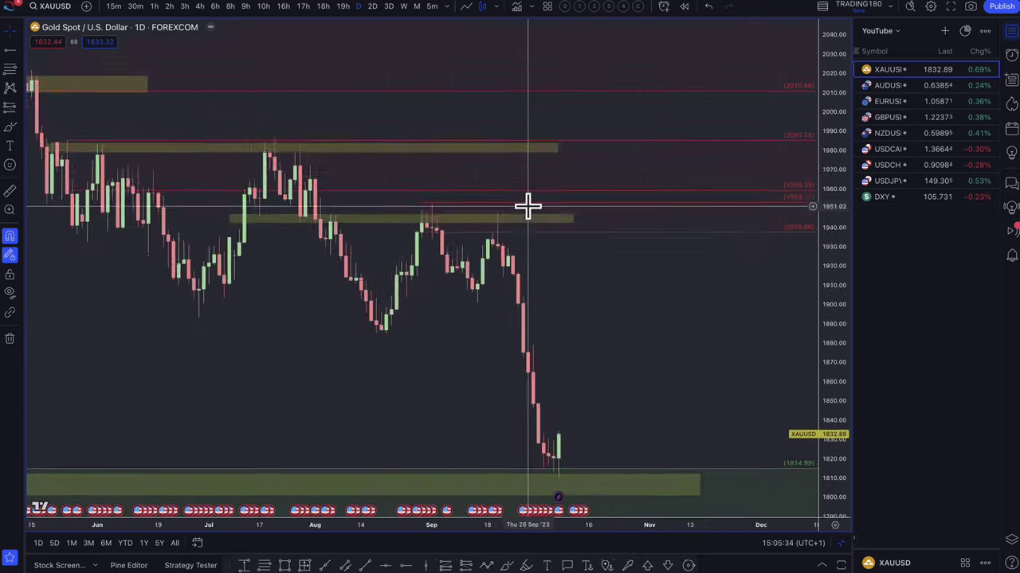
scroll(601, 362, down, 6)
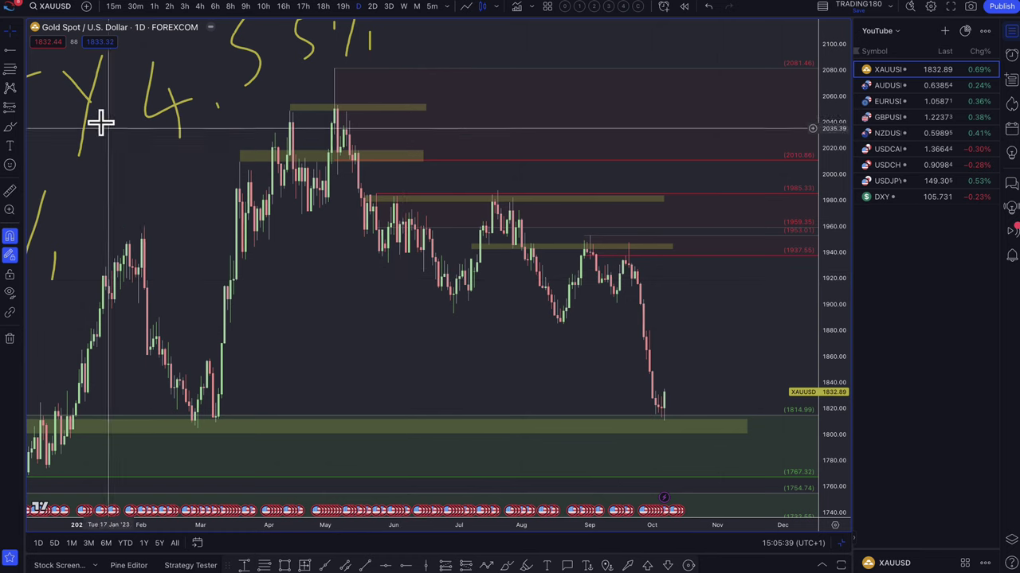
scroll(441, 207, up, 8)
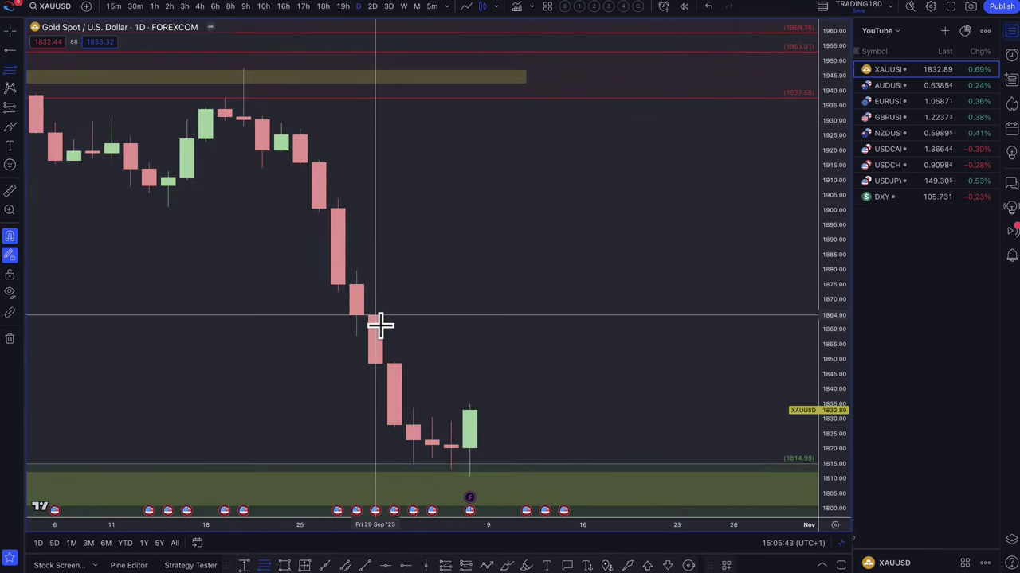
click(375, 315)
click(383, 273)
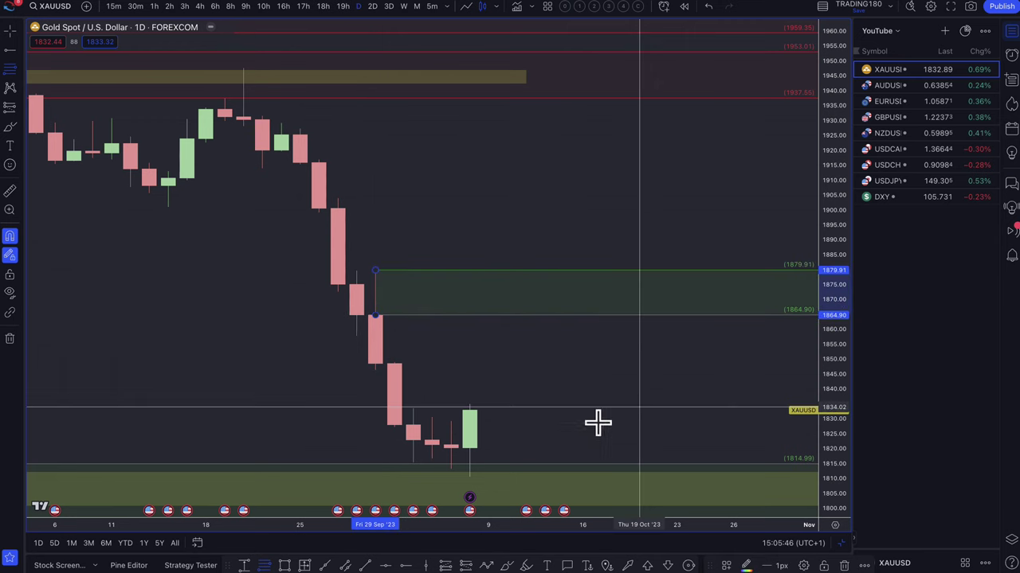
click(702, 566)
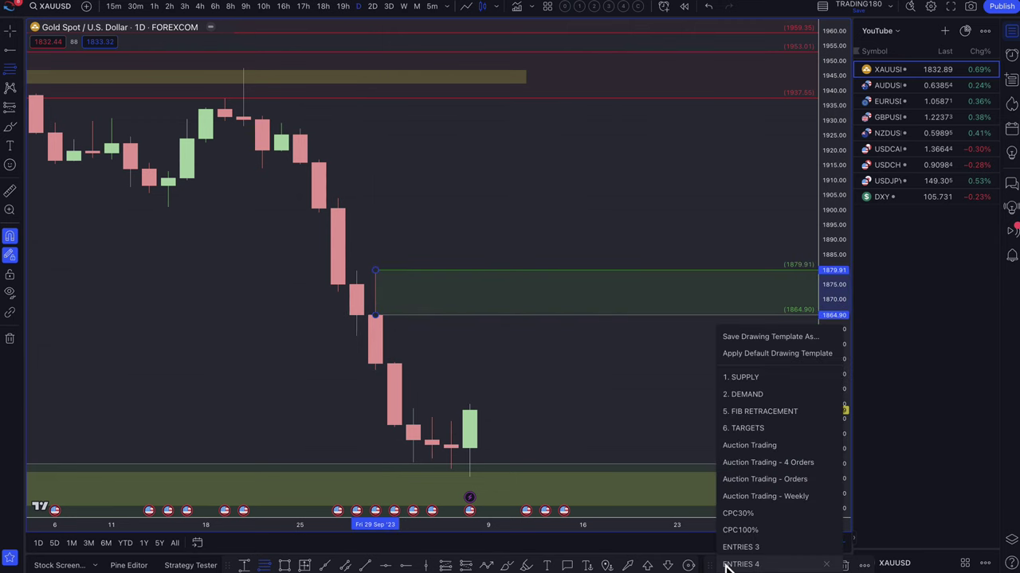
click(762, 377)
Draw a dashed path from the latest gold candle at about 1833 up to about 1872 and down to about 1820.
scroll(255, 292, down, 3)
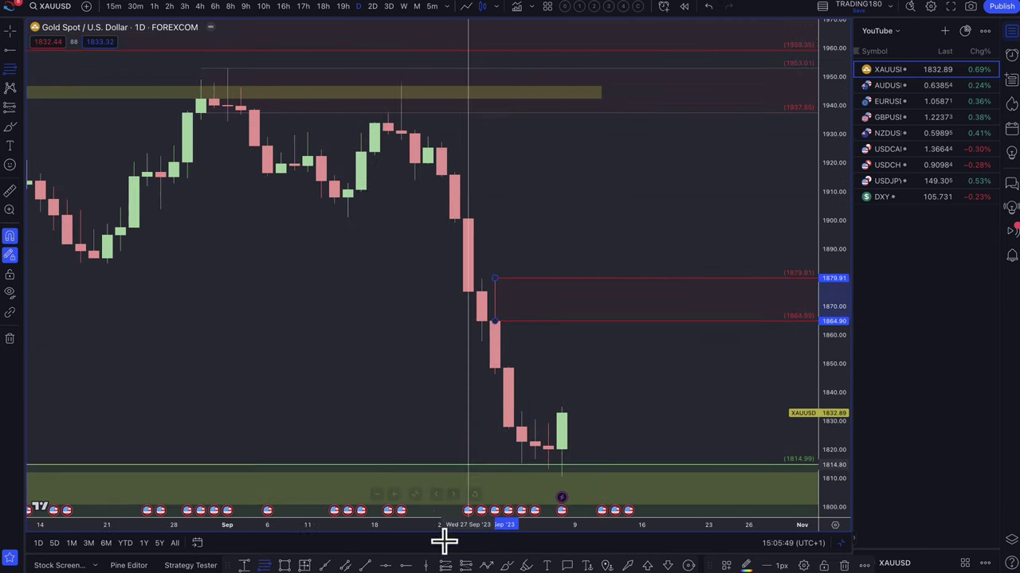
click(487, 565)
click(562, 413)
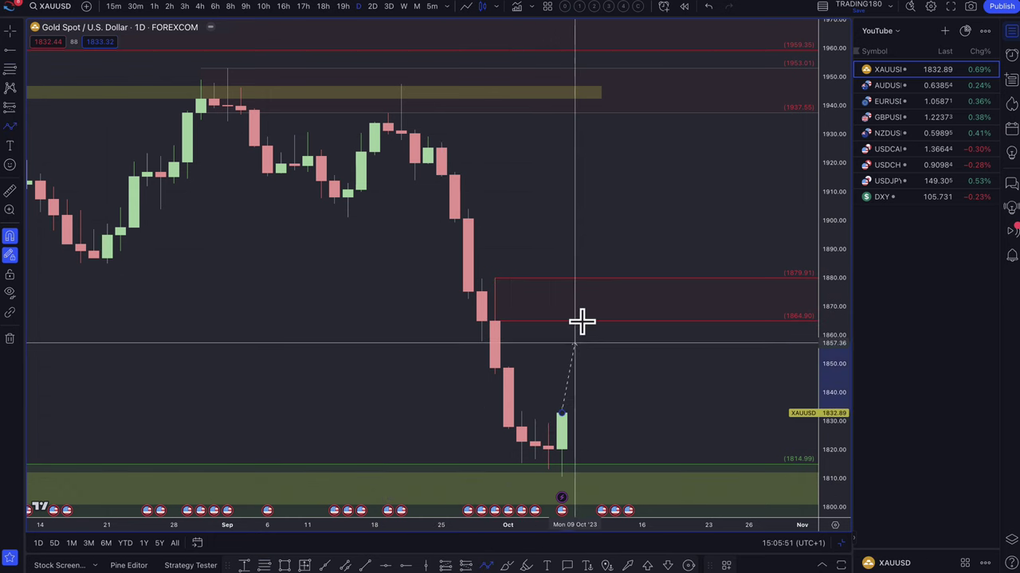
click(589, 300)
click(655, 452)
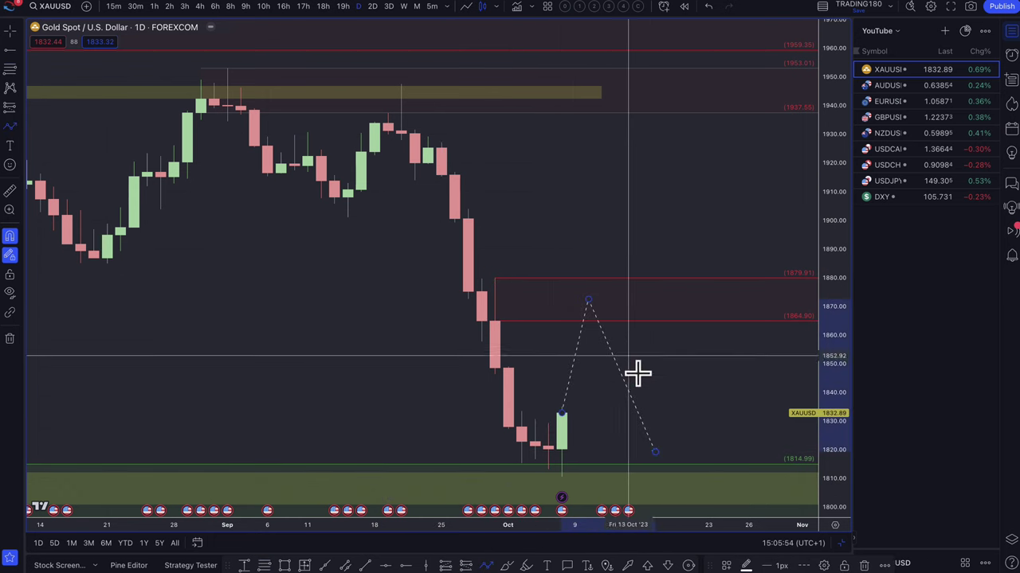
scroll(642, 383, down, 3)
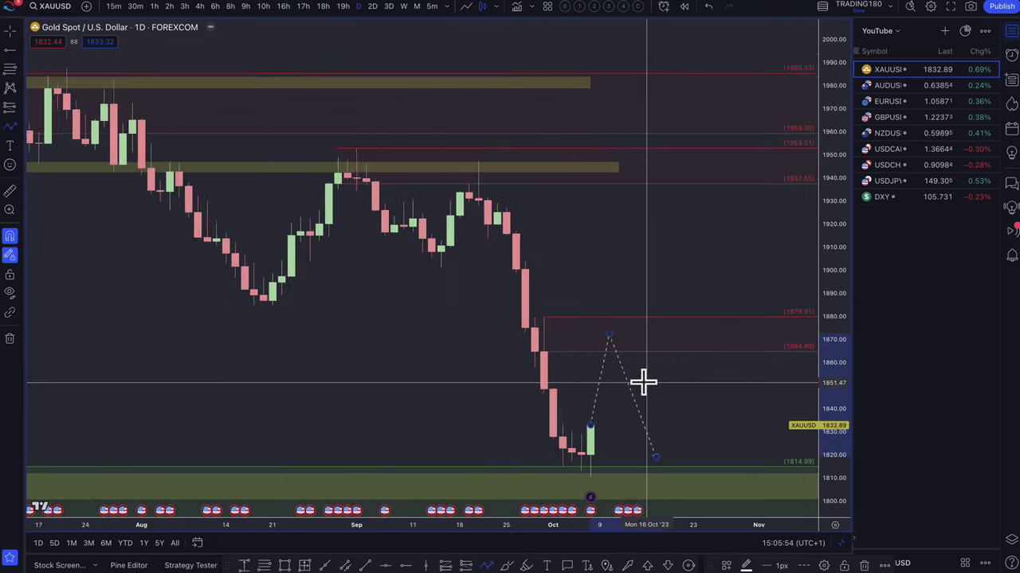
double_click(618, 336)
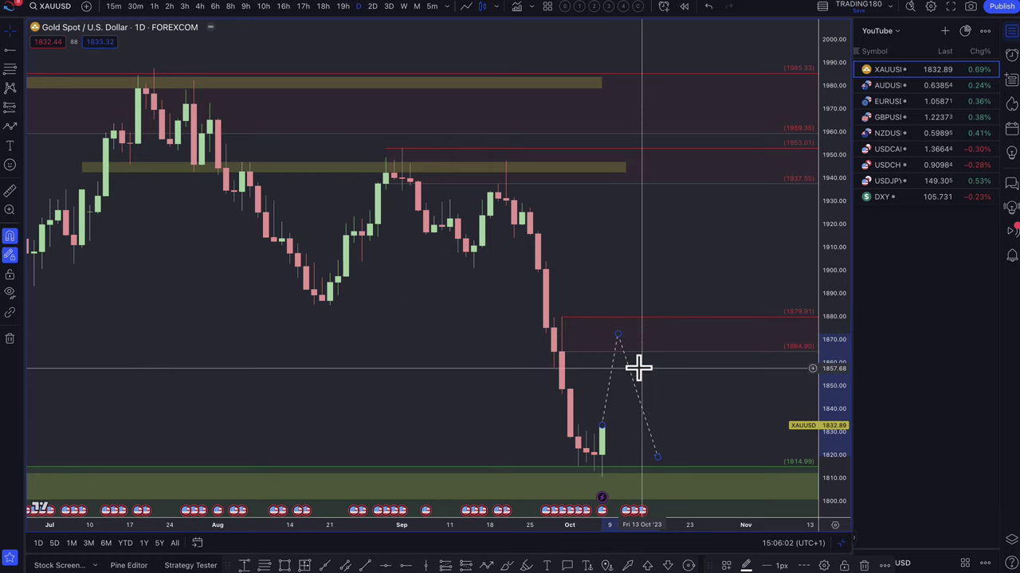
scroll(637, 367, down, 2)
scroll(653, 477, down, 4)
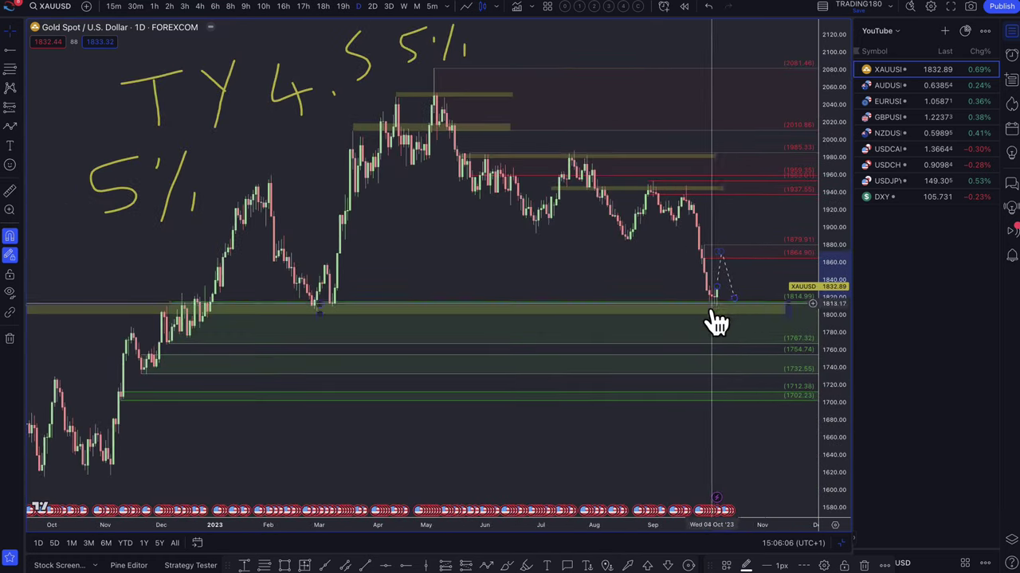
Examine gold's daily price history back to late 2021 around the yellow zone just below 1814.99.
scroll(709, 317, down, 2)
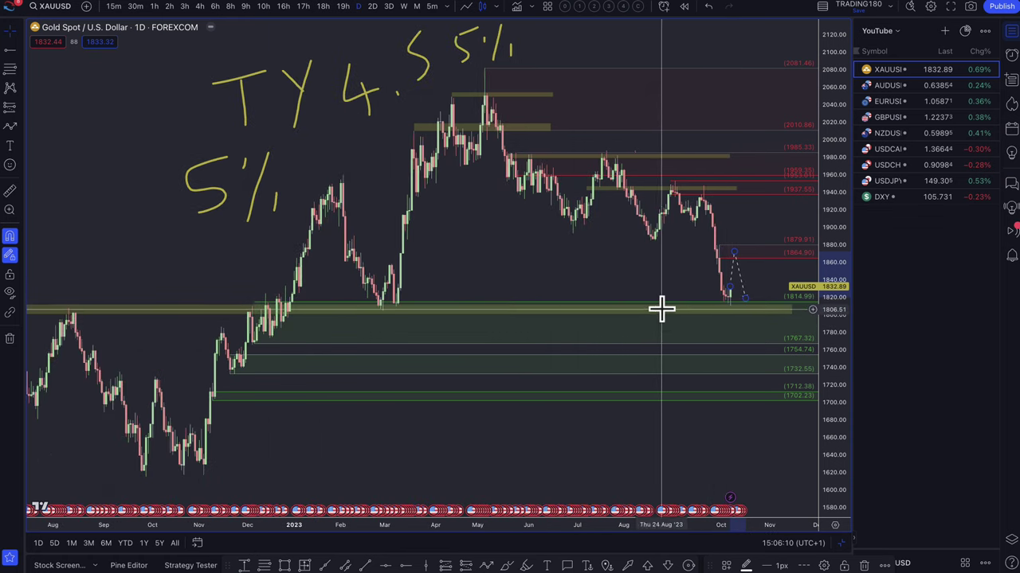
scroll(699, 337, down, 2)
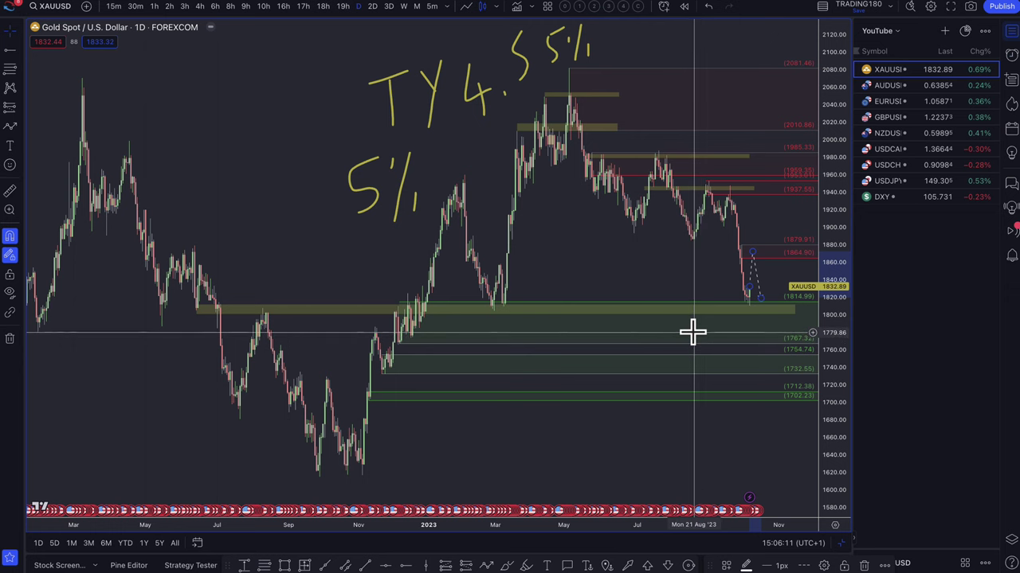
scroll(455, 310, up, 2)
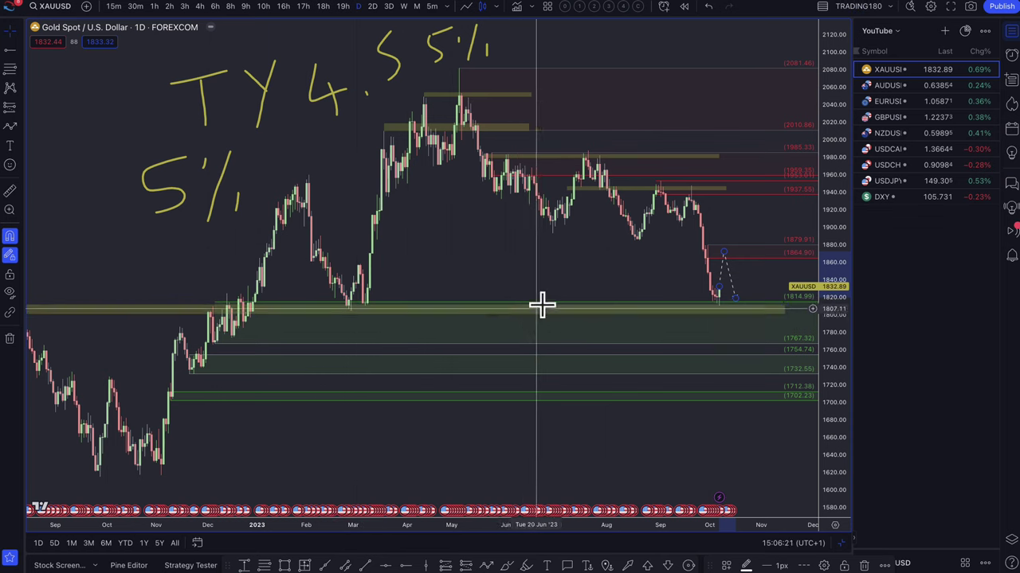
scroll(433, 230, down, 5)
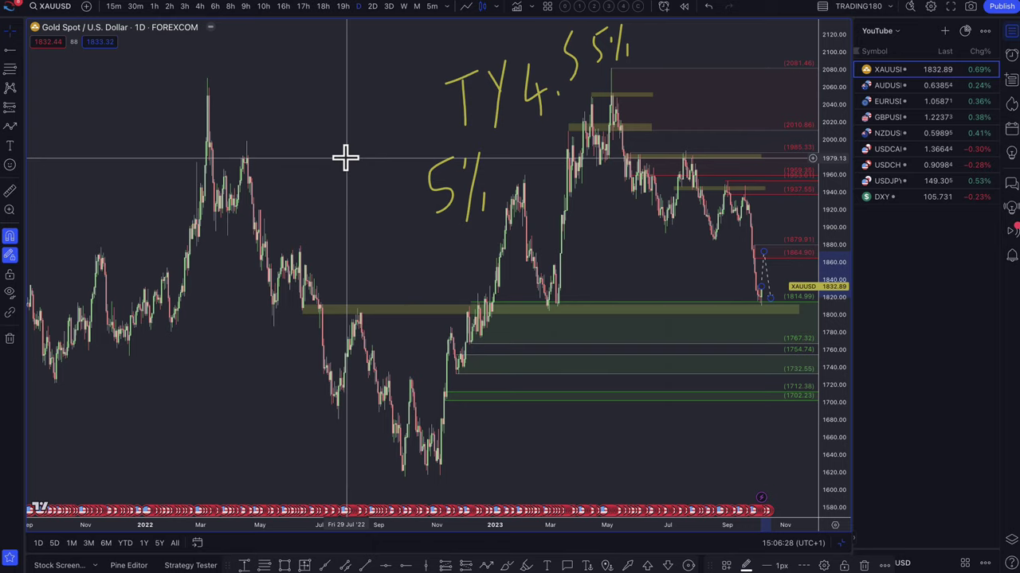
scroll(345, 157, up, 5)
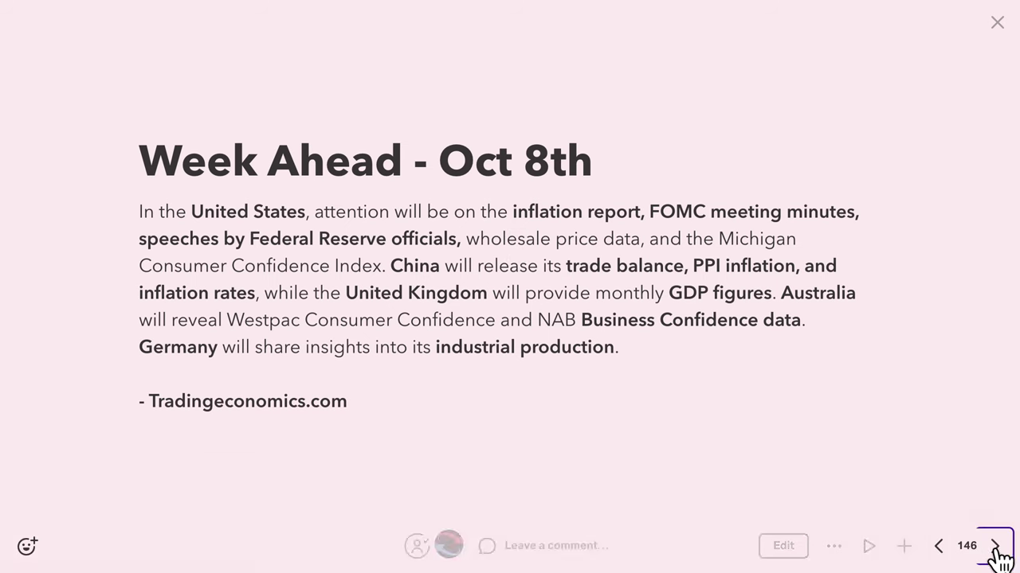
Advance the presentation at the Week Ahead - Oct 8th slide and clear all drawings from the green whiteboard.
click(996, 548)
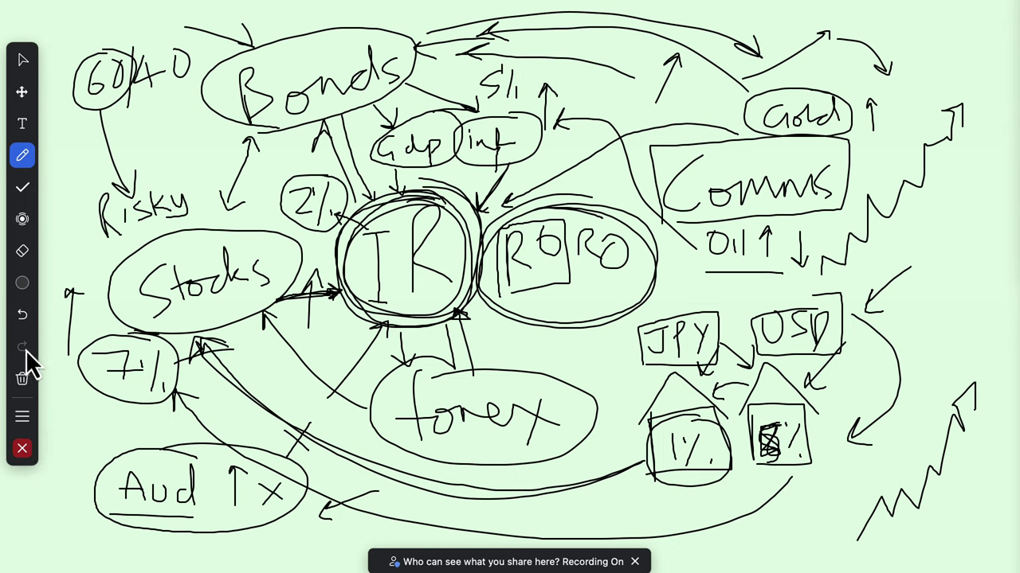
click(23, 381)
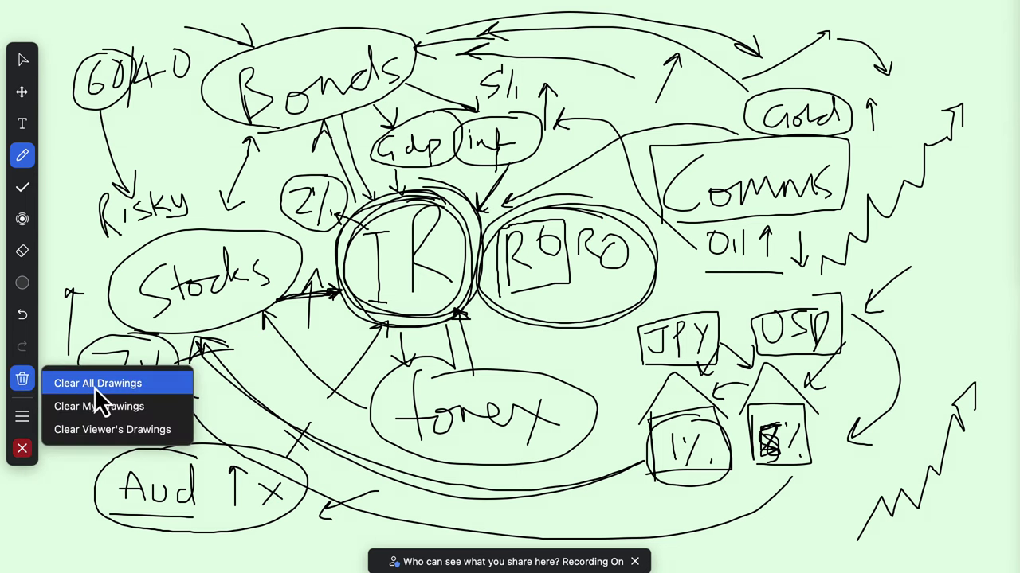
click(94, 387)
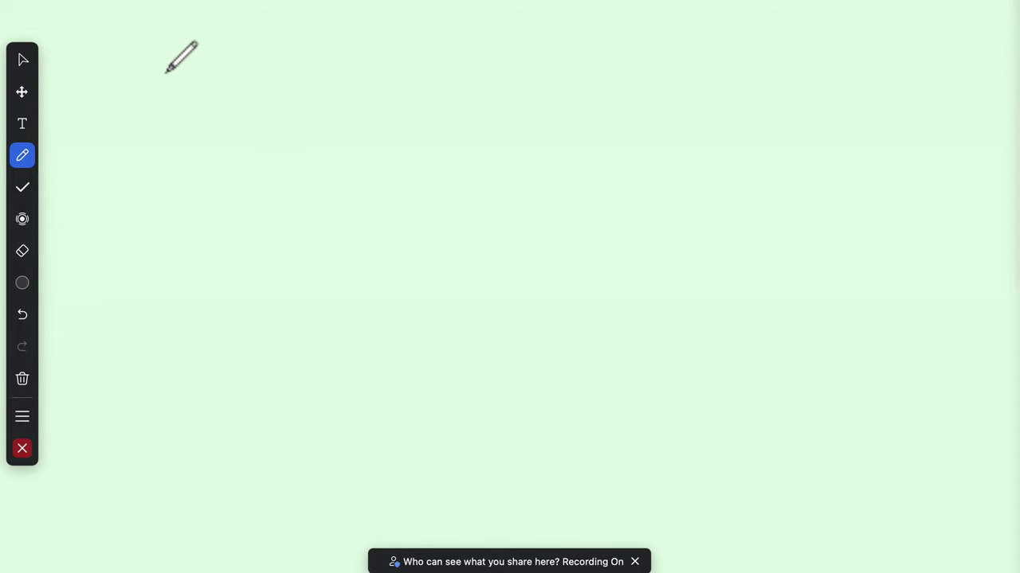
Handwrite the heading "Cheap | Expensive" across the upper part of the blank whiteboard.
mouse_move(160, 63)
mouse_down()
mouse_move(189, 46)
mouse_move(241, 101)
mouse_move(280, 91)
mouse_move(298, 106)
mouse_move(297, 93)
mouse_up()
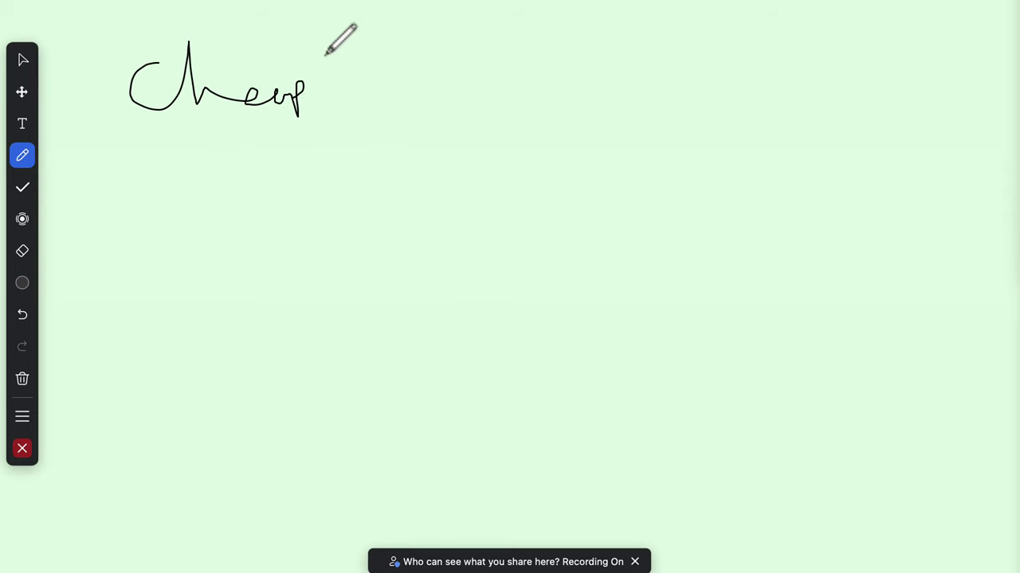
mouse_move(330, 45)
mouse_down()
mouse_move(328, 129)
mouse_move(353, 91)
mouse_move(379, 113)
mouse_move(371, 89)
mouse_up()
drag(341, 58, 390, 56)
mouse_move(395, 92)
mouse_down()
mouse_move(417, 116)
mouse_move(401, 117)
mouse_move(421, 118)
mouse_move(451, 91)
mouse_move(474, 99)
mouse_move(501, 78)
mouse_move(503, 88)
mouse_move(550, 94)
mouse_up()
click(505, 70)
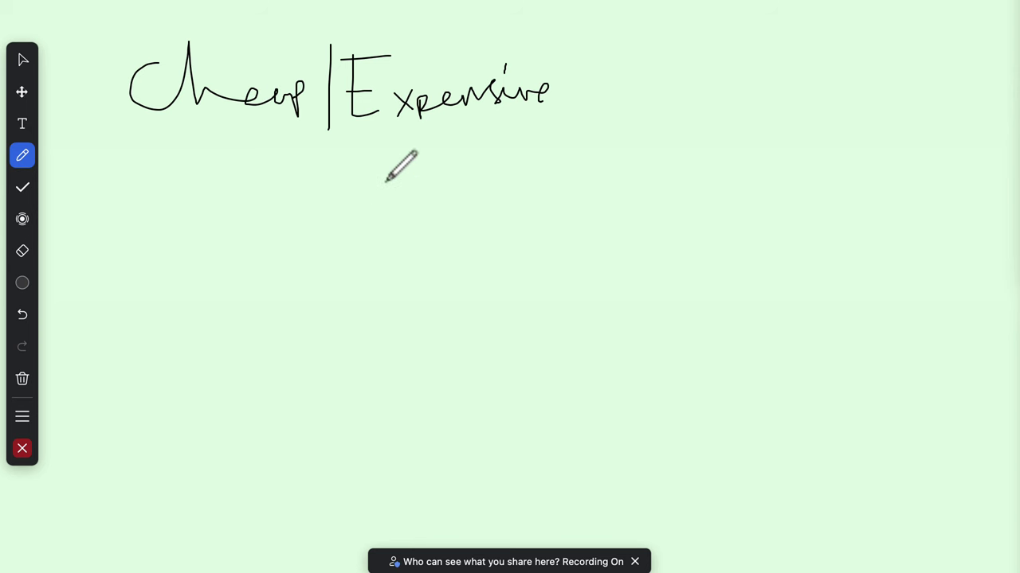
Draw a rising zigzag price line below the heading and label its starting point "U/J".
mouse_move(257, 482)
mouse_down()
mouse_move(296, 358)
mouse_move(341, 364)
mouse_move(406, 289)
mouse_move(437, 215)
mouse_up()
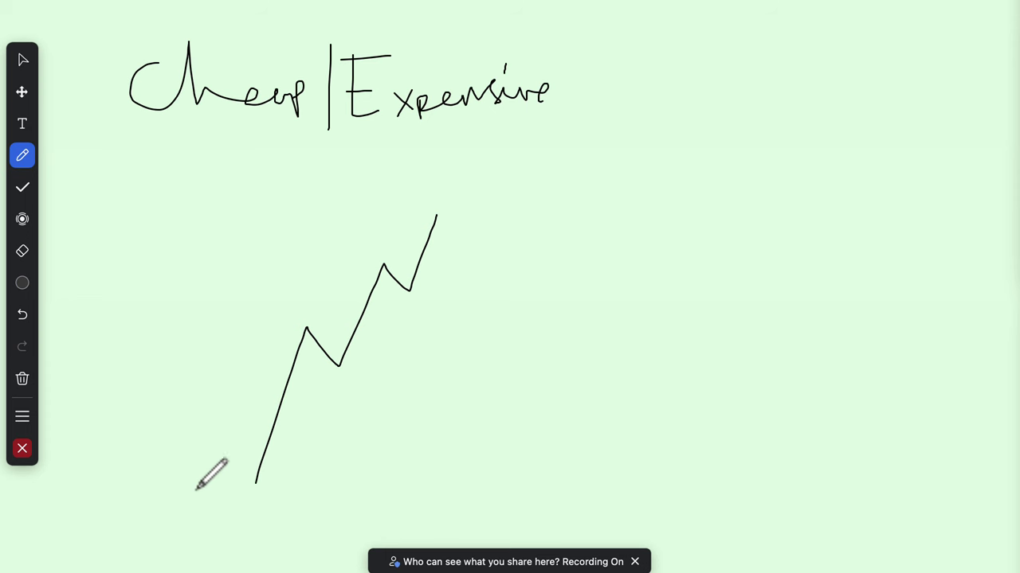
mouse_move(156, 494)
mouse_down()
mouse_move(171, 507)
mouse_move(176, 491)
mouse_move(186, 522)
mouse_move(218, 489)
mouse_up()
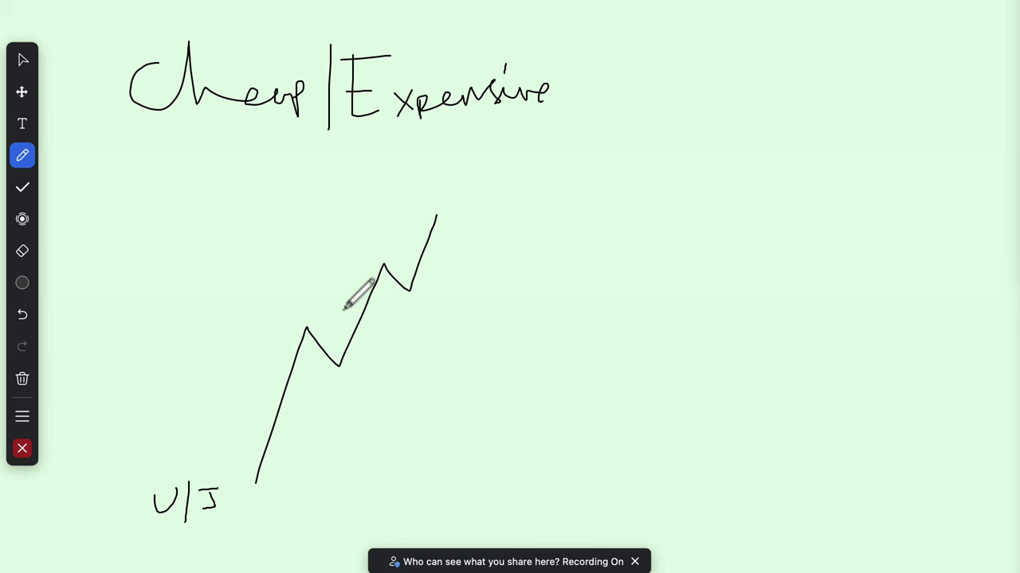